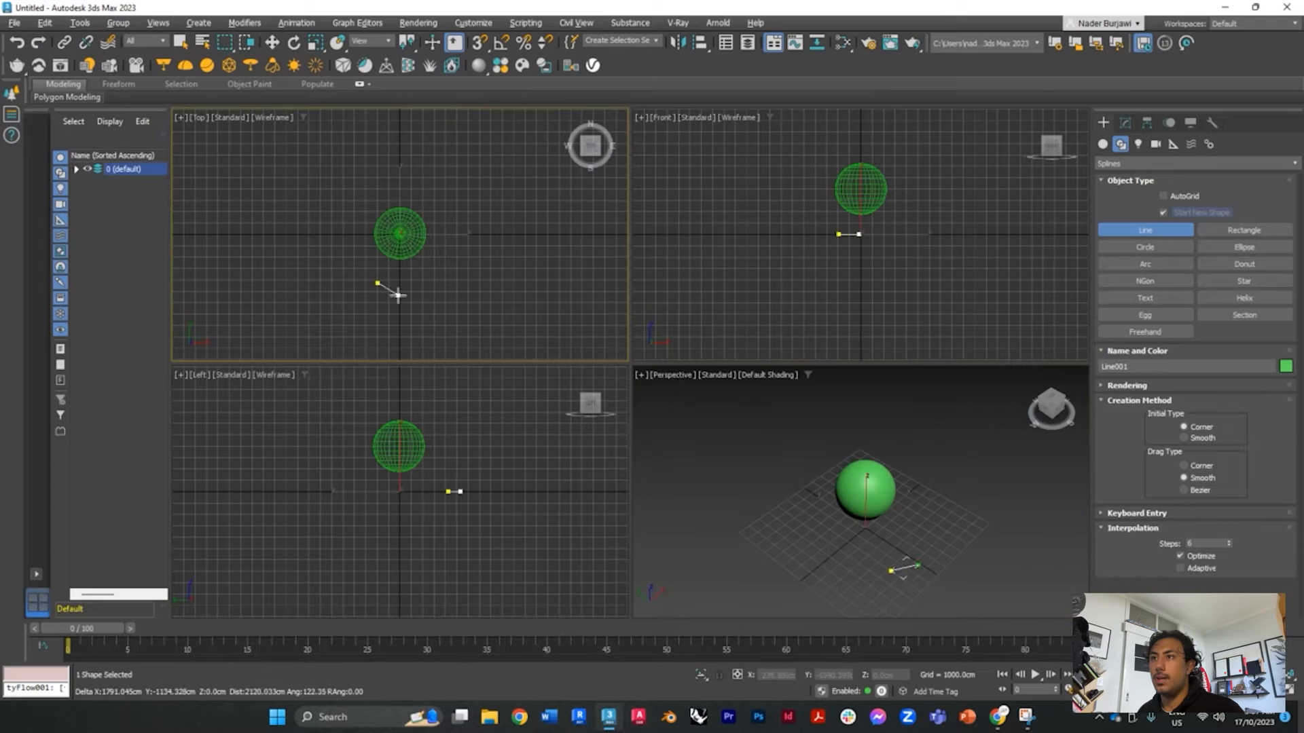
pyautogui.rightClick(405, 311)
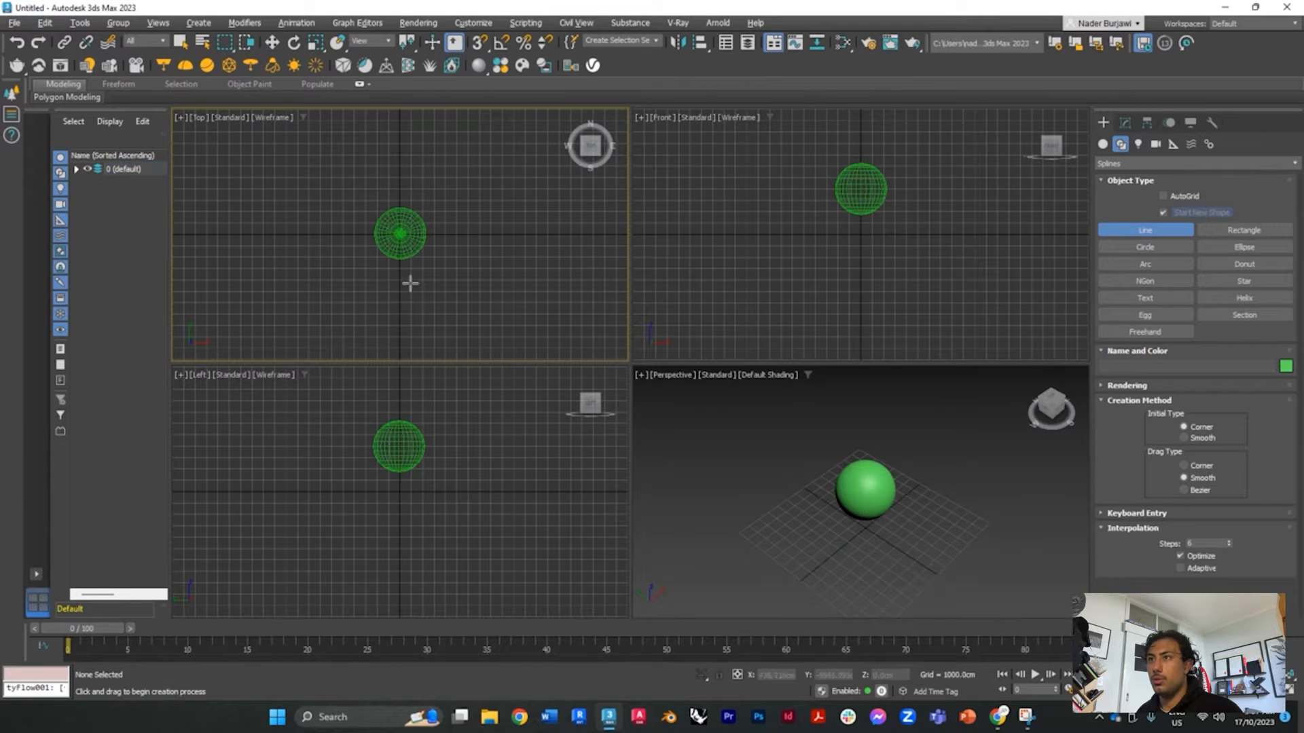
pyautogui.click(425, 235)
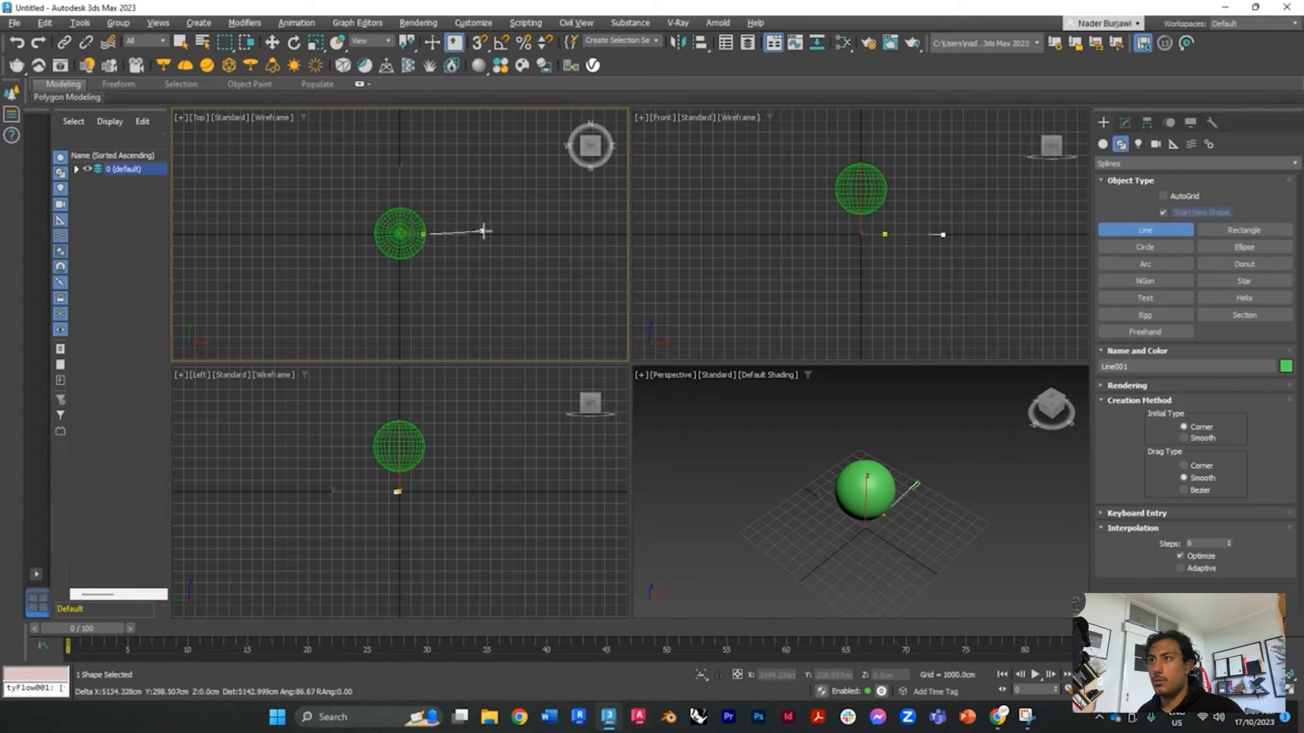
pyautogui.click(512, 235)
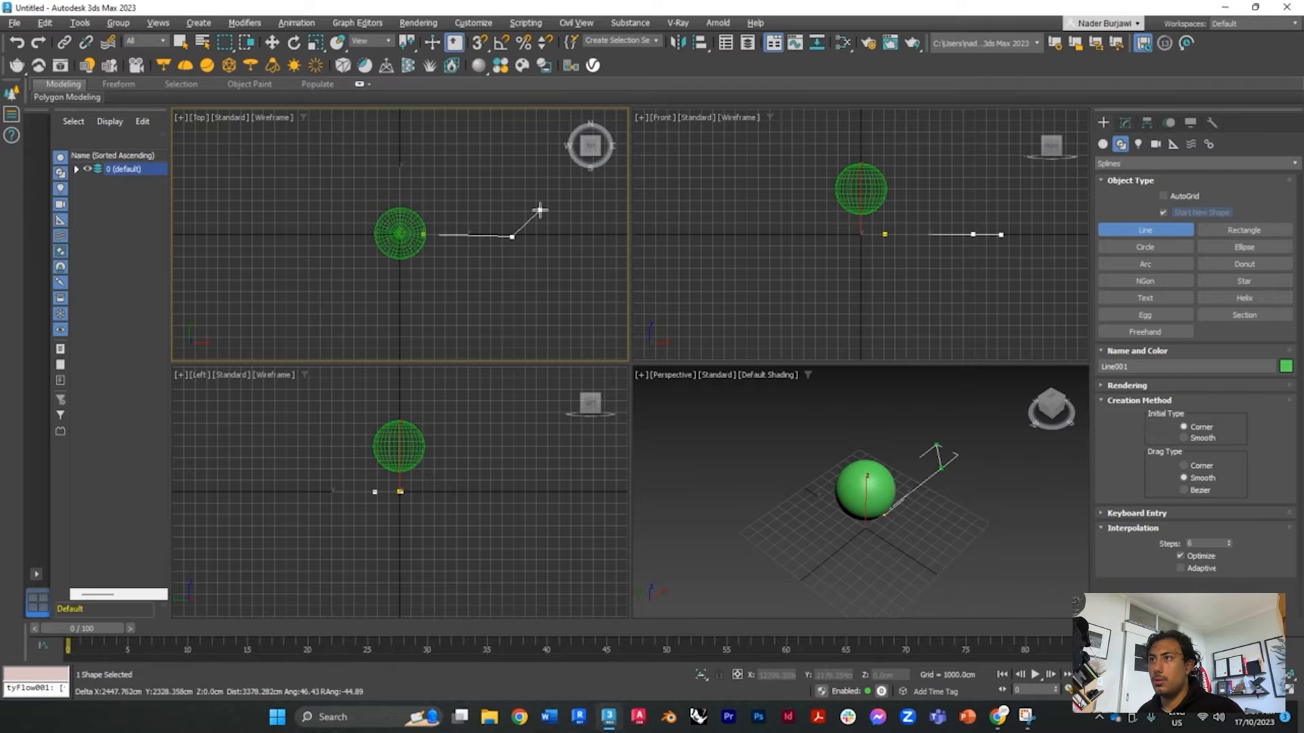
pyautogui.rightClick(532, 221)
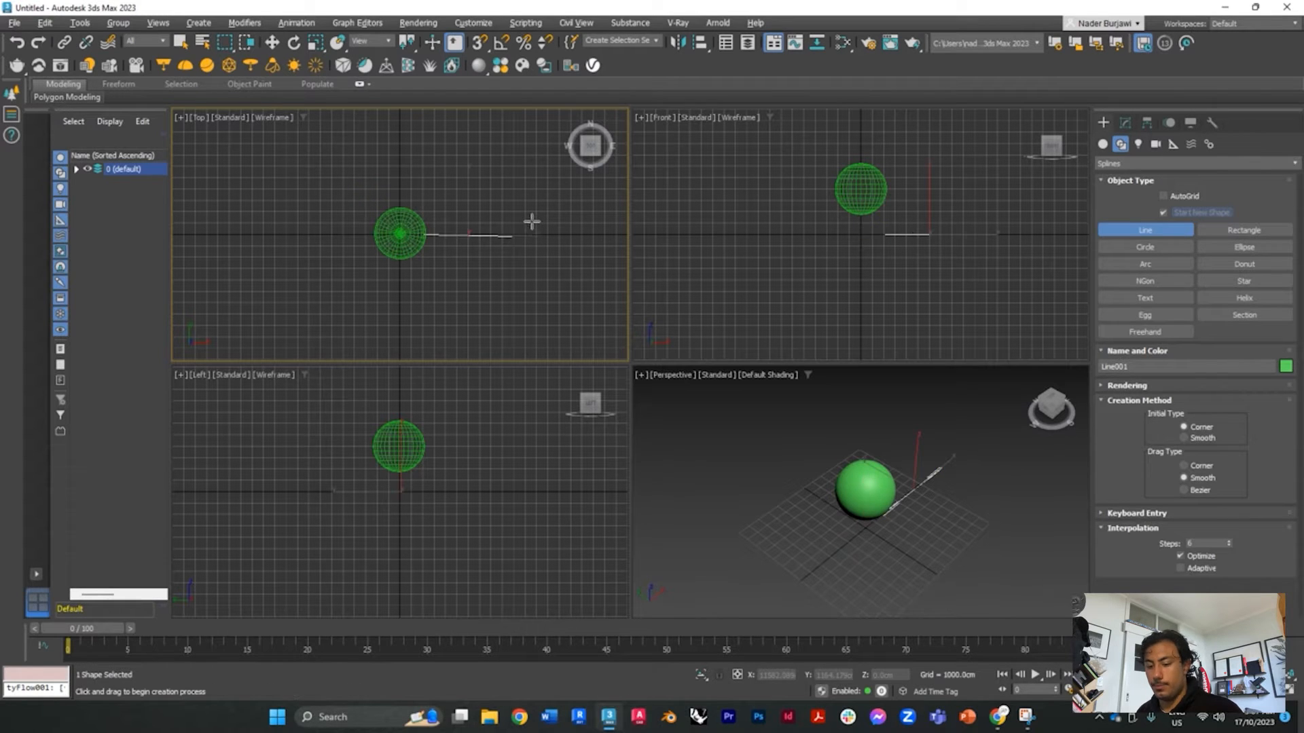
pyautogui.press('Delete')
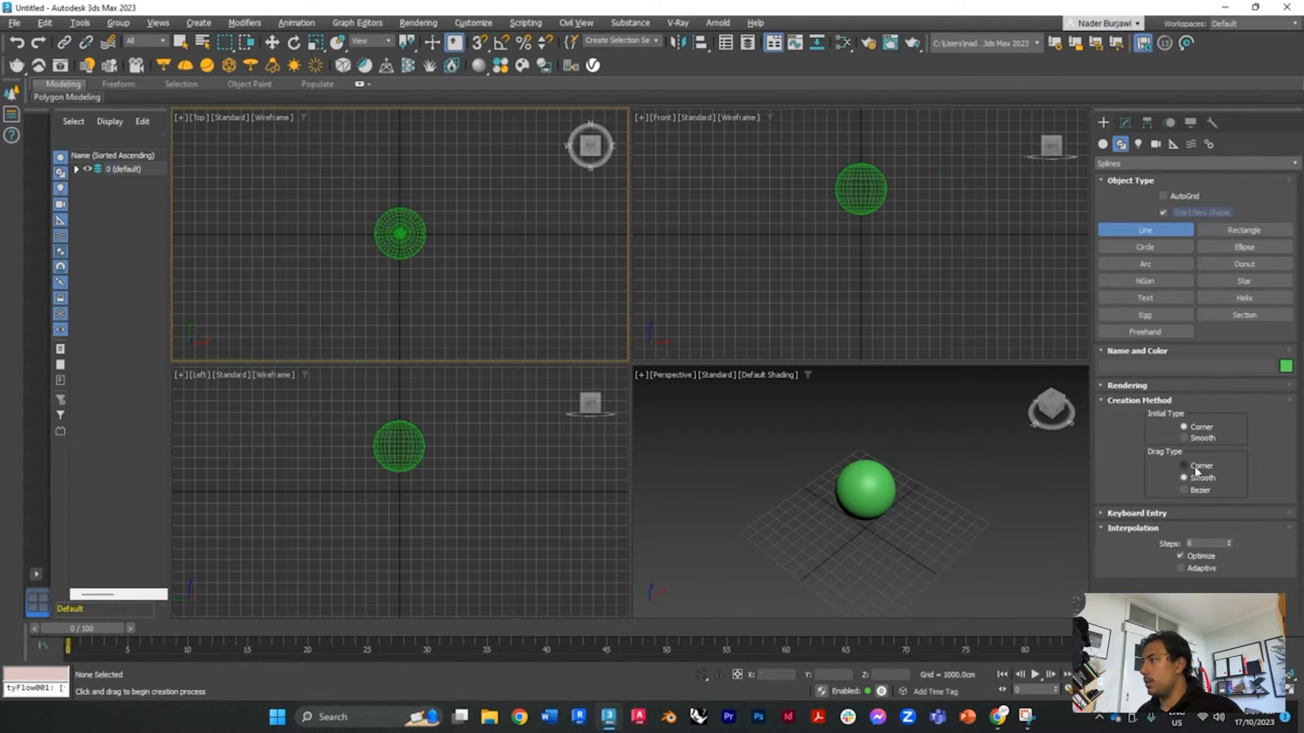
# Set the line's Initial Type to Smooth and draw an open six-vertex curve looping around the sphere in the Top view, starting at its edge
pyautogui.click(1183, 437)
pyautogui.click(423, 233)
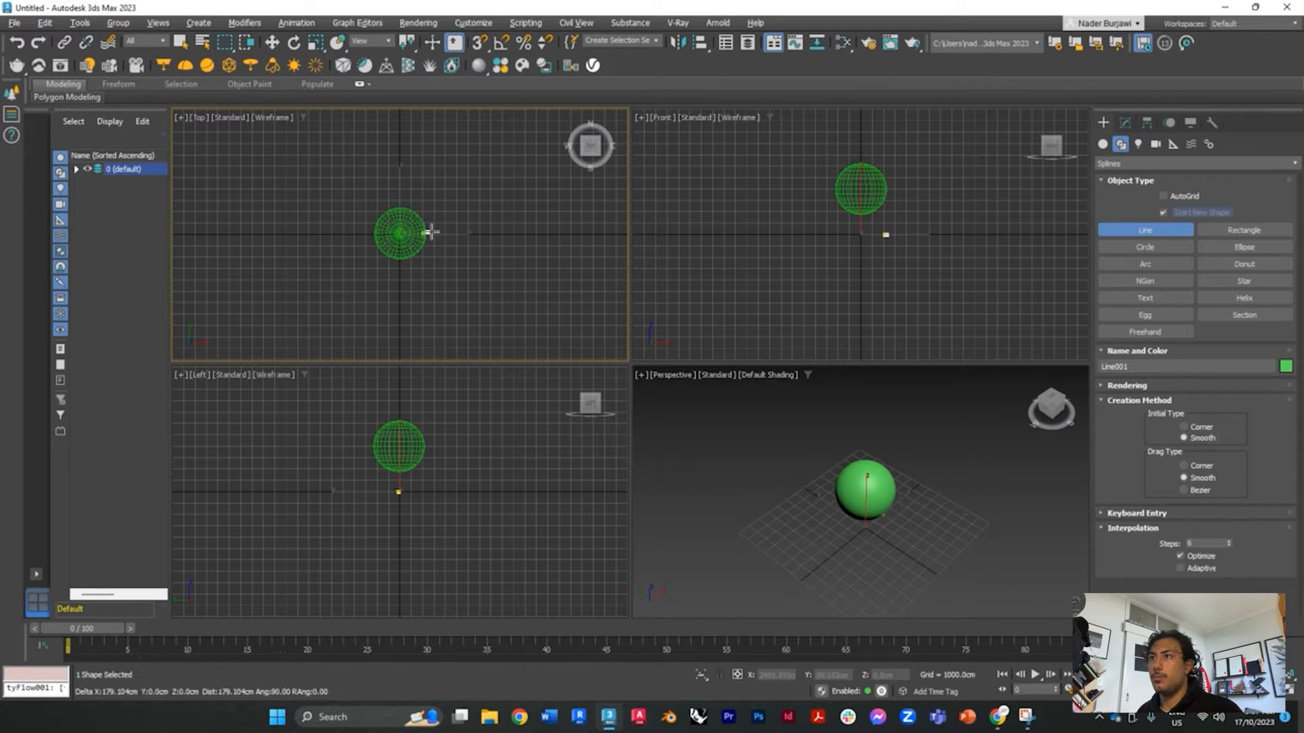
pyautogui.click(515, 233)
pyautogui.click(538, 143)
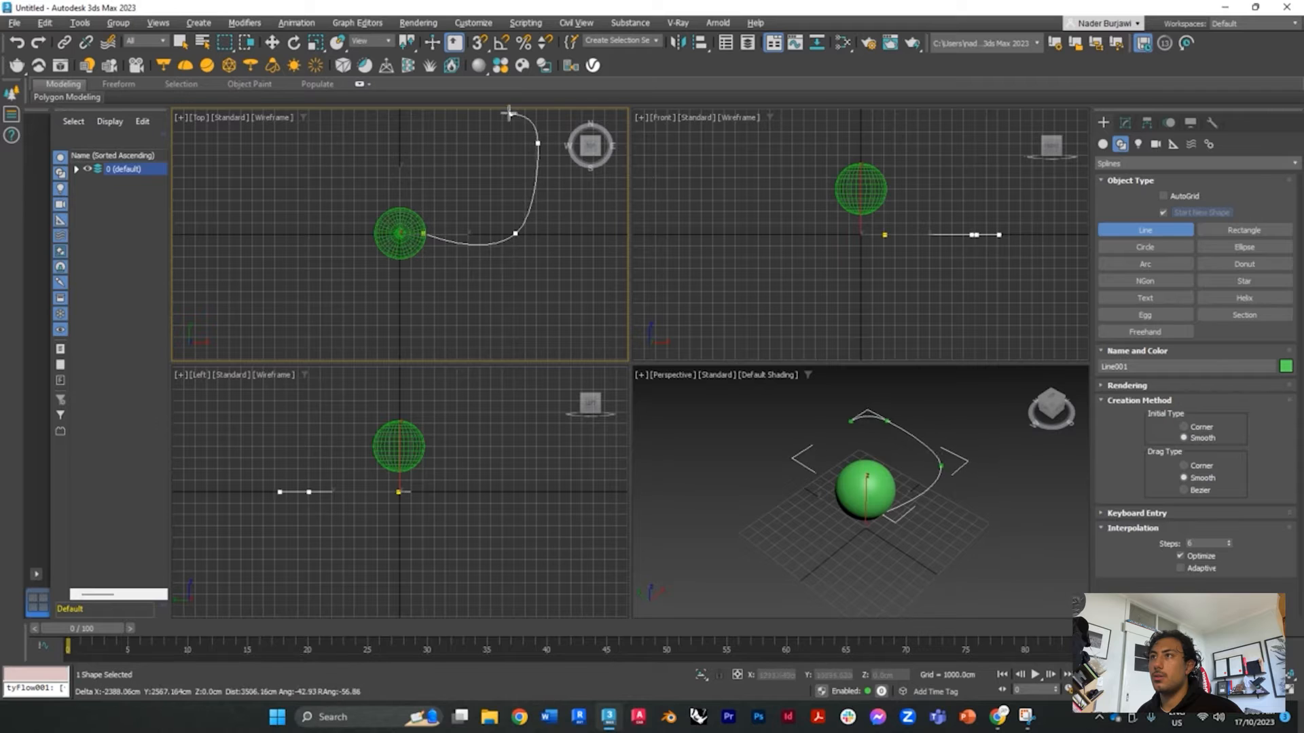
pyautogui.scroll(-2, 490, 204)
pyautogui.scroll(1, 463, 161)
pyautogui.click(457, 143)
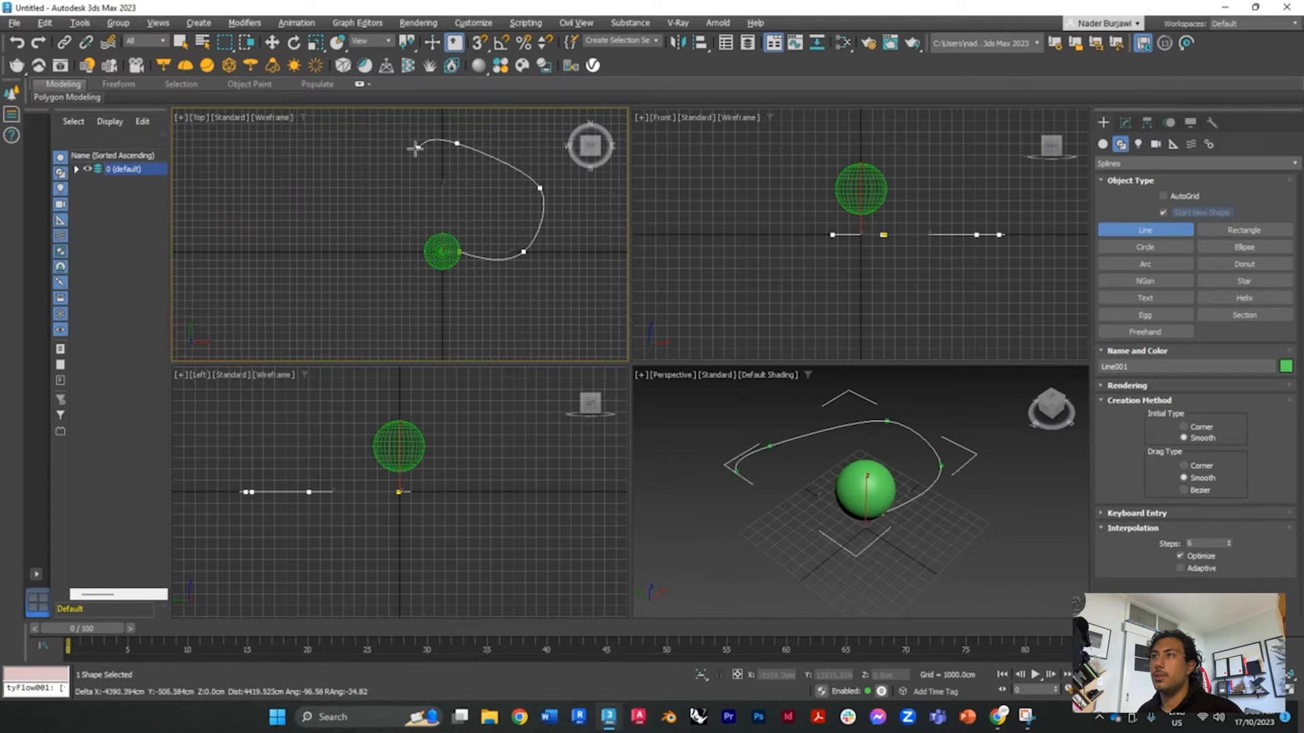
pyautogui.click(355, 194)
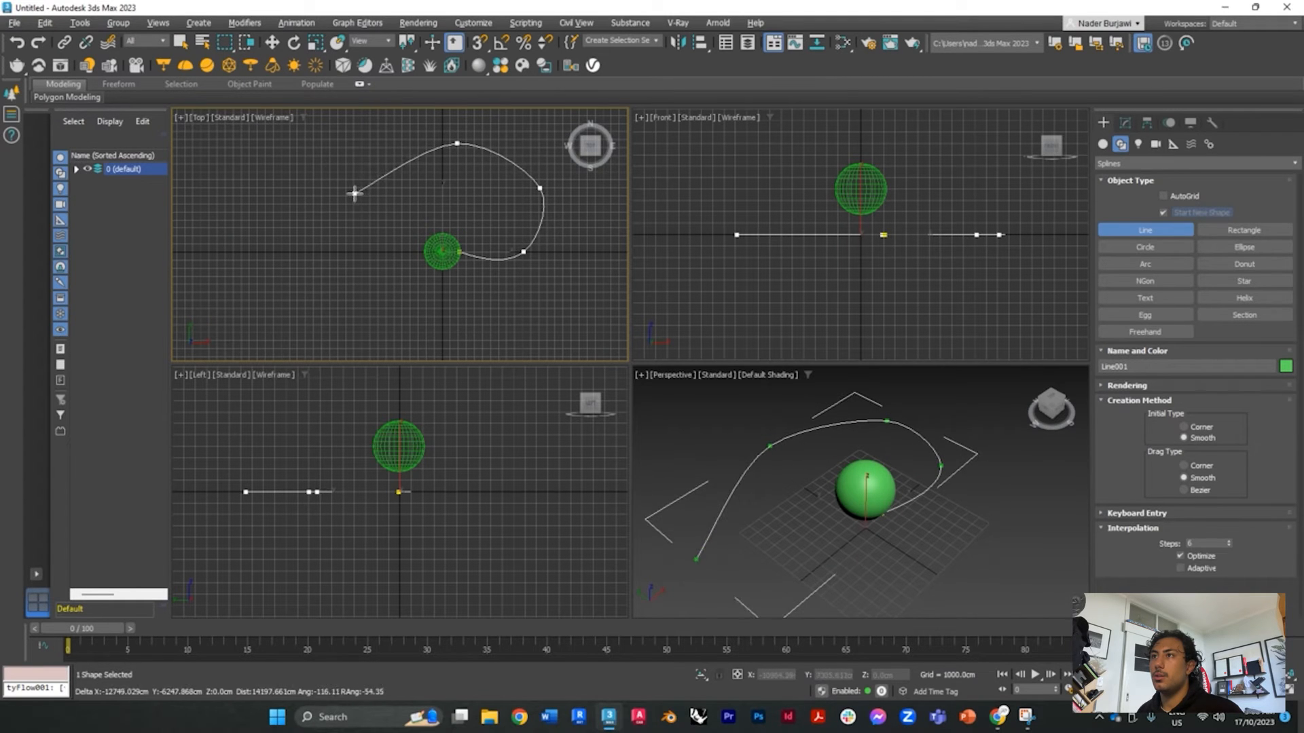
pyautogui.click(398, 262)
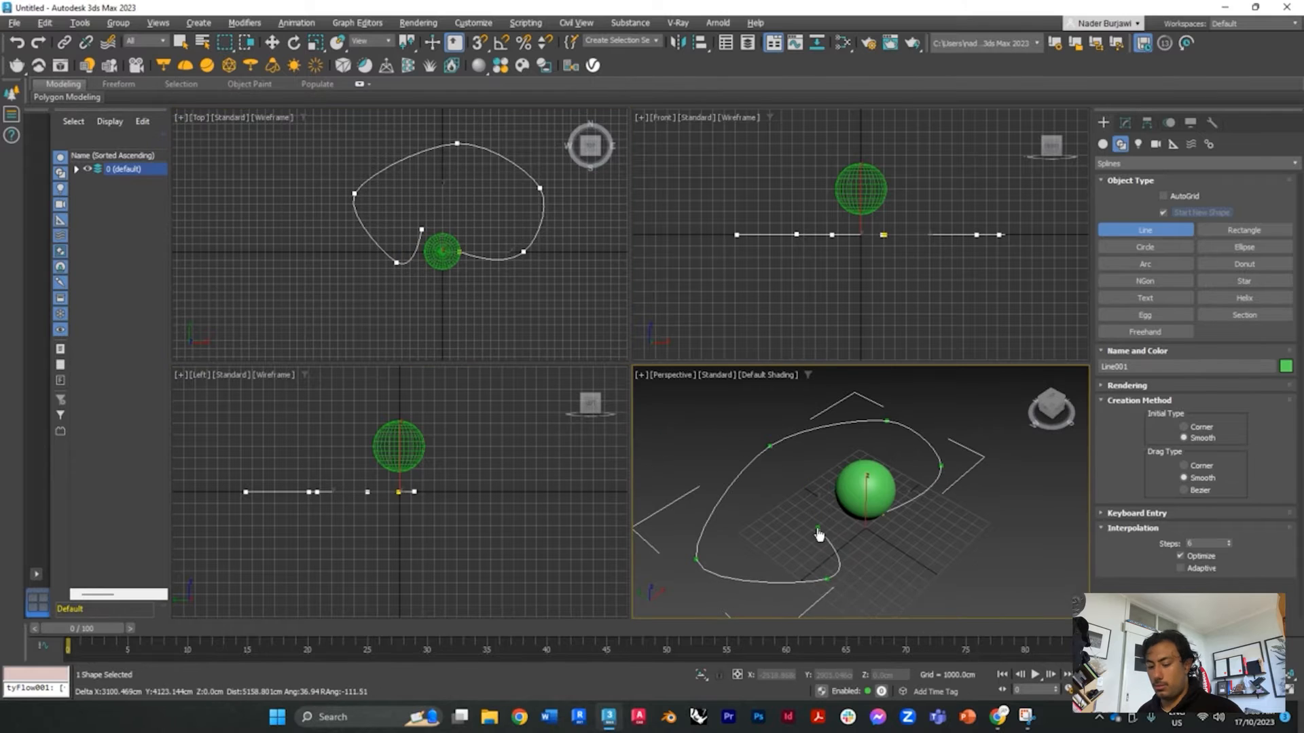
pyautogui.click(779, 510)
pyautogui.rightClick(779, 513)
# Raise the line's end vertex above the grid, and raise the vertex before it to about Z 6240 cm
pyautogui.scroll(-3, 774, 505)
pyautogui.scroll(2, 792, 501)
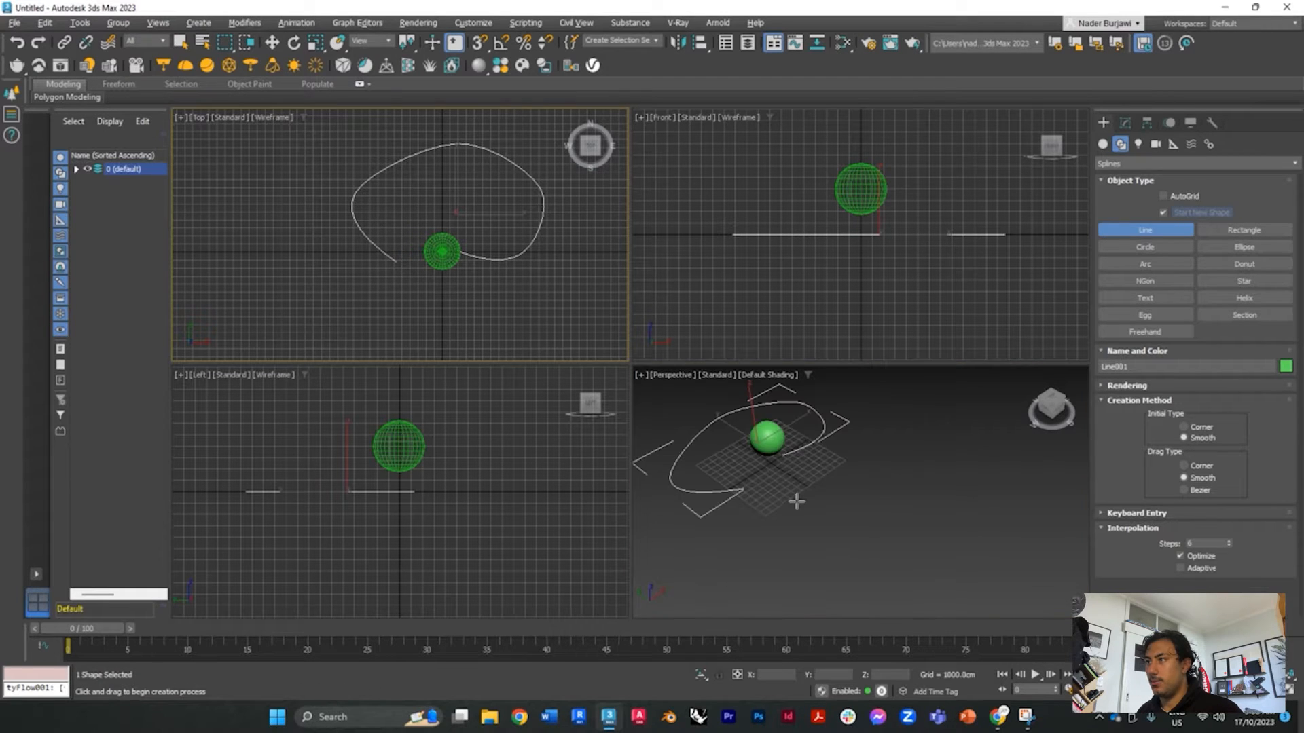
pyautogui.hotkey('alt', 'w')
pyautogui.scroll(-3, 870, 475)
pyautogui.scroll(2, 626, 349)
pyautogui.scroll(2, 830, 445)
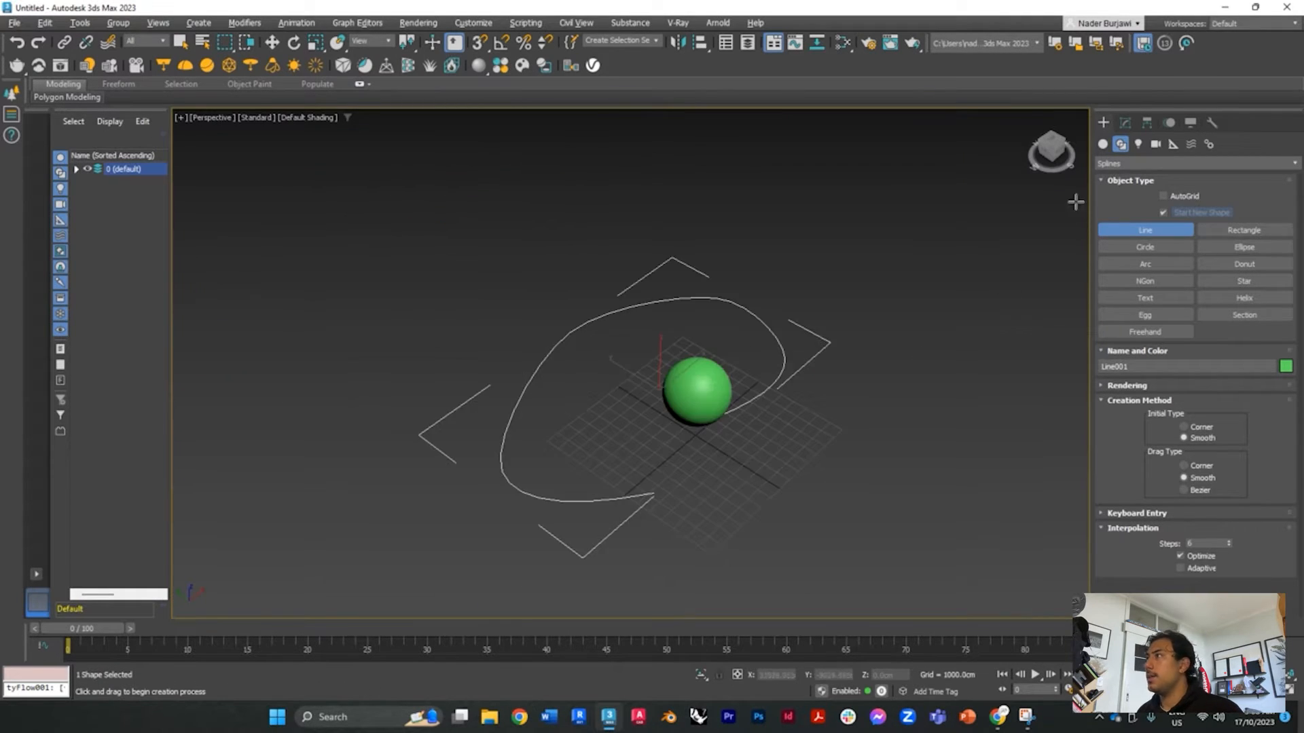
pyautogui.click(1124, 123)
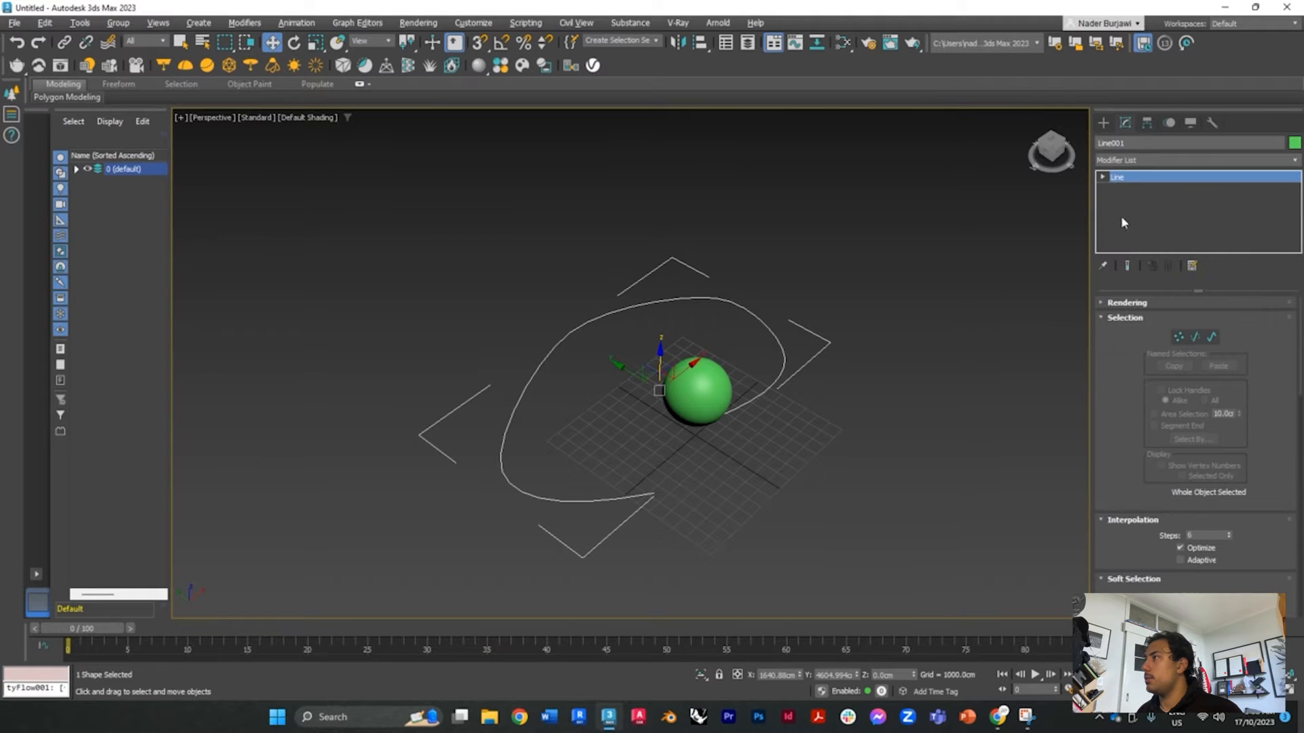
pyautogui.click(1179, 337)
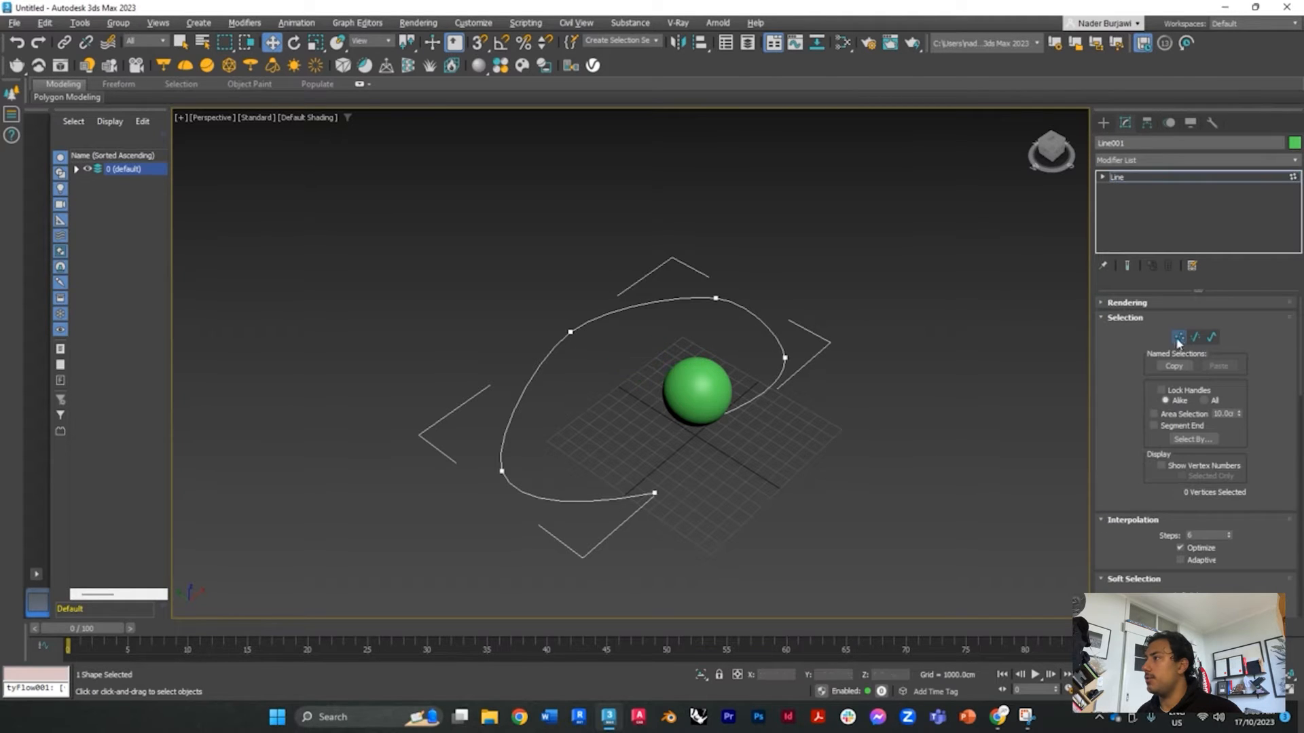
pyautogui.click(655, 492)
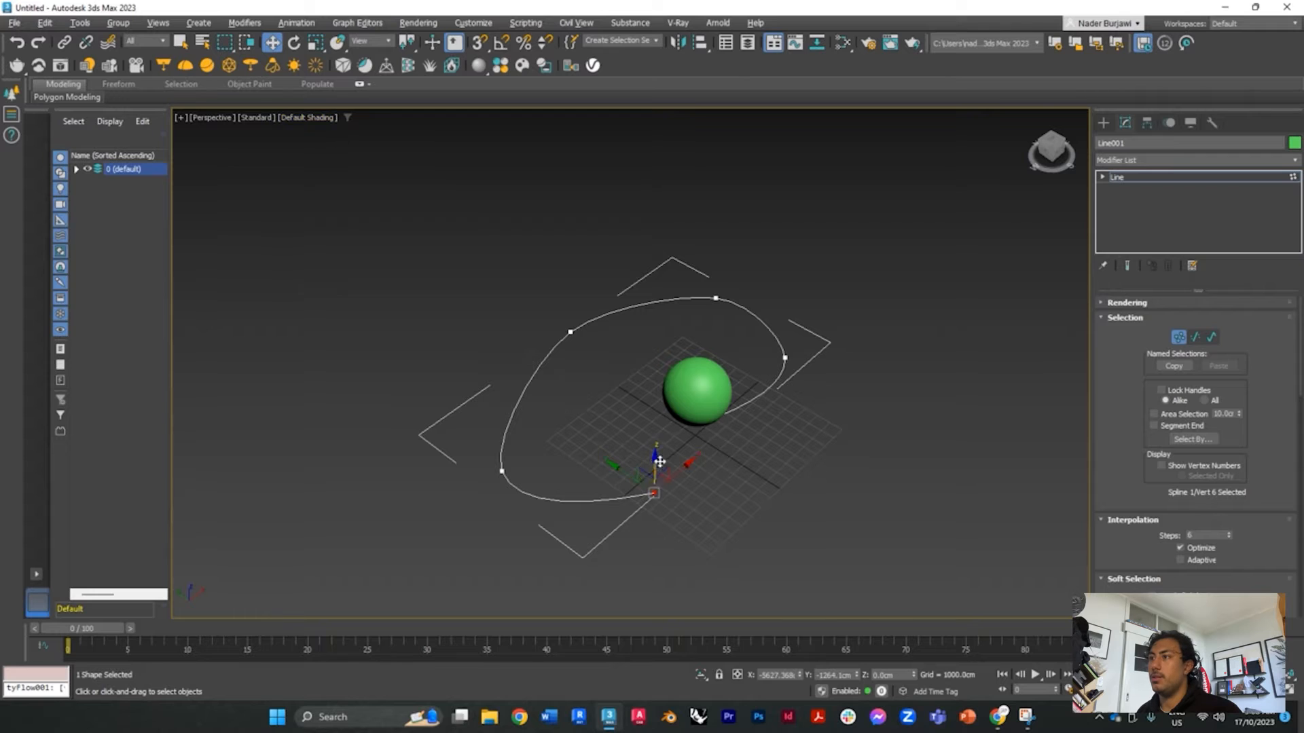
pyautogui.moveTo(655, 453); pyautogui.dragTo(654, 403)
pyautogui.click(501, 470)
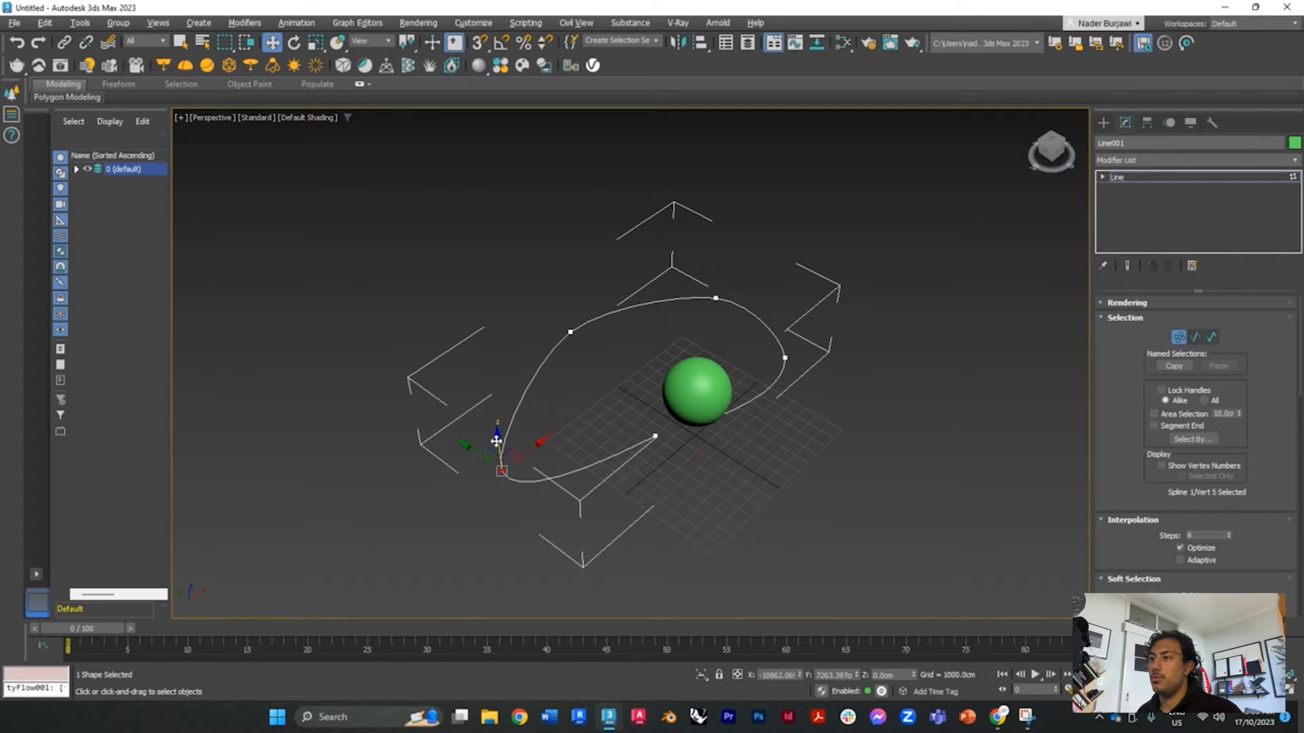
pyautogui.moveTo(499, 438); pyautogui.dragTo(497, 364)
# Shift the fifth vertex inward along X and raise the third and fourth vertices to form a smooth climbing arc
pyautogui.keyDown('alt'); pyautogui.moveTo(808, 426); pyautogui.dragTo(812, 402, button='middle'); pyautogui.keyUp('alt')
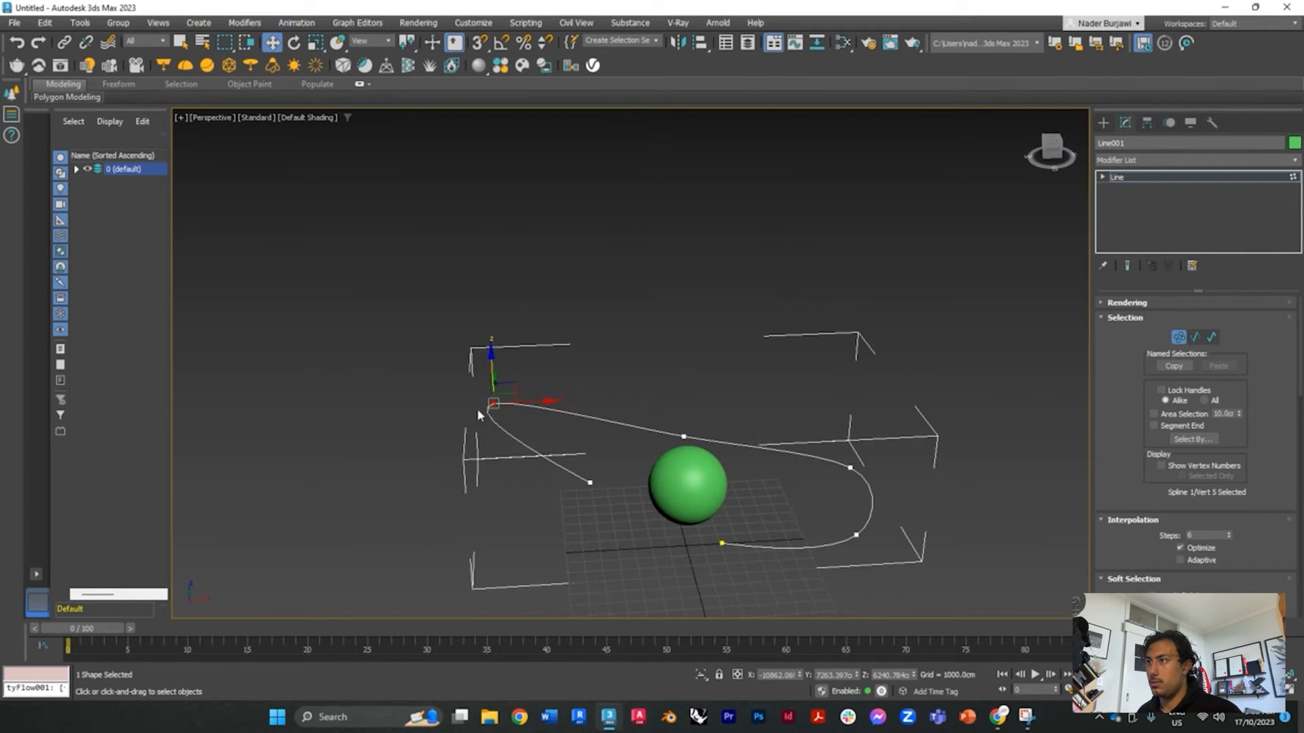
pyautogui.moveTo(547, 403); pyautogui.dragTo(698, 365)
pyautogui.click(682, 436)
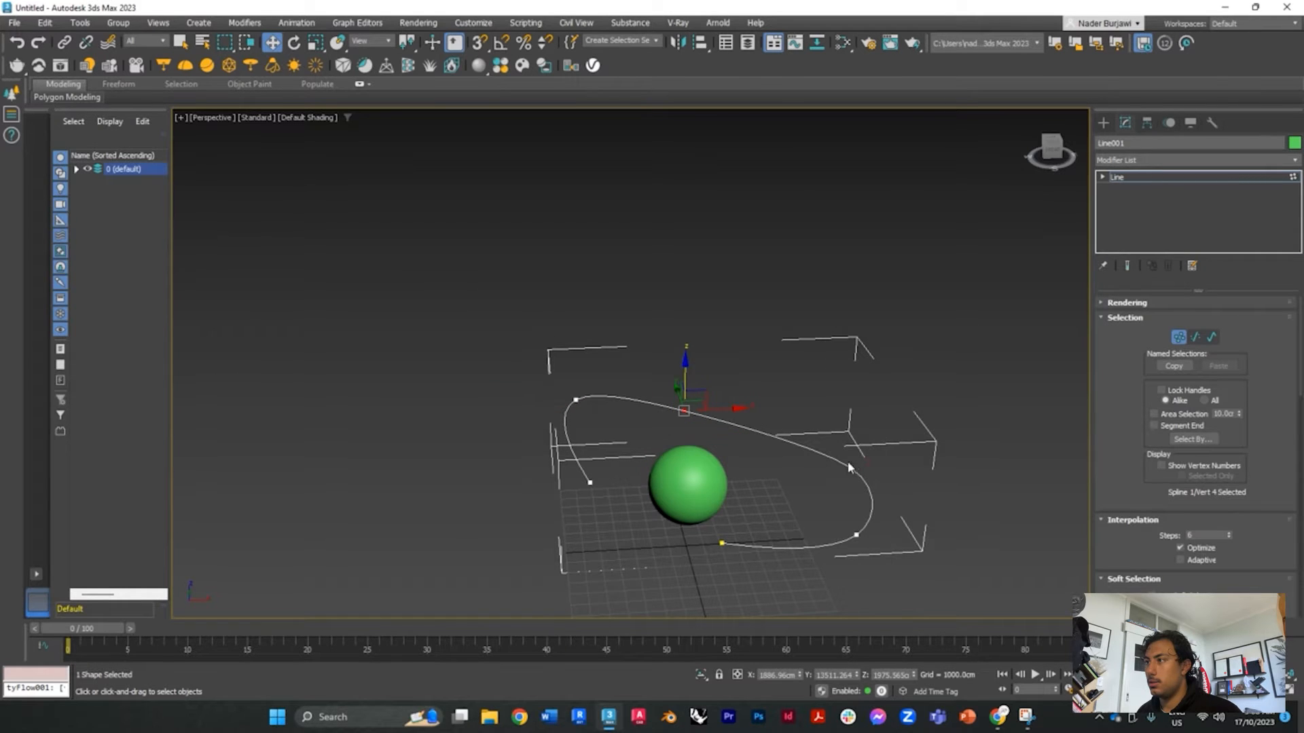
pyautogui.click(851, 468)
pyautogui.moveTo(855, 431); pyautogui.dragTo(814, 399)
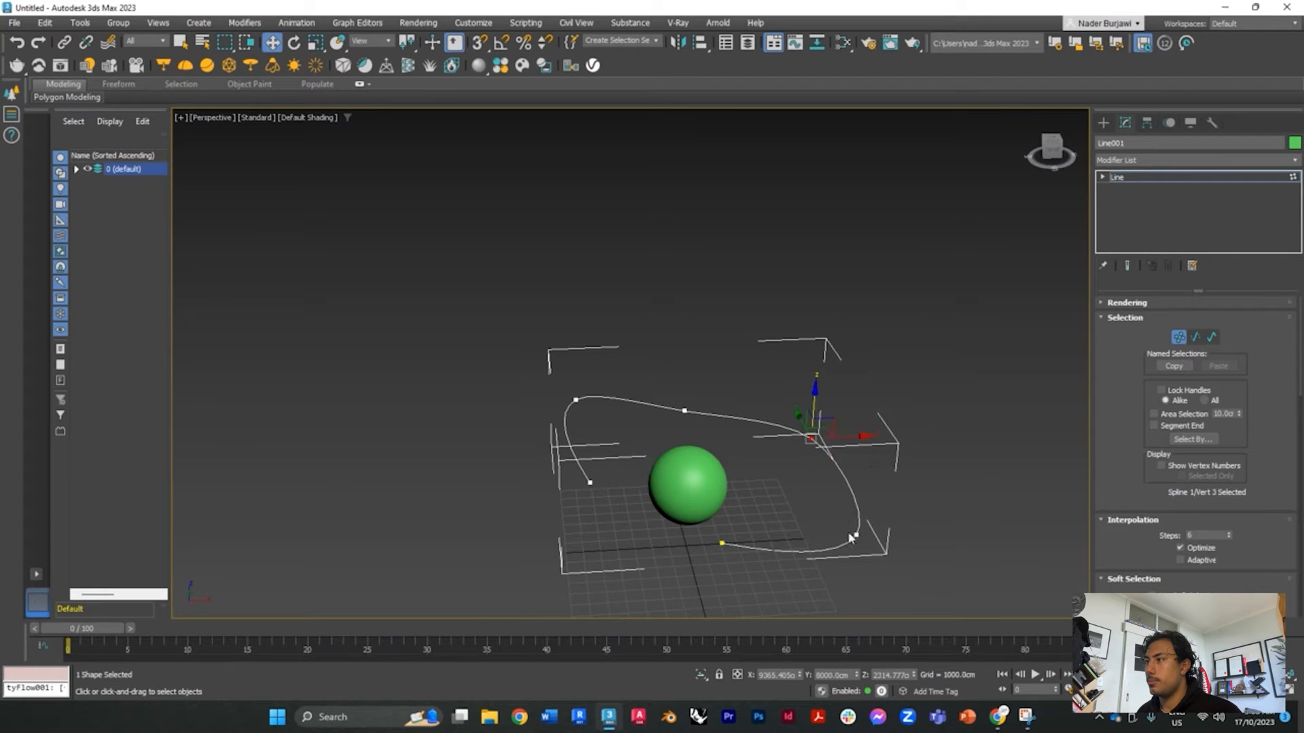
pyautogui.click(683, 411)
pyautogui.moveTo(684, 367); pyautogui.dragTo(686, 340)
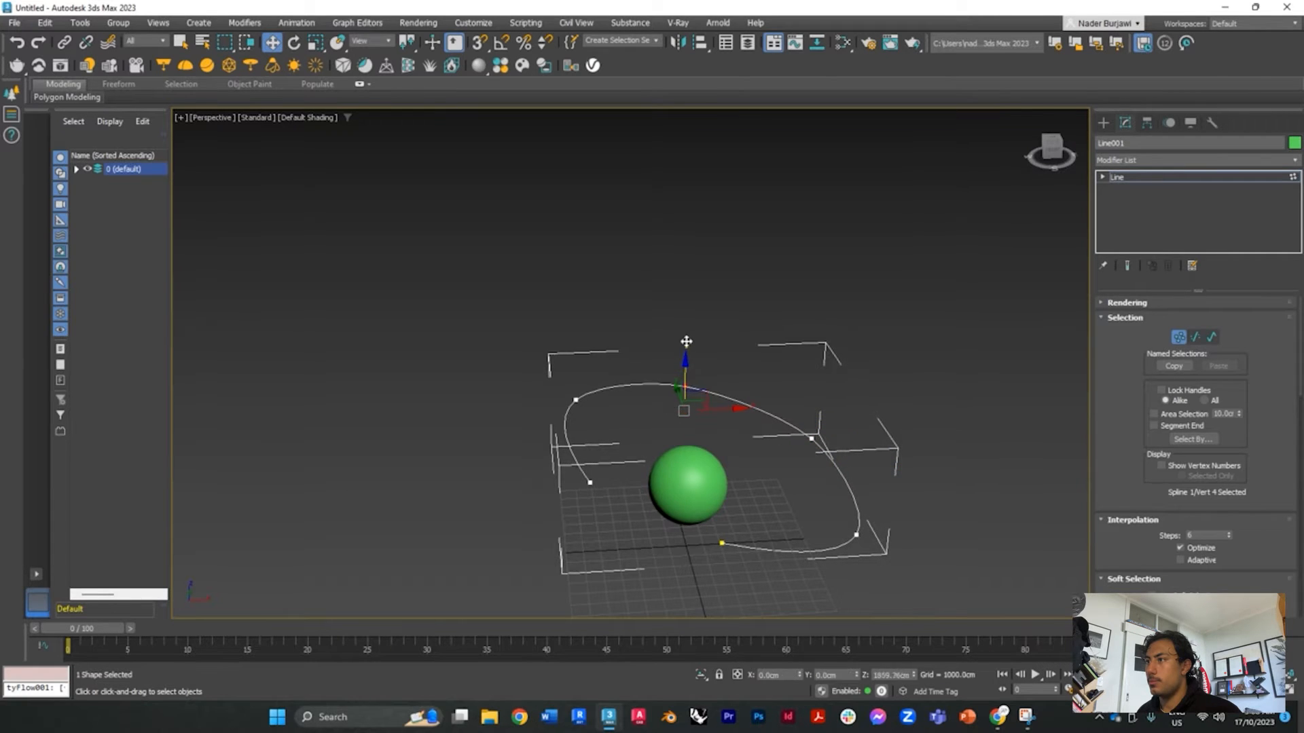
pyautogui.click(468, 420)
# Leave vertex editing and raise the whole line to about Z 3817 cm so that its start meets the sphere
pyautogui.scroll(-2, 475, 417)
pyautogui.keyDown('alt'); pyautogui.moveTo(564, 430); pyautogui.dragTo(645, 503, button='middle'); pyautogui.keyUp('alt')
pyautogui.scroll(5, 588, 425)
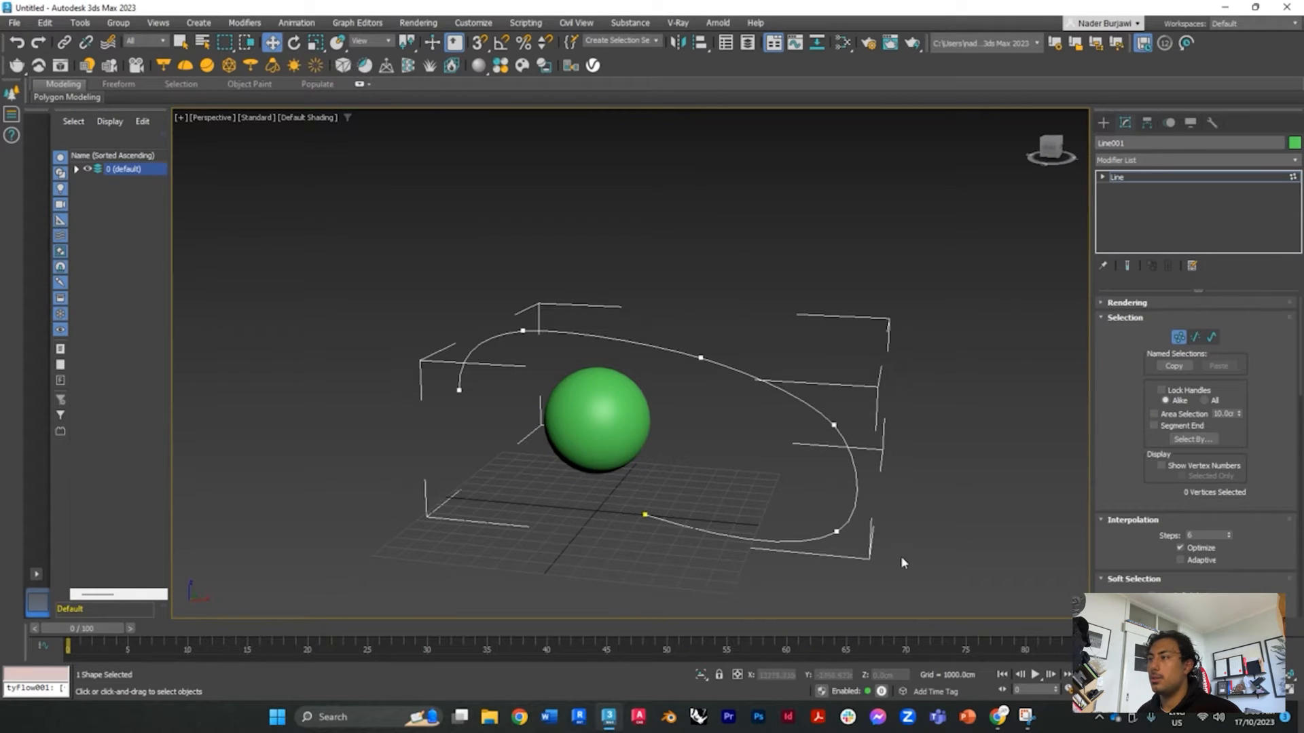
pyautogui.click(1104, 125)
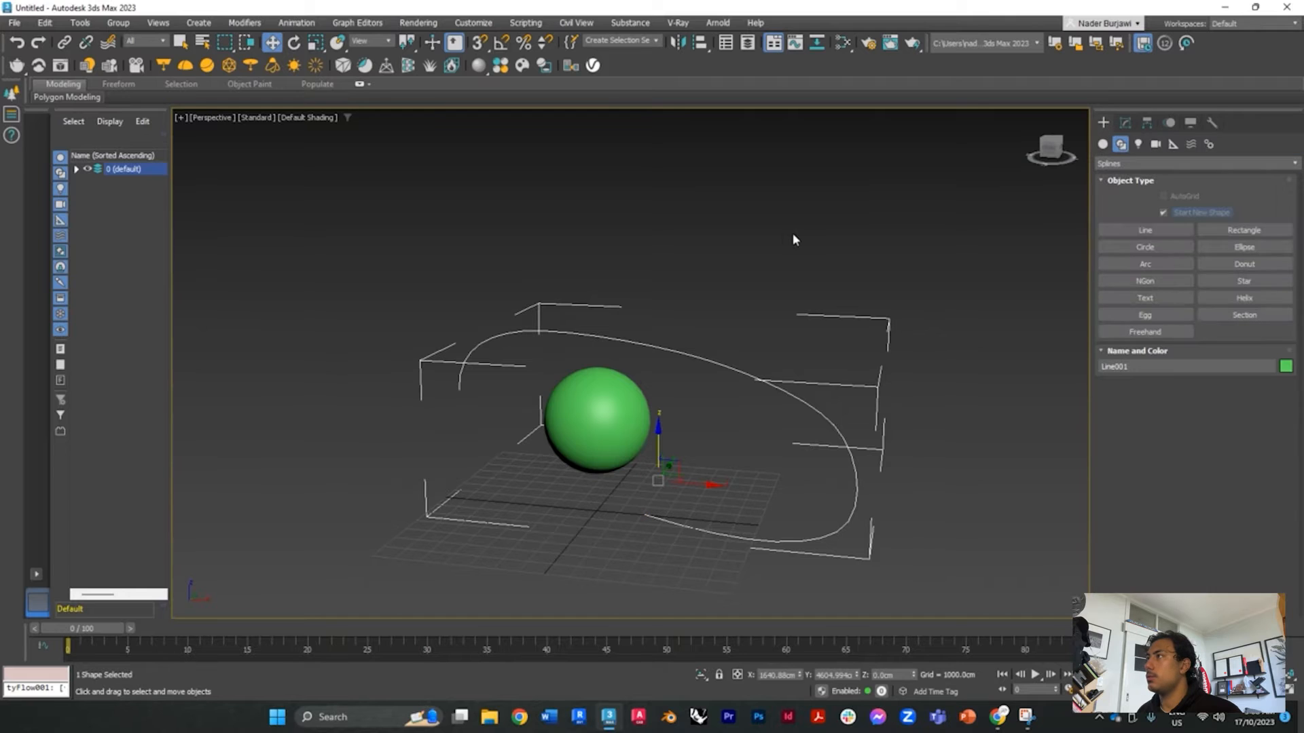
pyautogui.moveTo(658, 430); pyautogui.dragTo(661, 345)
pyautogui.click(623, 535)
pyautogui.keyDown('alt'); pyautogui.moveTo(623, 538); pyautogui.dragTo(578, 540, button='middle'); pyautogui.keyUp('alt')
pyautogui.click(682, 506)
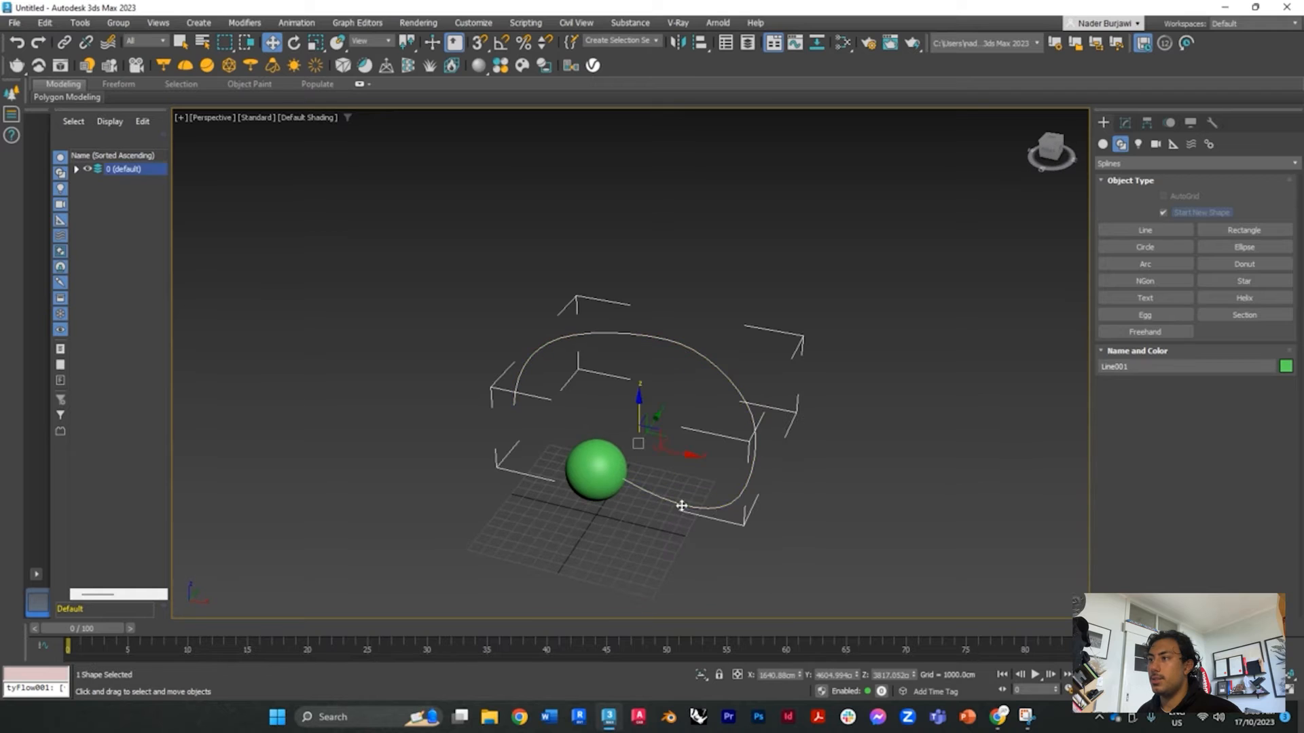
# Move the line's second vertex inward to about X 9065 cm and Y 3065 cm
pyautogui.click(1125, 122)
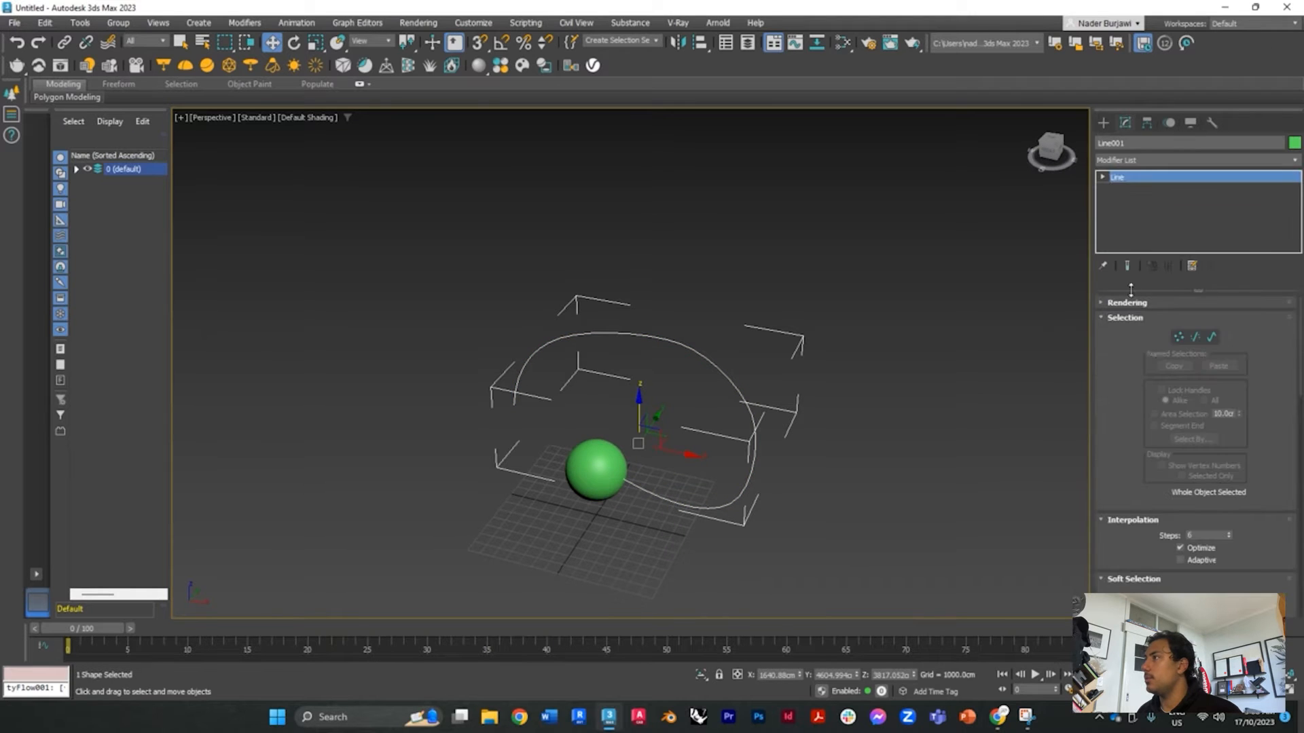
pyautogui.click(1177, 337)
pyautogui.click(730, 503)
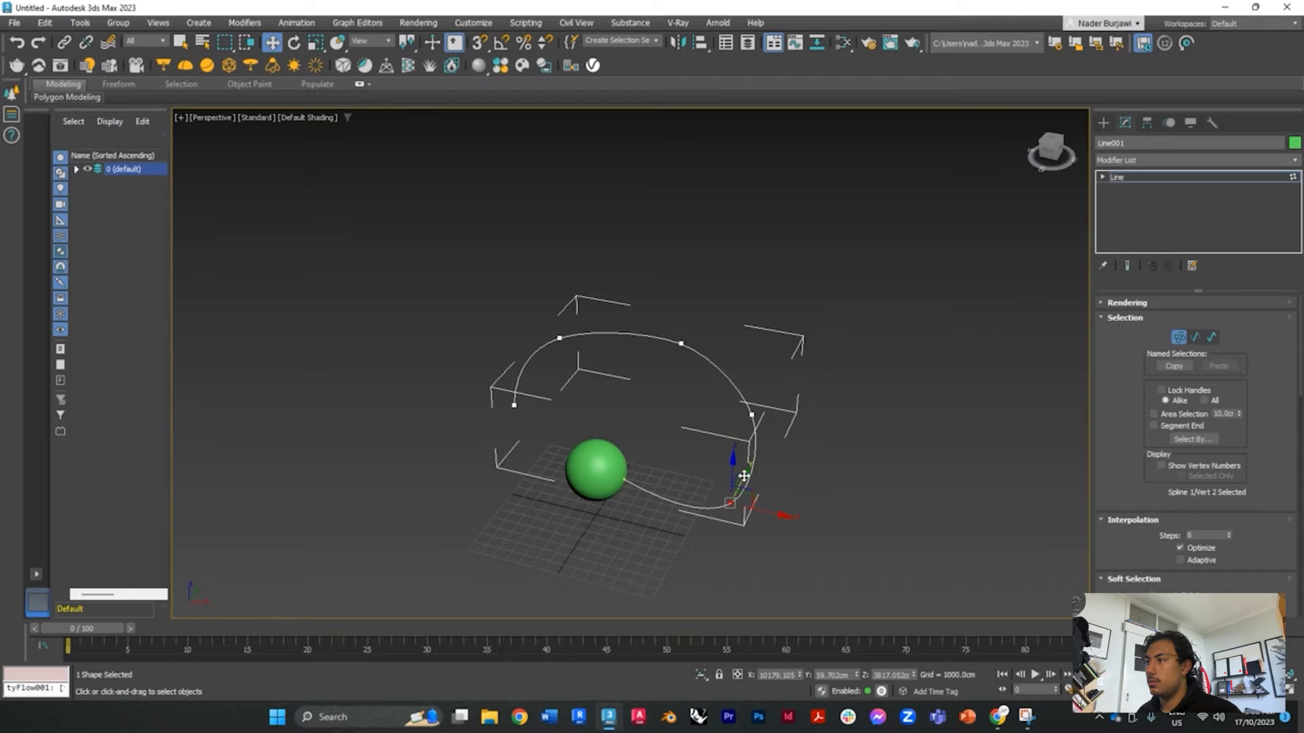
pyautogui.moveTo(741, 475); pyautogui.dragTo(754, 450)
pyautogui.moveTo(798, 492); pyautogui.dragTo(782, 488)
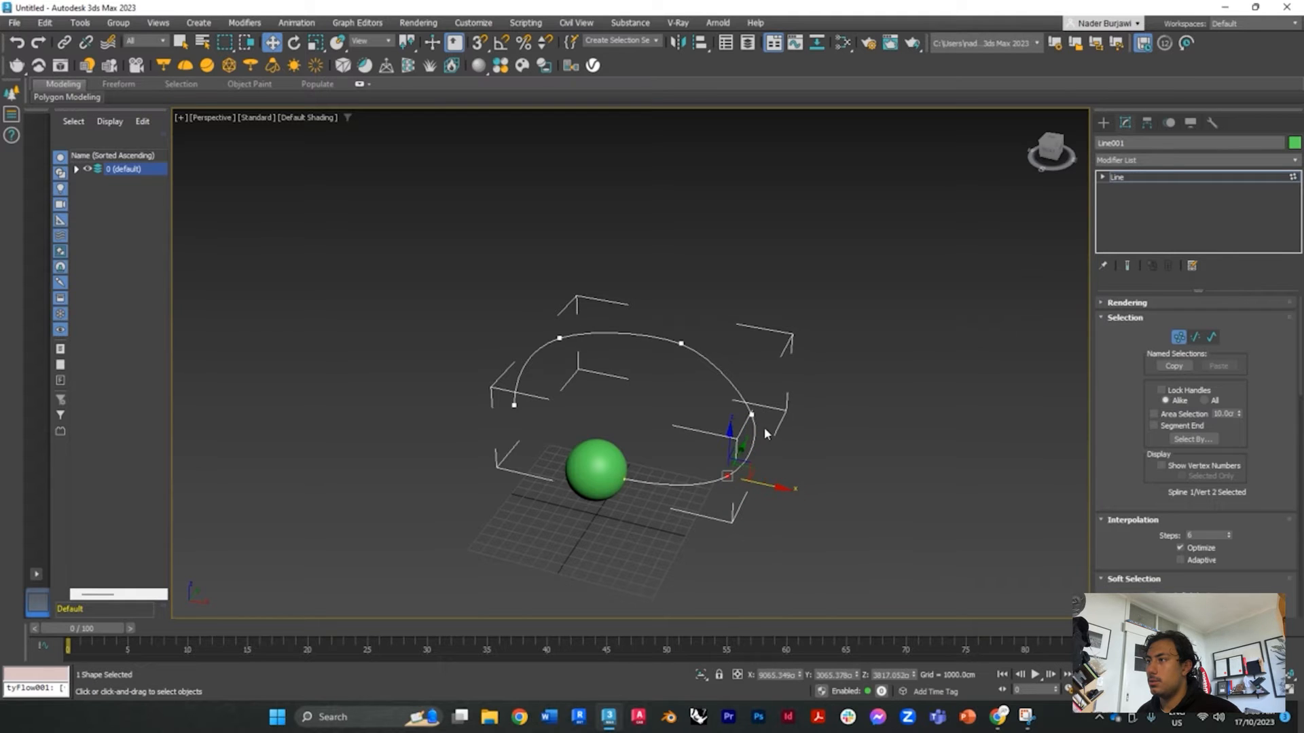
# Raise the line's third vertex to about Z 7911 cm, shift it slightly inward along X, and leave vertex editing
pyautogui.click(751, 415)
pyautogui.moveTo(758, 384); pyautogui.dragTo(756, 364)
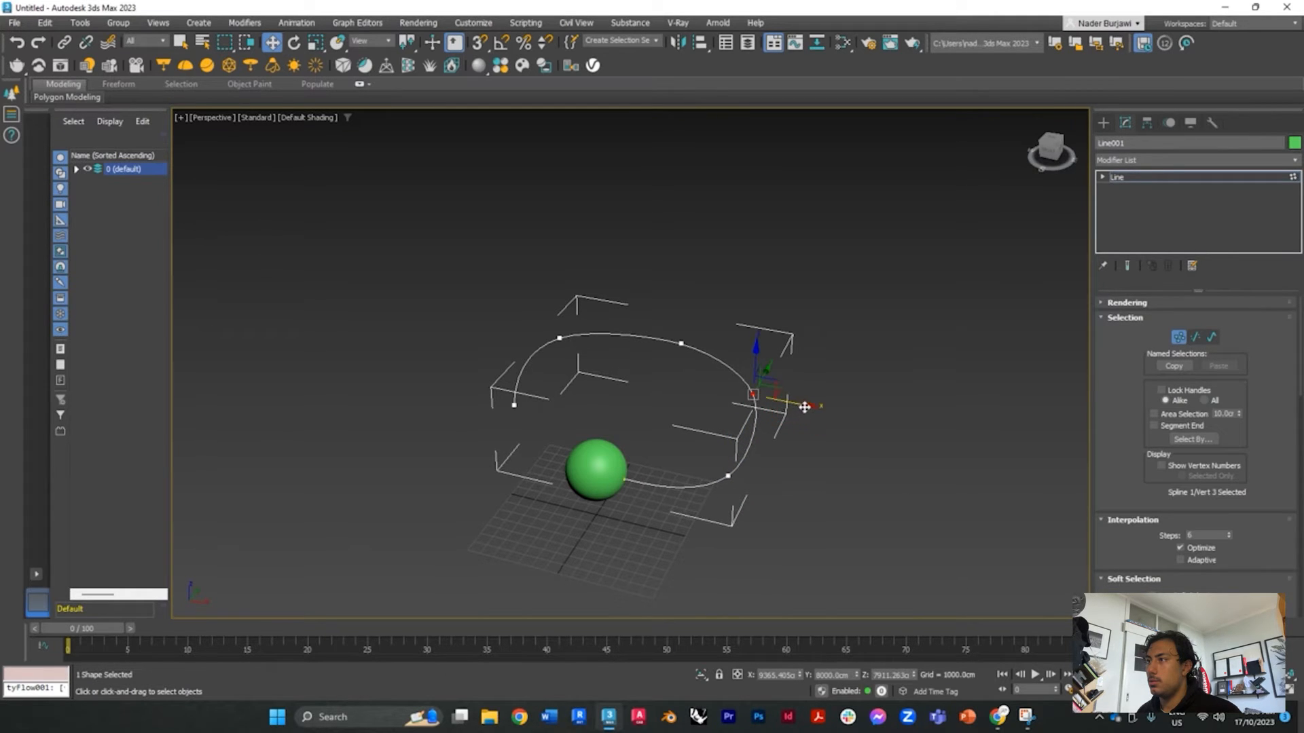
pyautogui.moveTo(805, 408)
pyautogui.mouseDown()
pyautogui.moveTo(784, 402)
pyautogui.moveTo(797, 406)
pyautogui.mouseUp()
pyautogui.click(846, 520)
pyautogui.scroll(-2, 845, 520)
pyautogui.scroll(2, 756, 422)
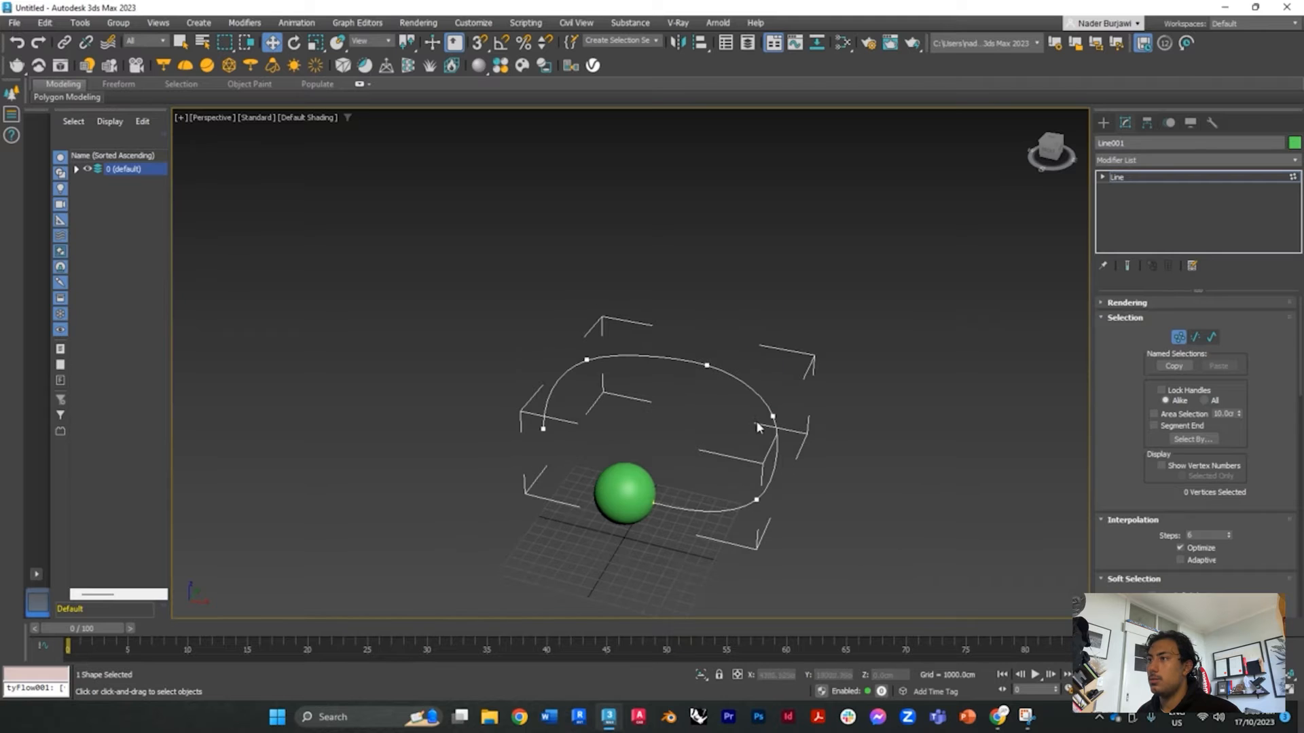
pyautogui.keyDown('alt'); pyautogui.moveTo(874, 506); pyautogui.dragTo(880, 478, button='middle'); pyautogui.keyUp('alt')
pyautogui.click(1104, 122)
# Create a tyFlow object in the empty space beside the sphere and the line
pyautogui.scroll(2, 697, 367)
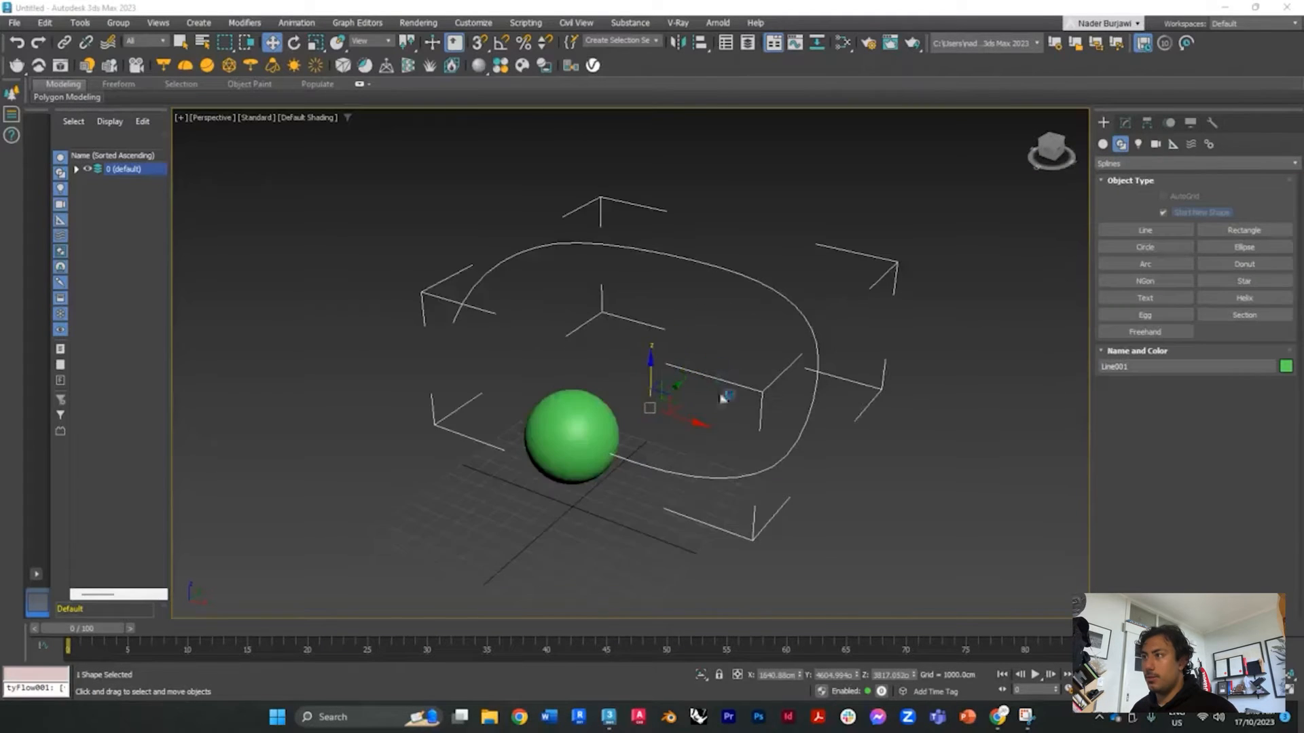
pyautogui.keyDown('alt'); pyautogui.moveTo(688, 465); pyautogui.dragTo(729, 484, button='middle'); pyautogui.keyUp('alt')
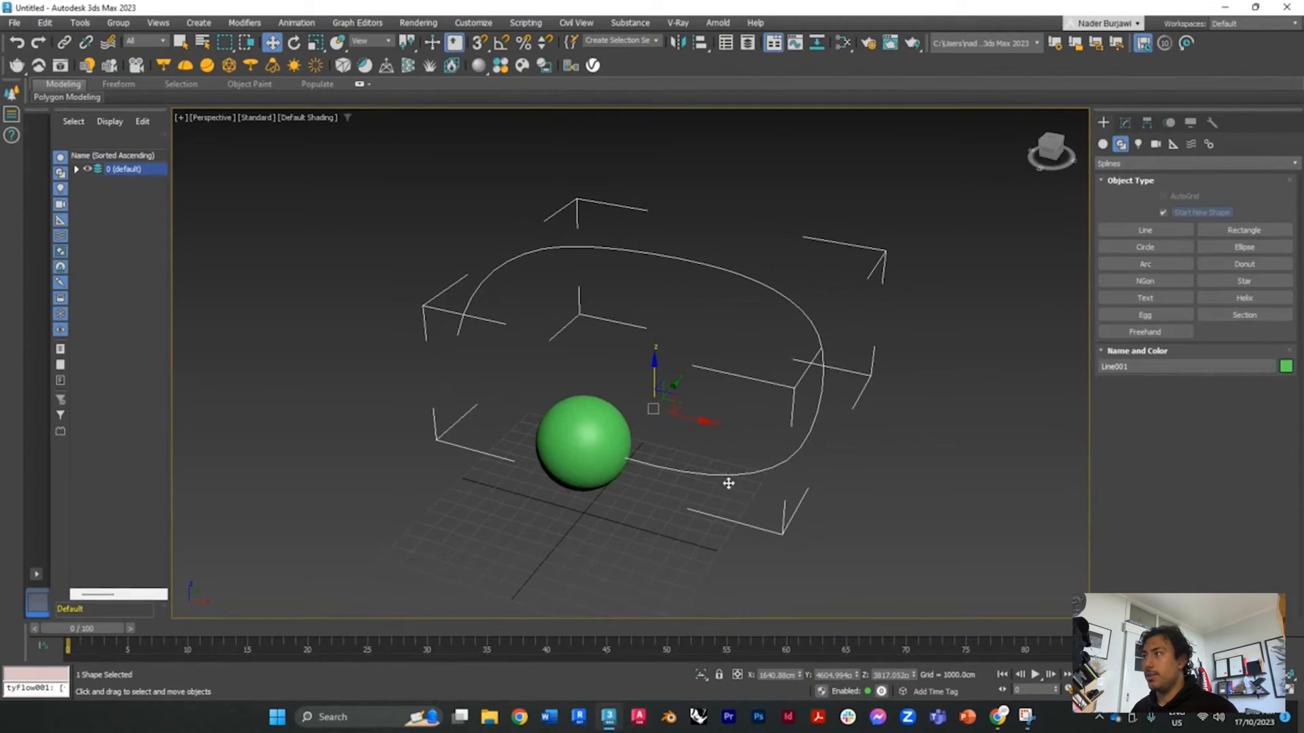
pyautogui.click(1102, 144)
pyautogui.click(1247, 298)
pyautogui.scroll(-3, 634, 301)
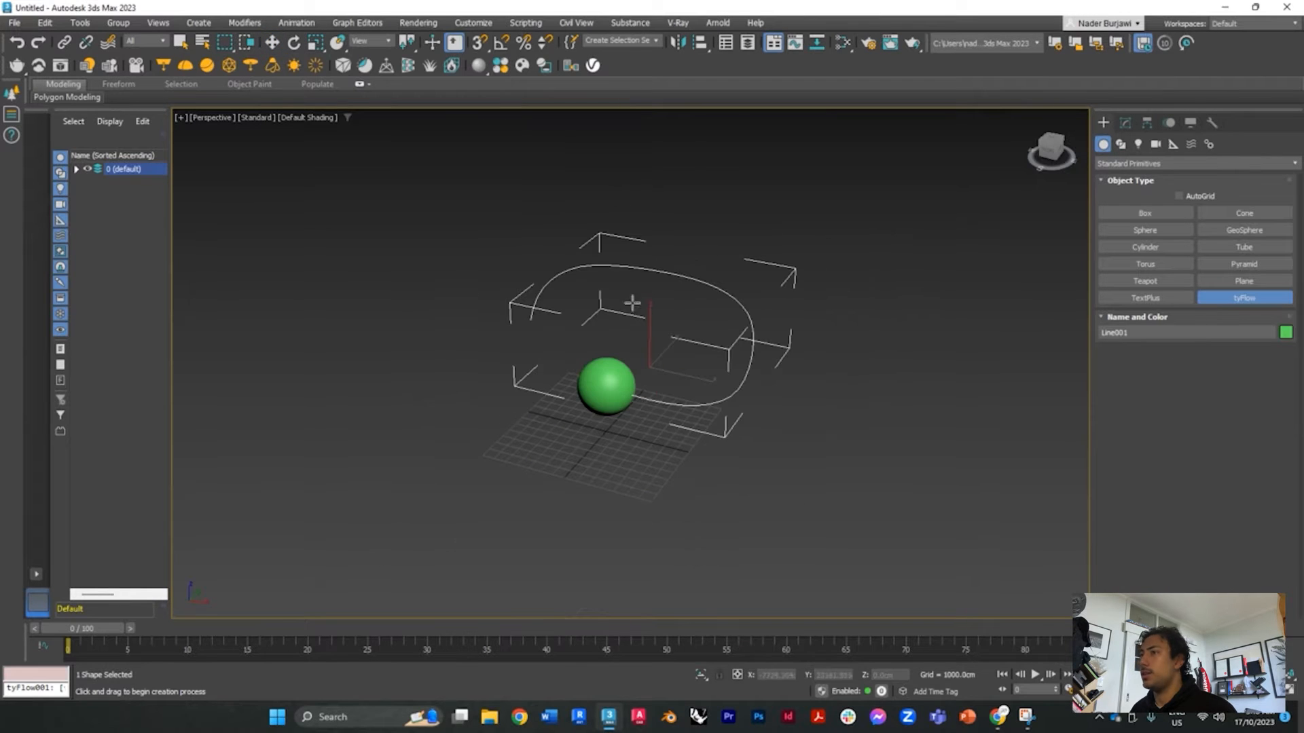
pyautogui.moveTo(402, 364); pyautogui.dragTo(440, 412)
# Open the tyFlow editor and narrow and move its window aside so that the sphere and line stay in view
pyautogui.click(1125, 122)
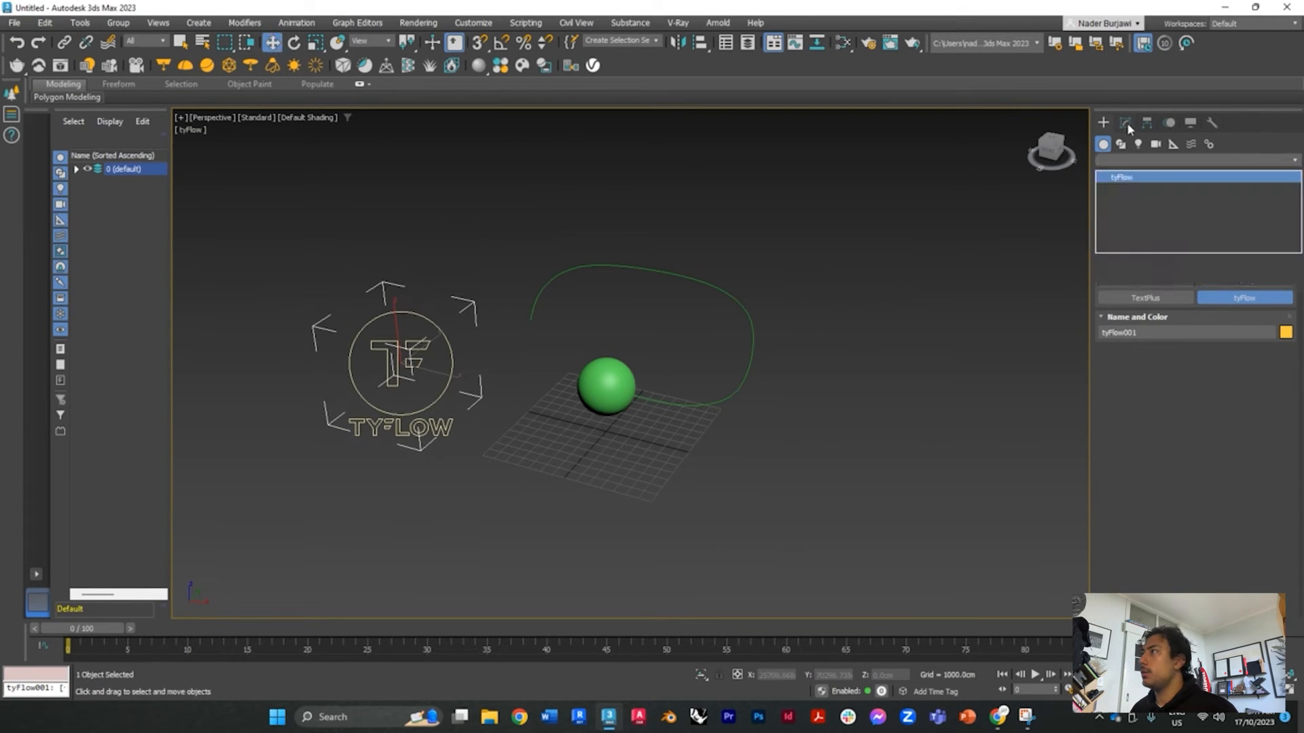
pyautogui.click(1186, 333)
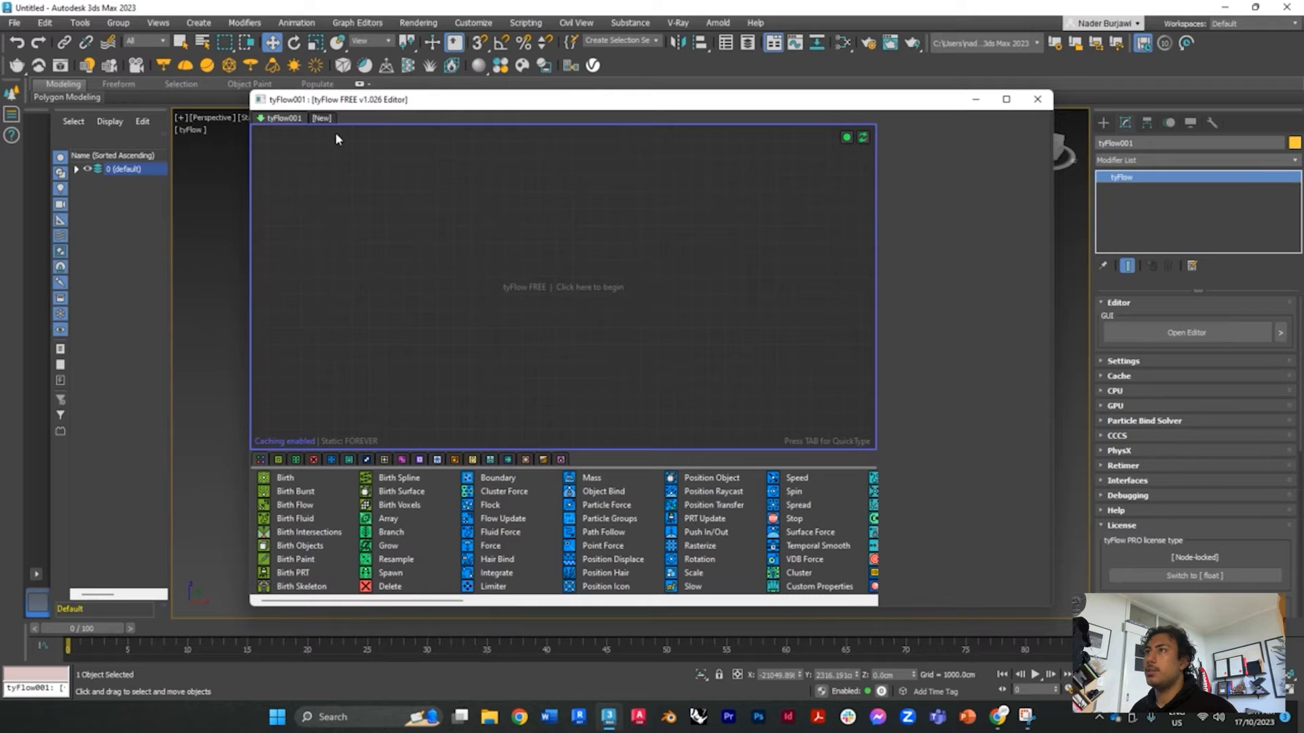
pyautogui.moveTo(256, 235); pyautogui.dragTo(547, 262)
pyautogui.moveTo(701, 111); pyautogui.dragTo(836, 108)
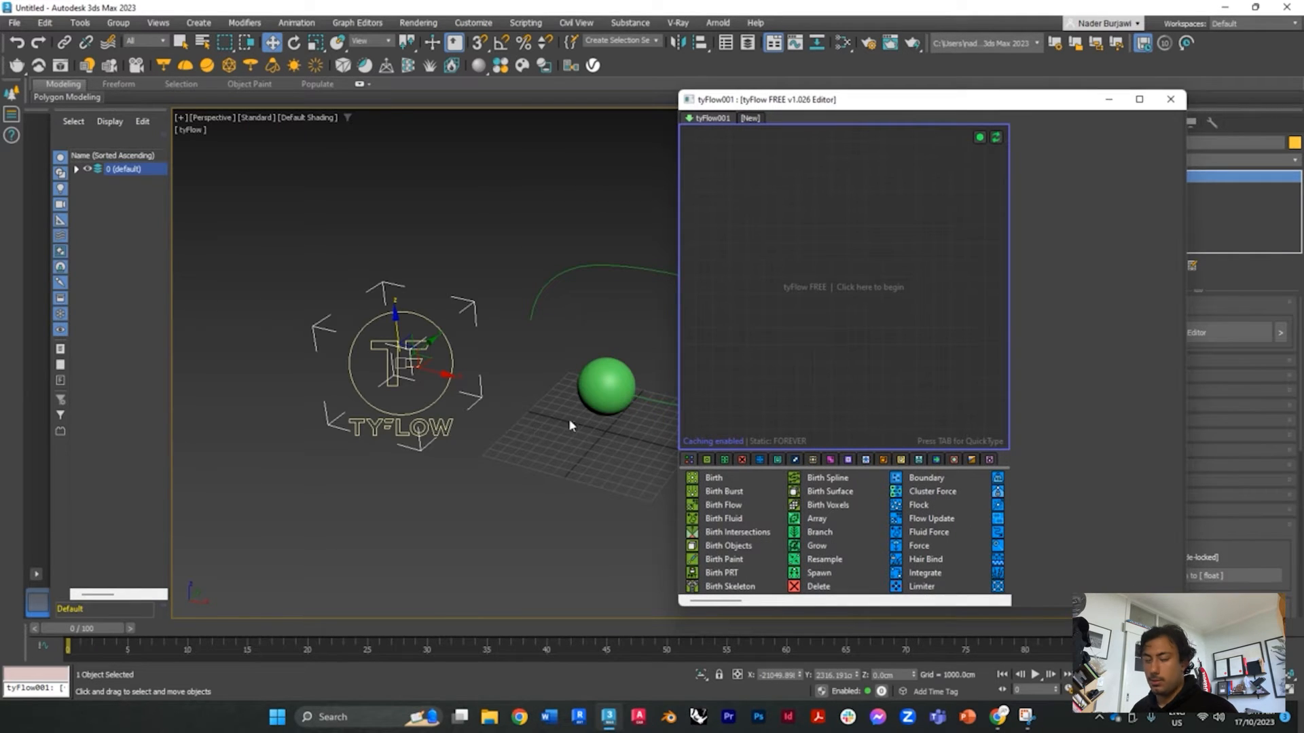
pyautogui.moveTo(568, 418); pyautogui.dragTo(455, 423, button='middle')
pyautogui.click(455, 423)
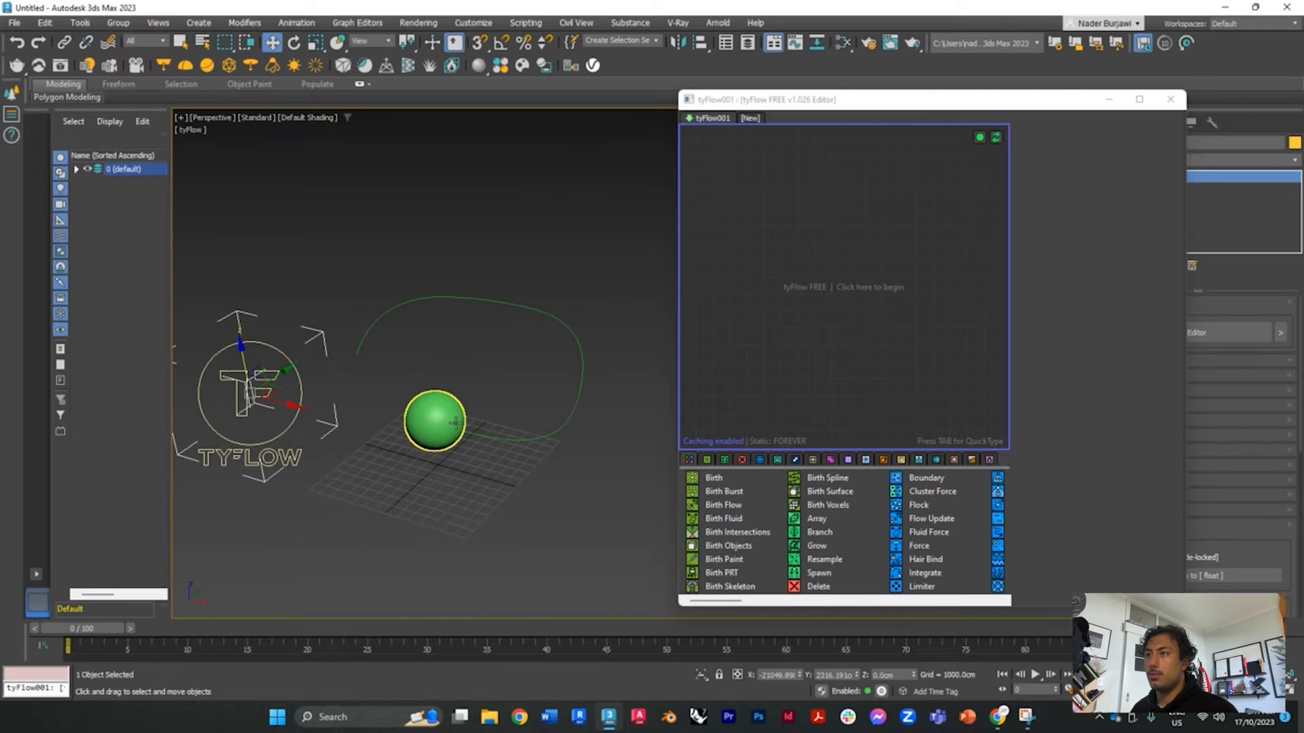
# Add a Birth operator as a new event in the empty flow canvas and select it for editing
pyautogui.scroll(2, 455, 422)
pyautogui.scroll(-2, 523, 449)
pyautogui.click(805, 376)
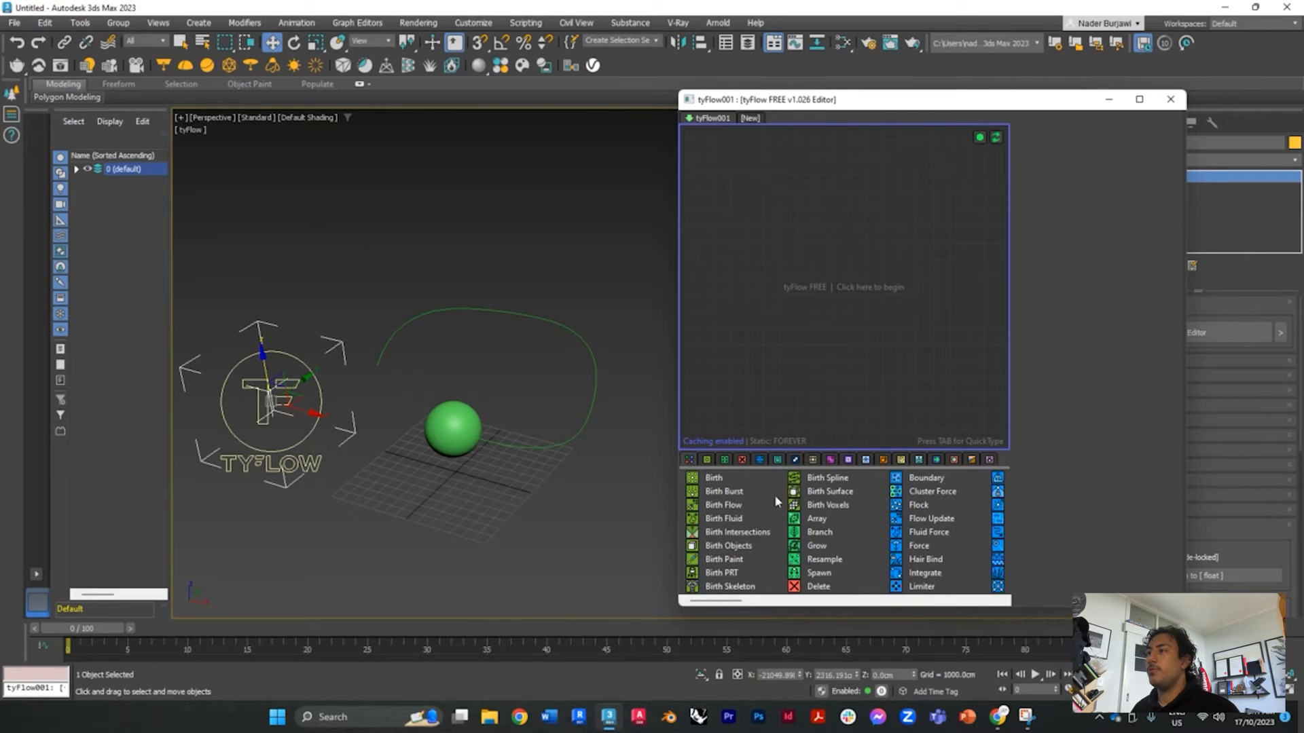
pyautogui.moveTo(729, 480); pyautogui.dragTo(848, 268)
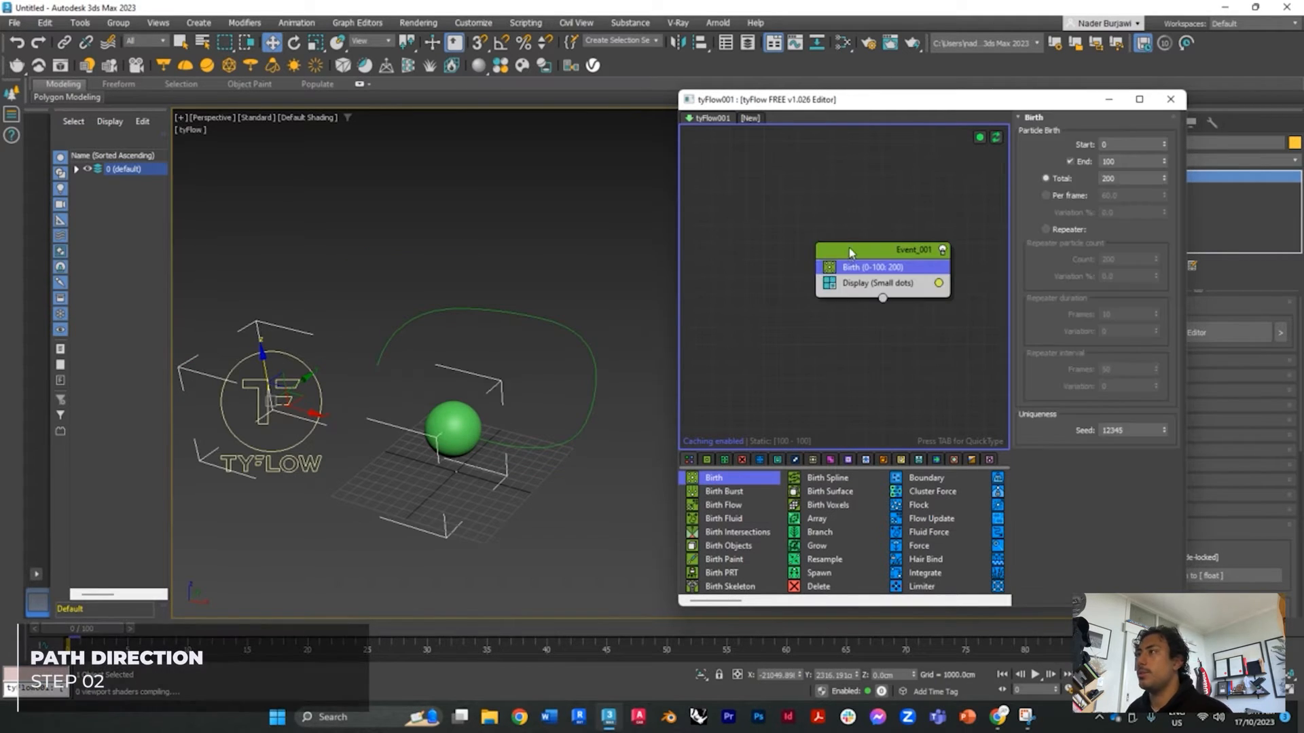
pyautogui.click(824, 303)
pyautogui.click(887, 271)
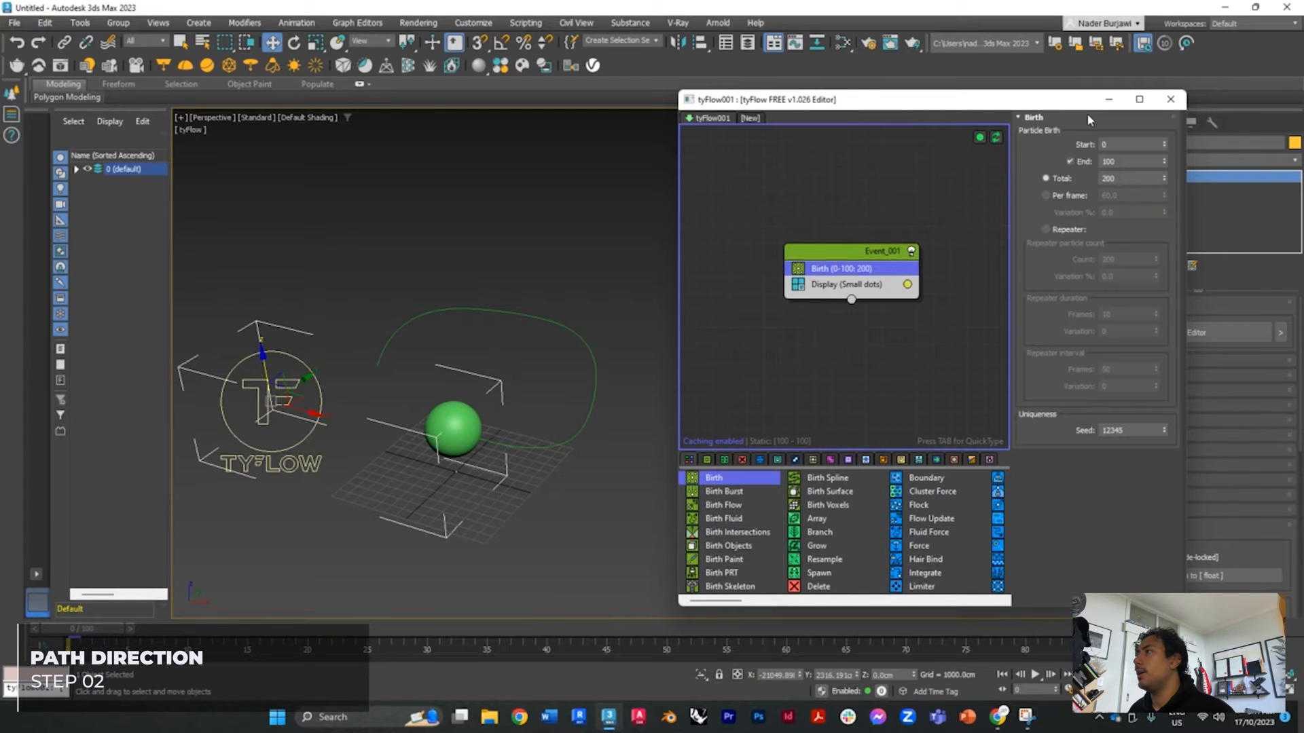
# Set the Birth operator's end frame to 0 so all particles are born at the start
pyautogui.click(1125, 162)
pyautogui.doubleClick(1126, 162)
pyautogui.write('0')
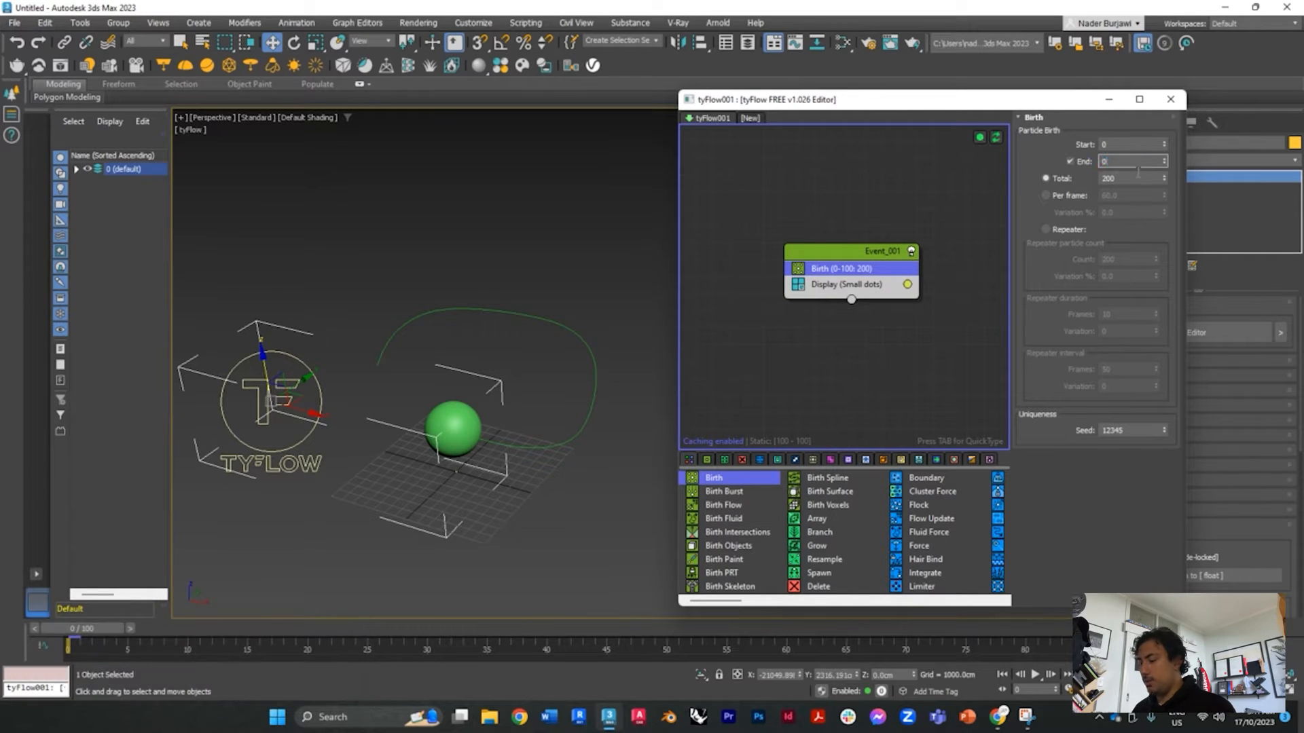
pyautogui.click(1124, 178)
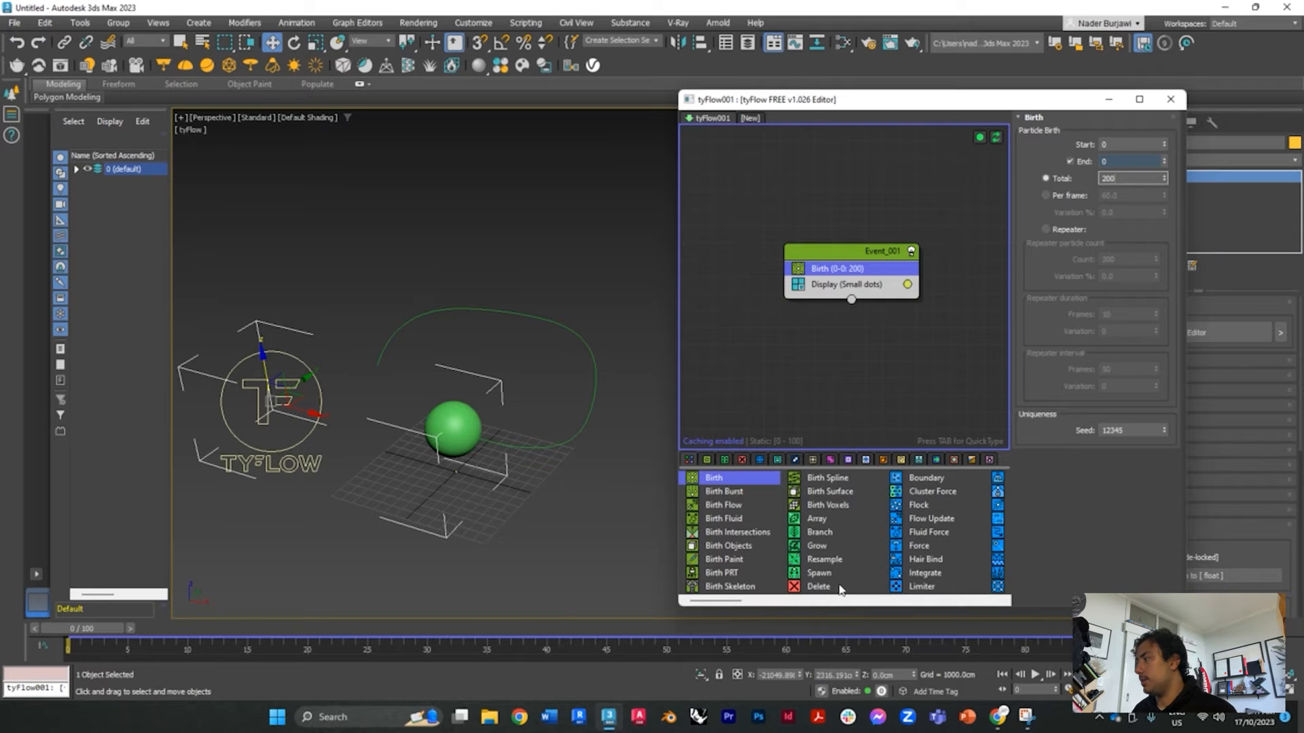
# Insert a Position Object operator between Birth and Display in the event
pyautogui.click(835, 277)
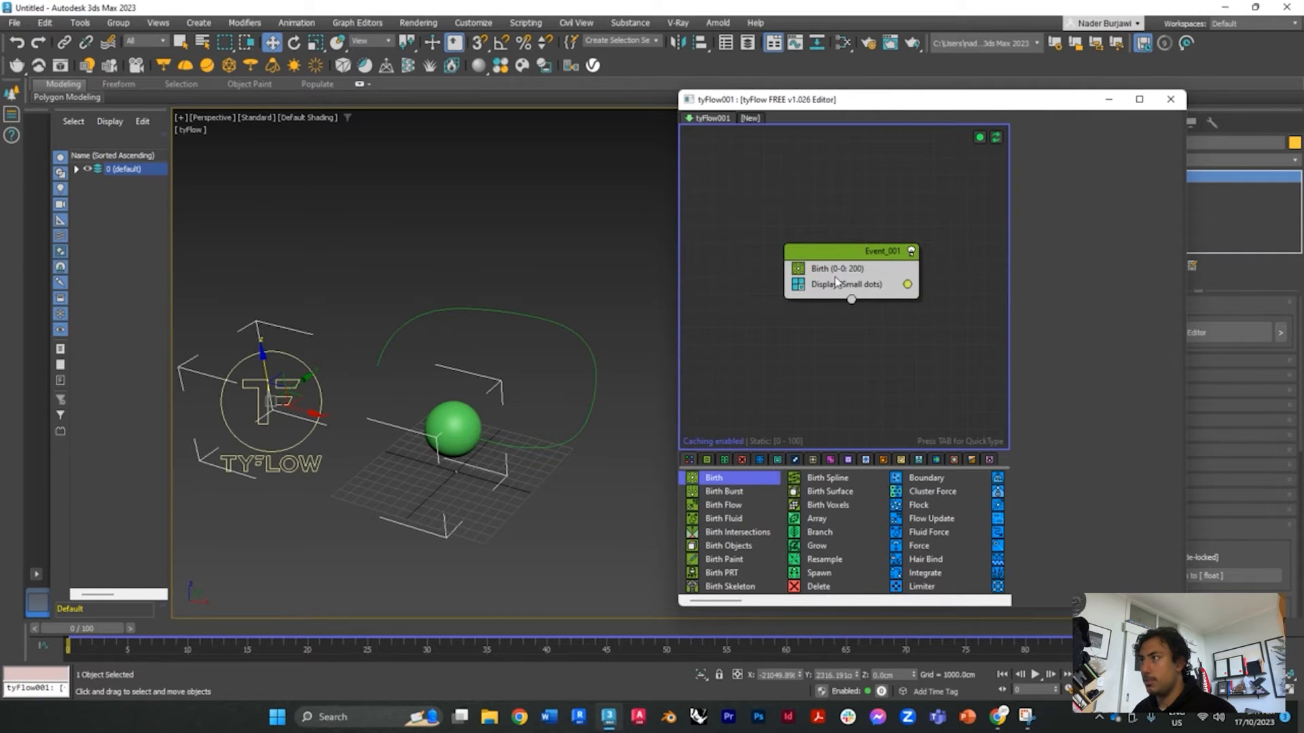
pyautogui.press('Tab')
pyautogui.write('pos')
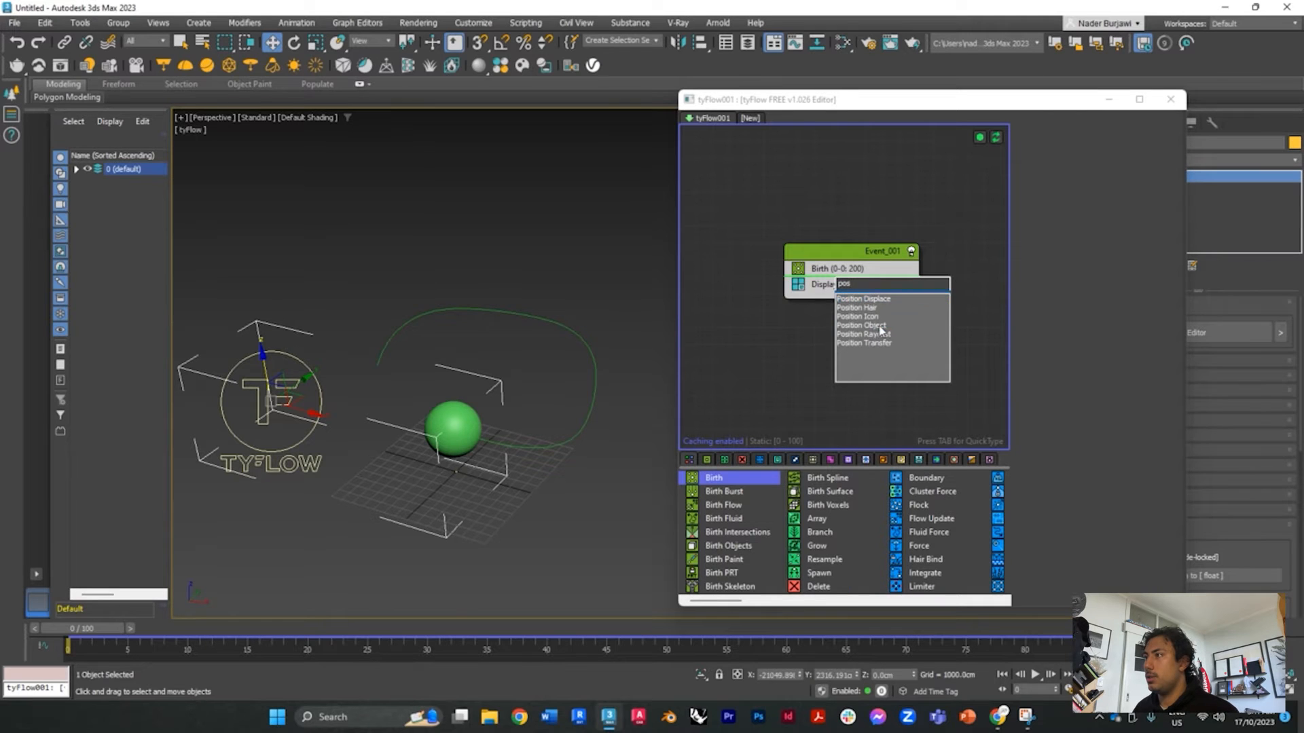
pyautogui.click(880, 326)
pyautogui.click(886, 286)
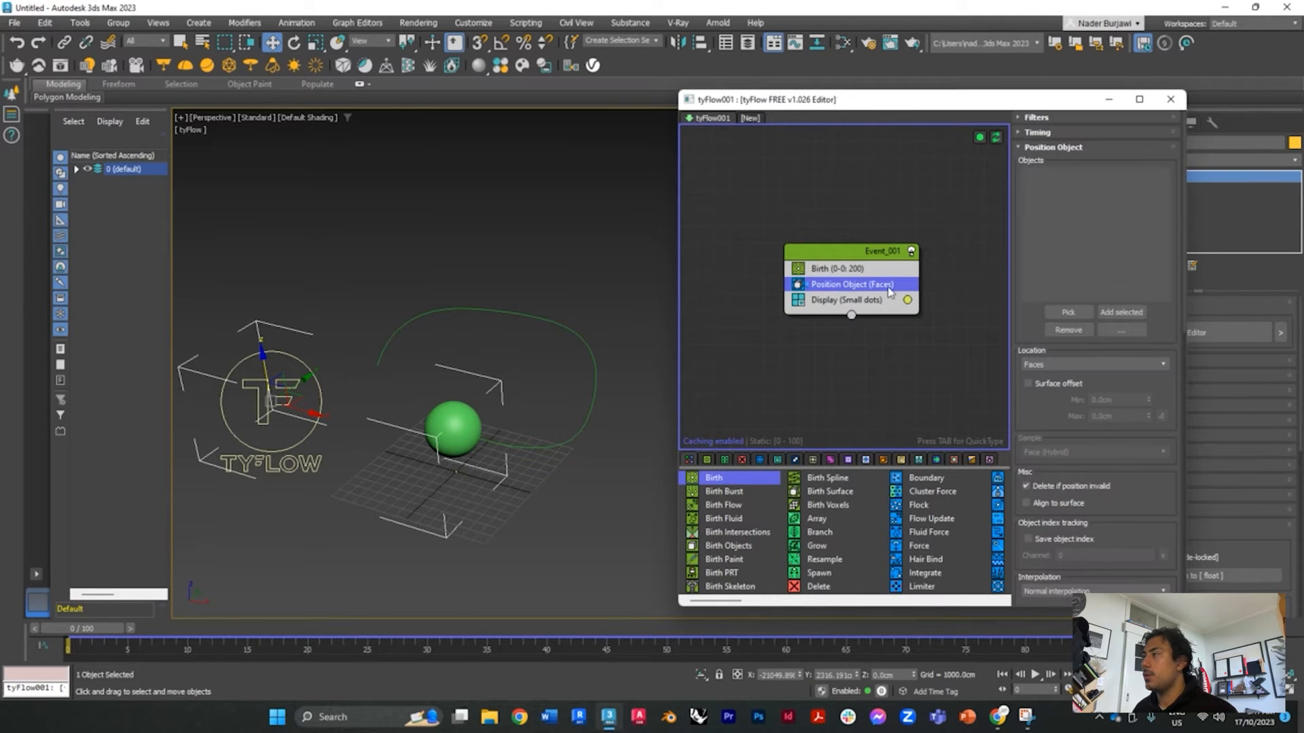
# Pick the green sphere in the scene as the Position Object operator's source object
pyautogui.click(1068, 312)
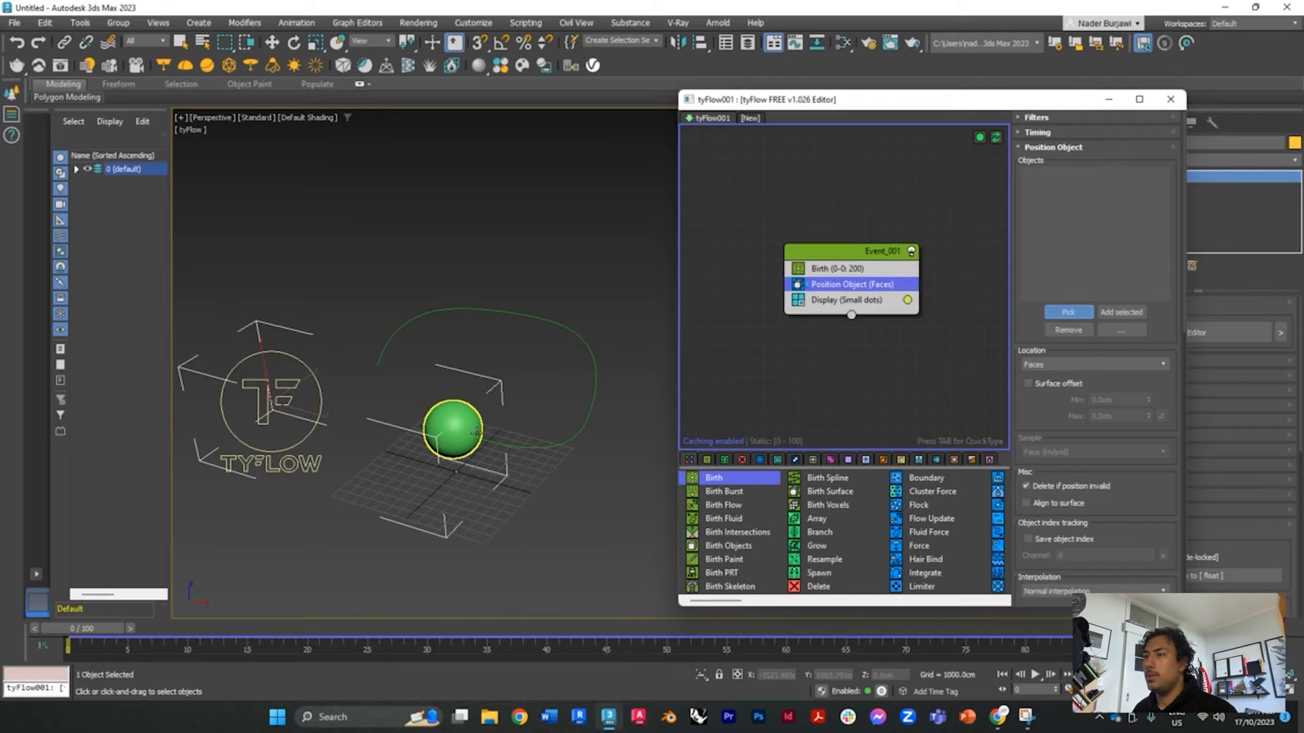
pyautogui.click(452, 429)
pyautogui.scroll(-2, 542, 372)
pyautogui.scroll(2, 542, 373)
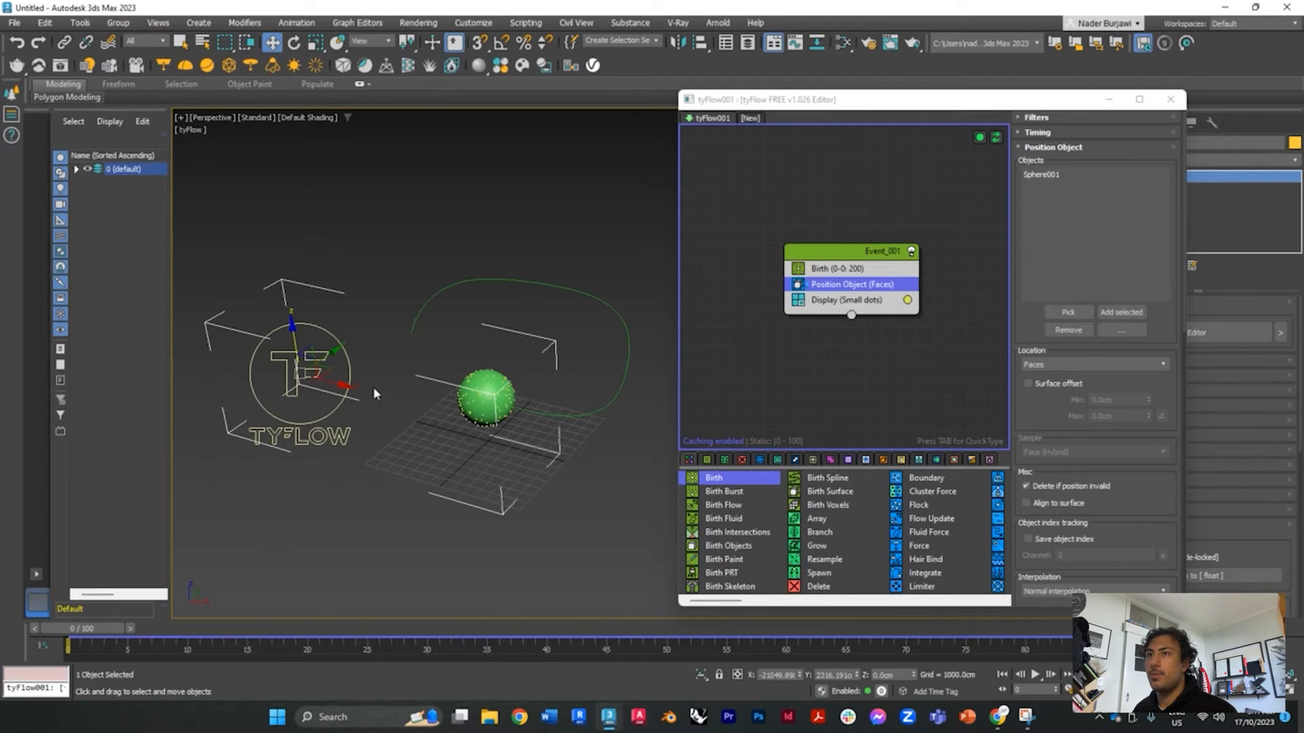
# Turn on Display as Box in the sphere's object properties, and deselect the sphere
pyautogui.click(653, 504)
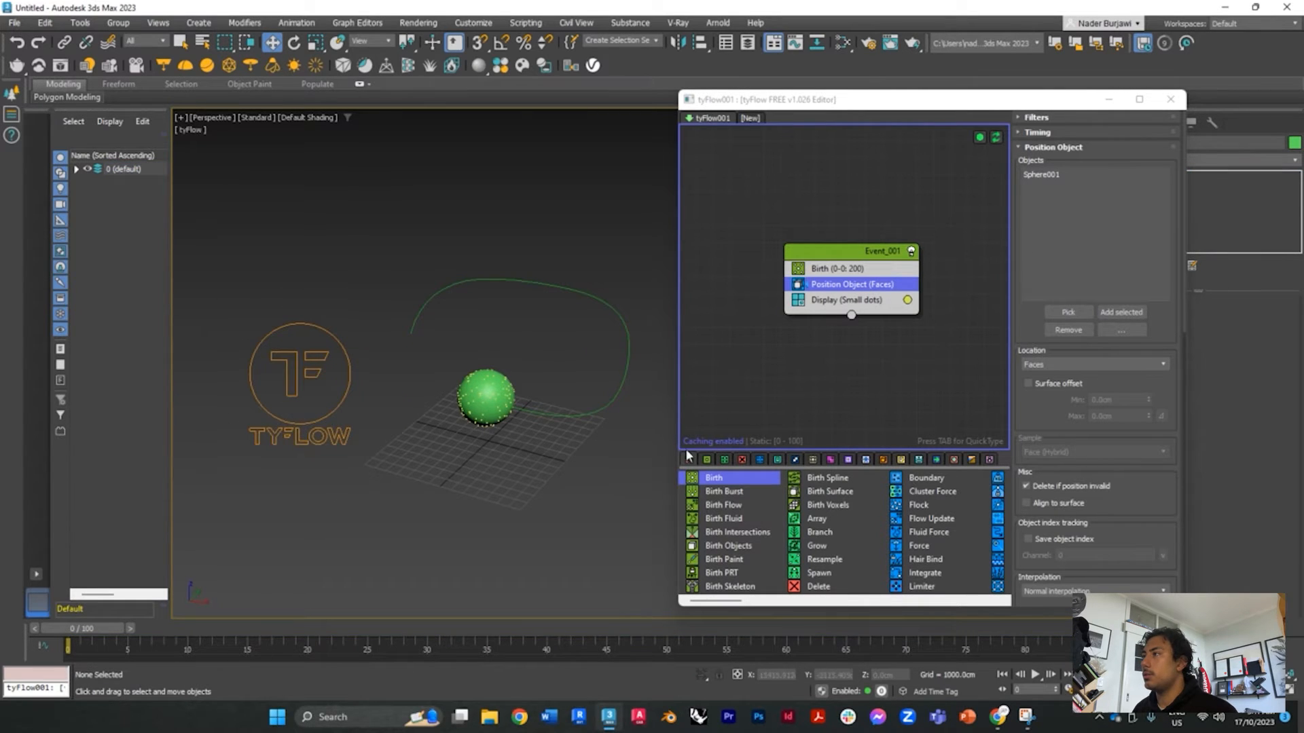
pyautogui.click(485, 397)
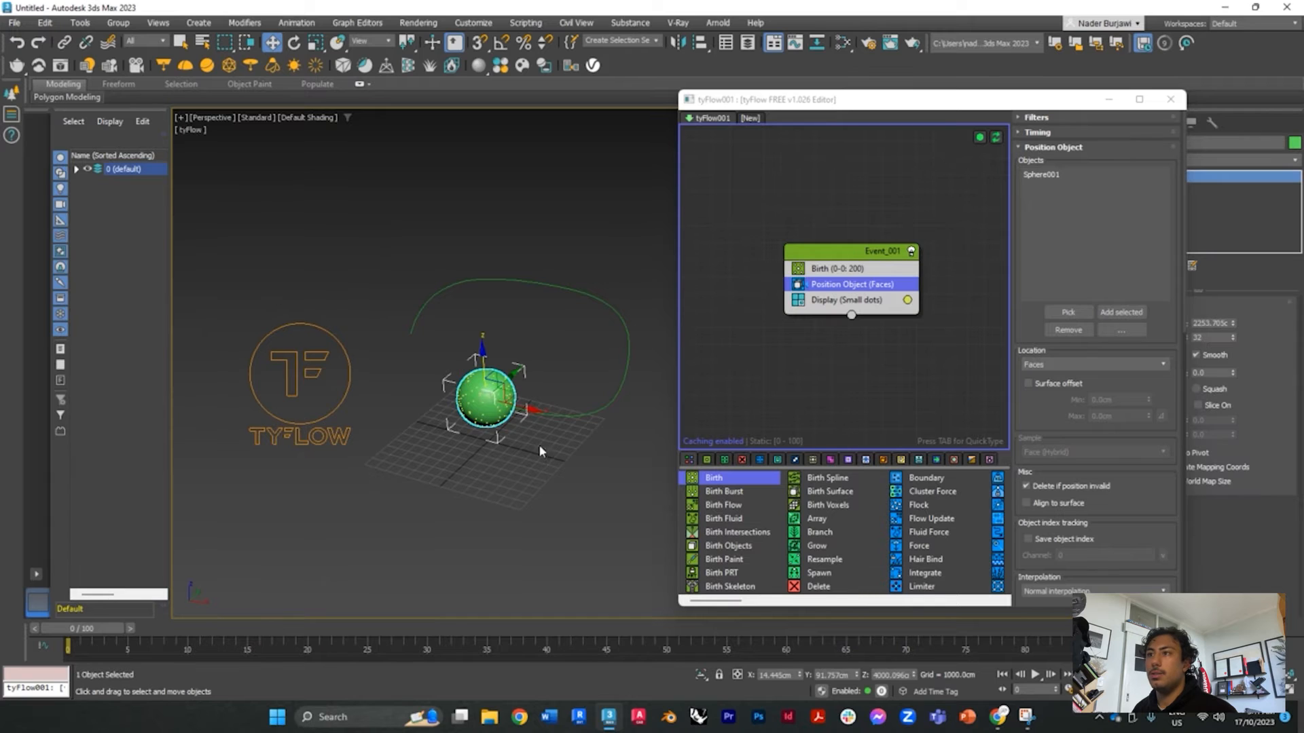
pyautogui.rightClick(488, 420)
pyautogui.click(445, 474)
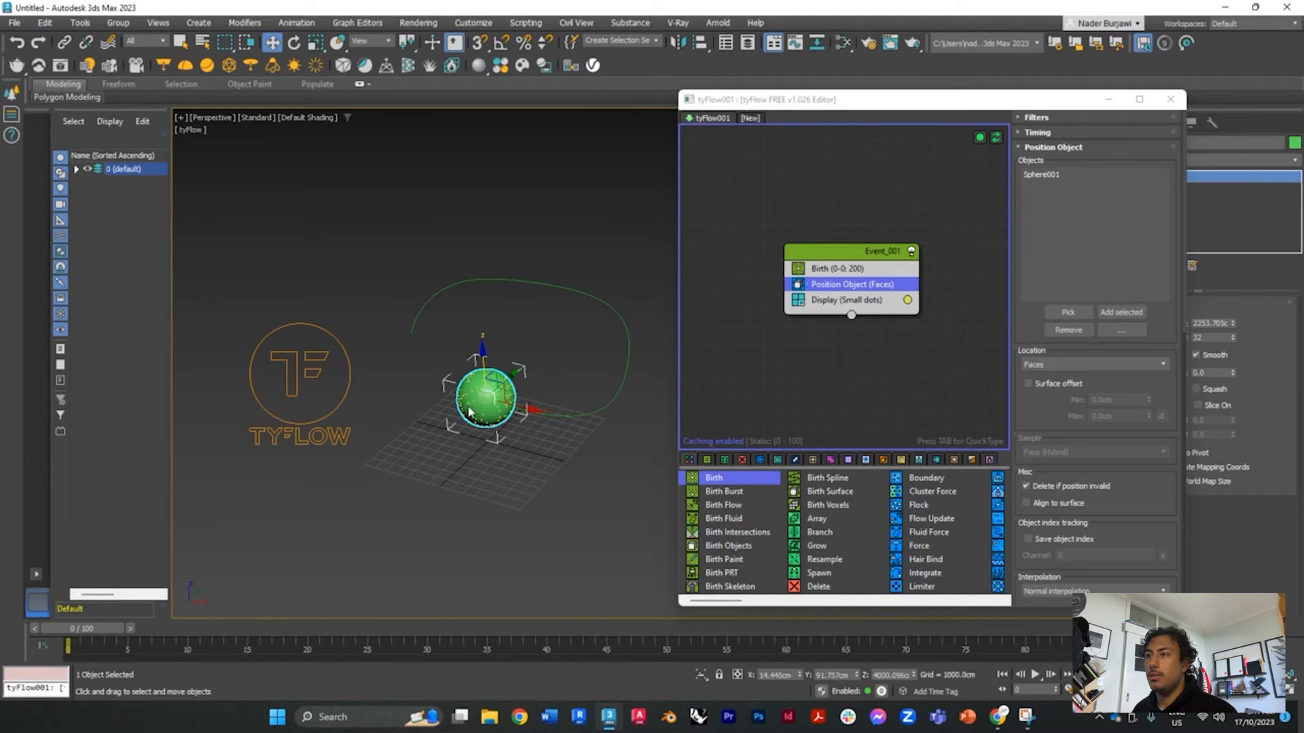
pyautogui.rightClick(469, 412)
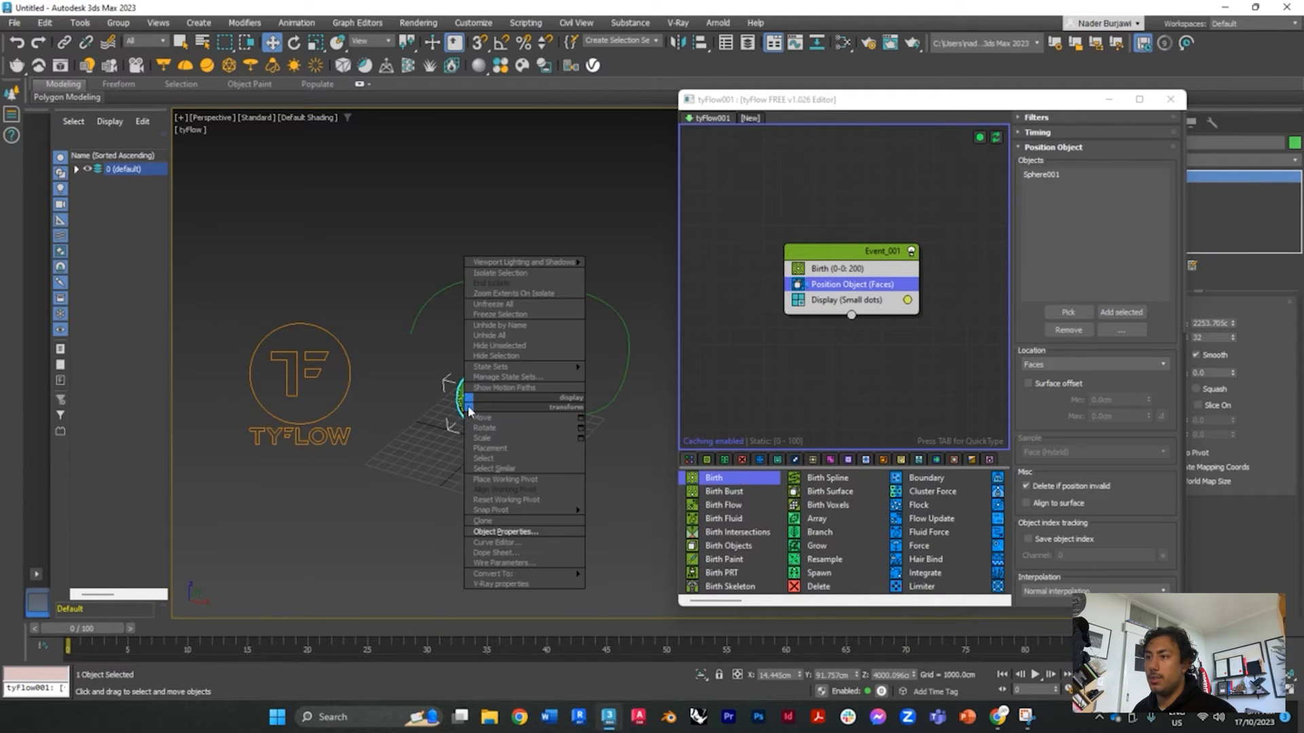
pyautogui.click(529, 532)
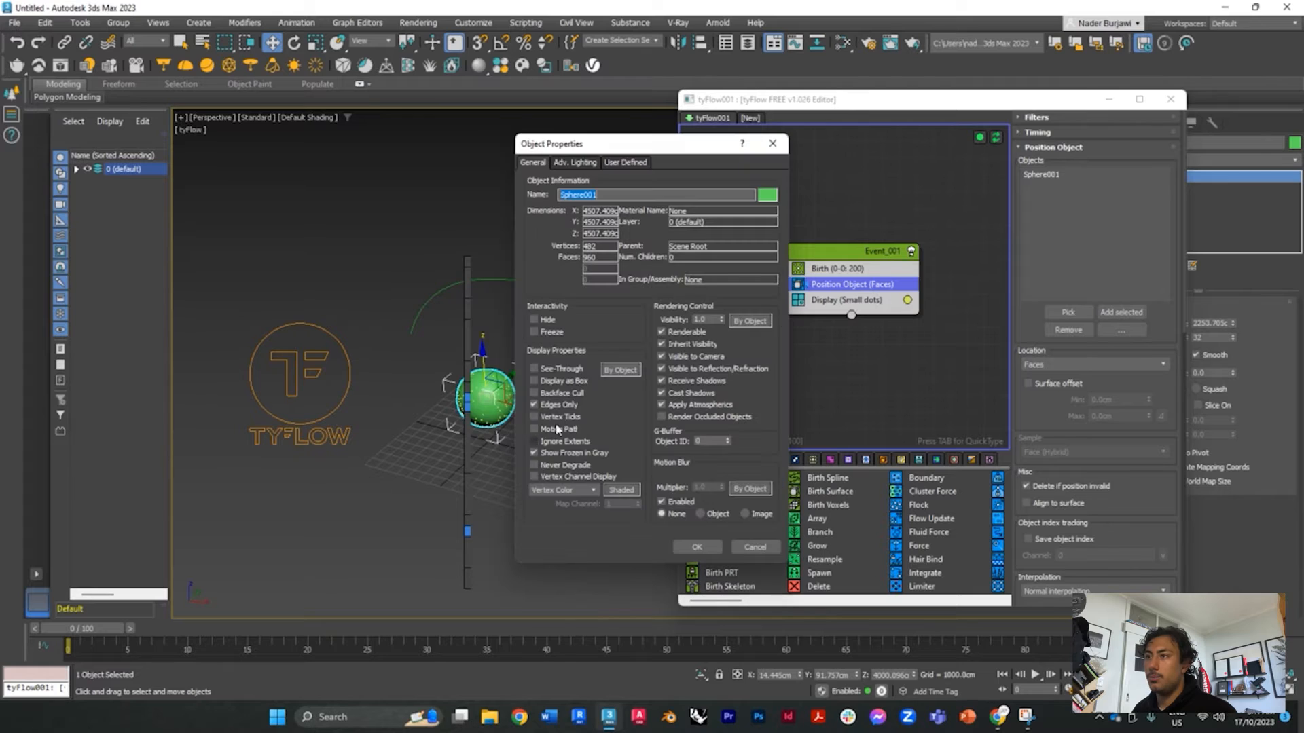
pyautogui.click(539, 381)
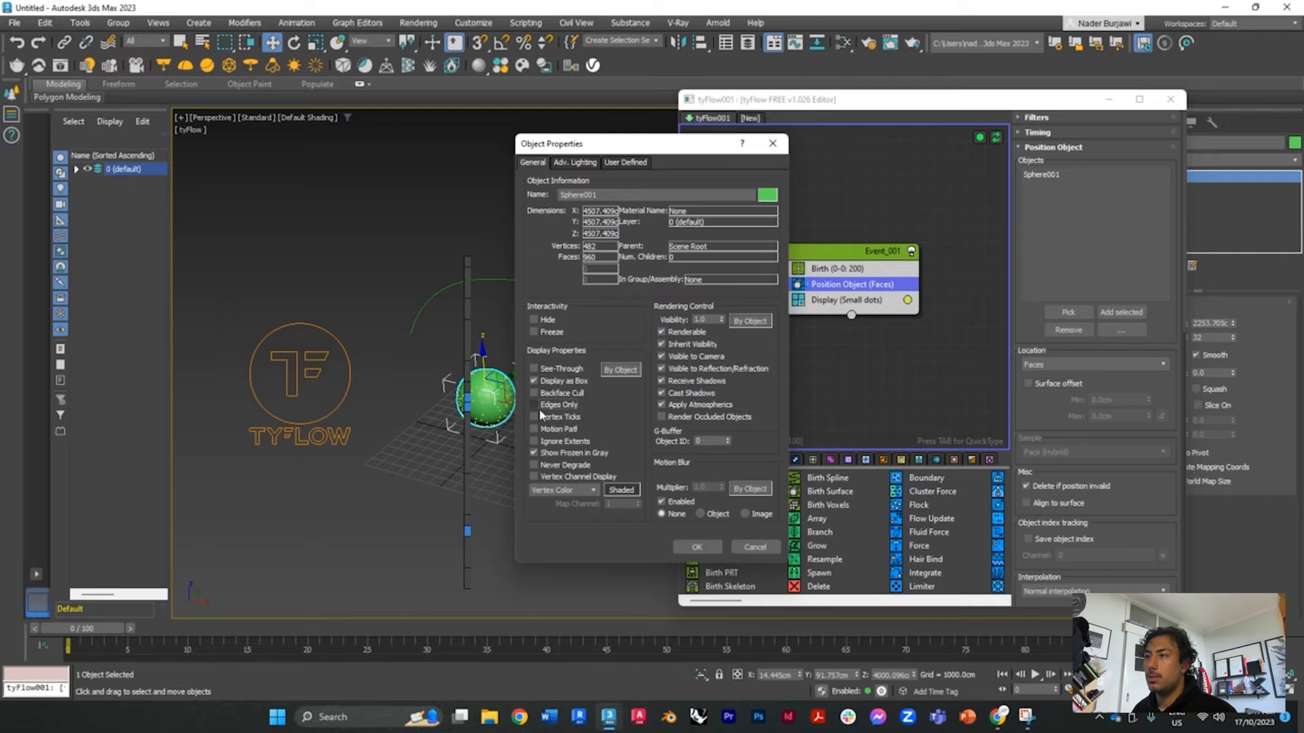
pyautogui.click(710, 549)
pyautogui.click(543, 536)
pyautogui.scroll(3, 444, 451)
pyautogui.keyDown('alt'); pyautogui.moveTo(444, 451); pyautogui.dragTo(537, 396, button='middle'); pyautogui.keyUp('alt')
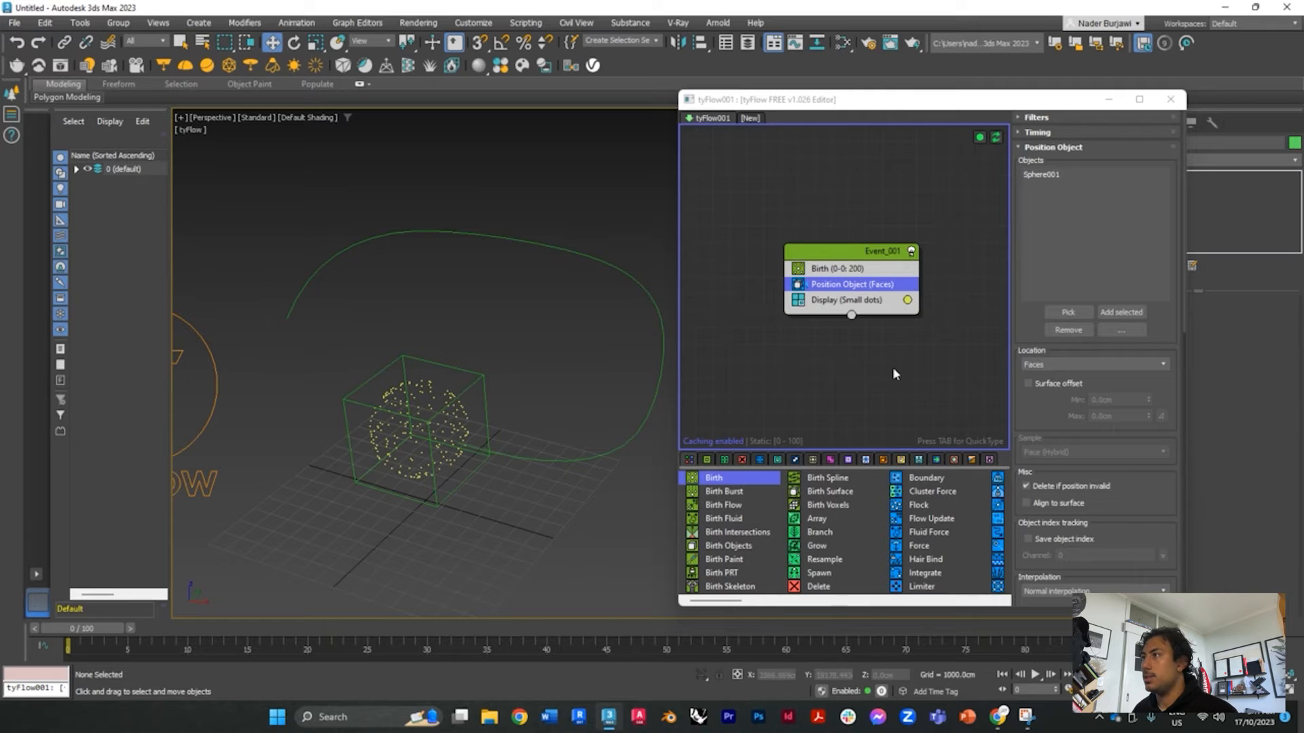
# Insert a Shape operator between Position Object and Display in the event
pyautogui.click(846, 292)
pyautogui.click(835, 290)
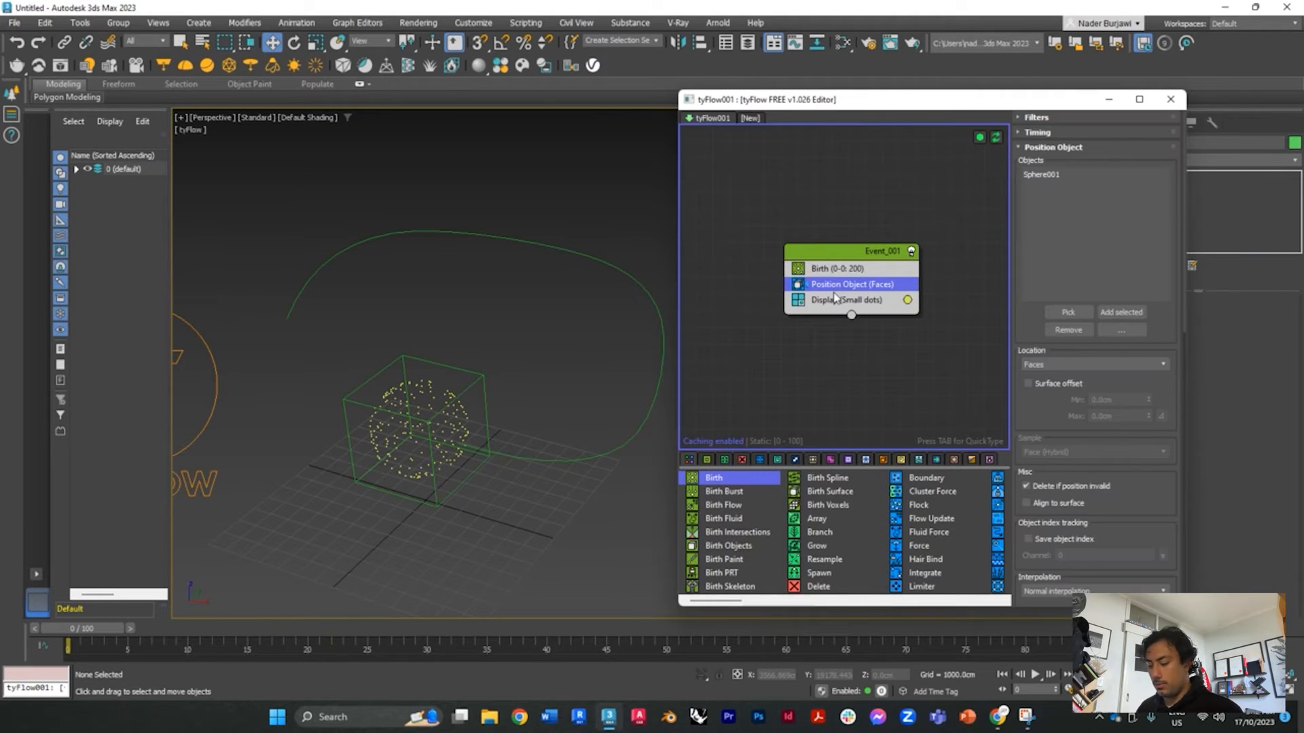
pyautogui.press('Tab')
pyautogui.write('shape')
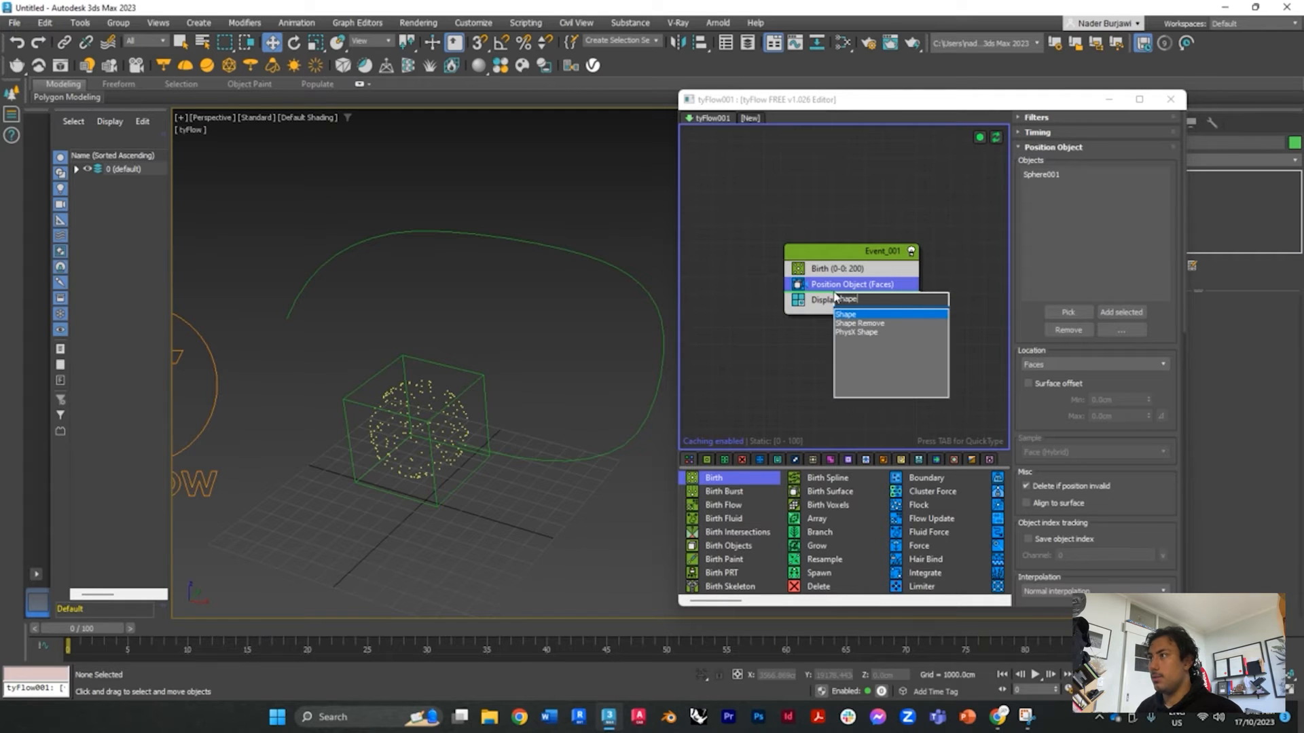
pyautogui.click(876, 314)
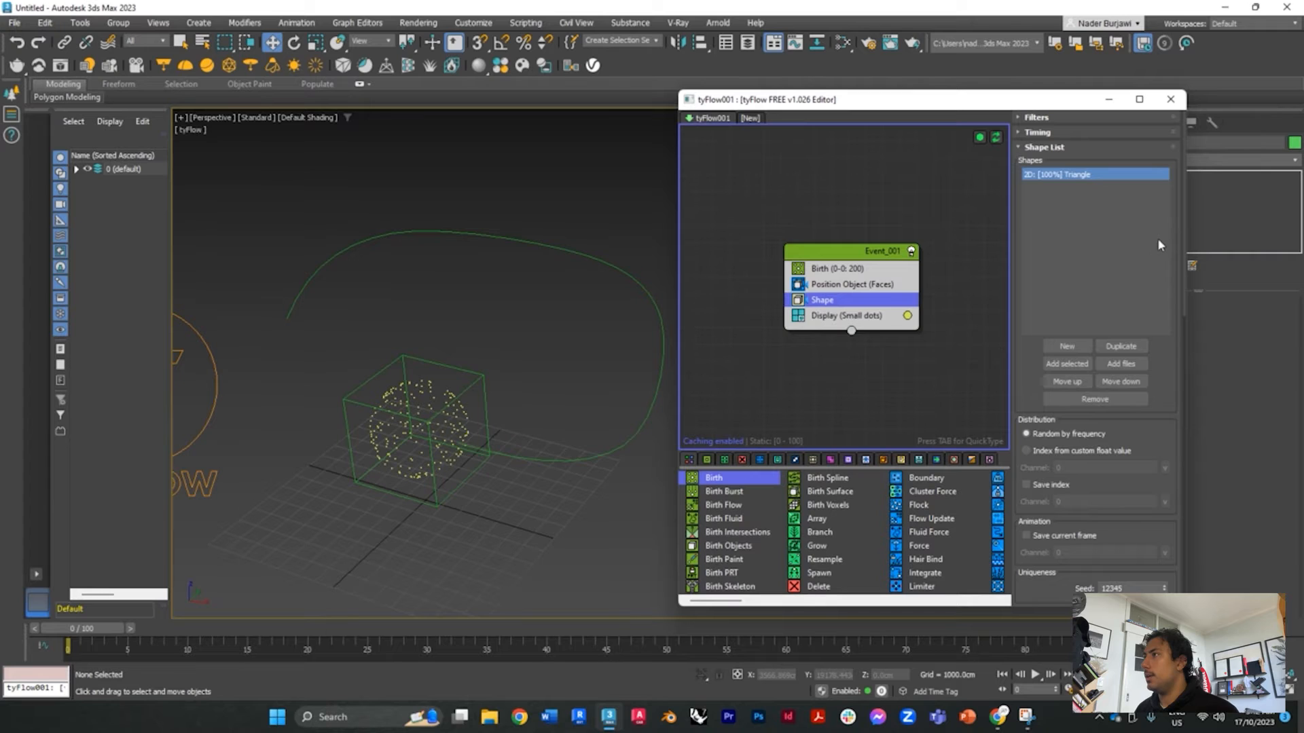
# Switch the Shape operator's mesh to 3D and choose Geosphere (MidRes)
pyautogui.moveTo(1183, 218); pyautogui.dragTo(1170, 387)
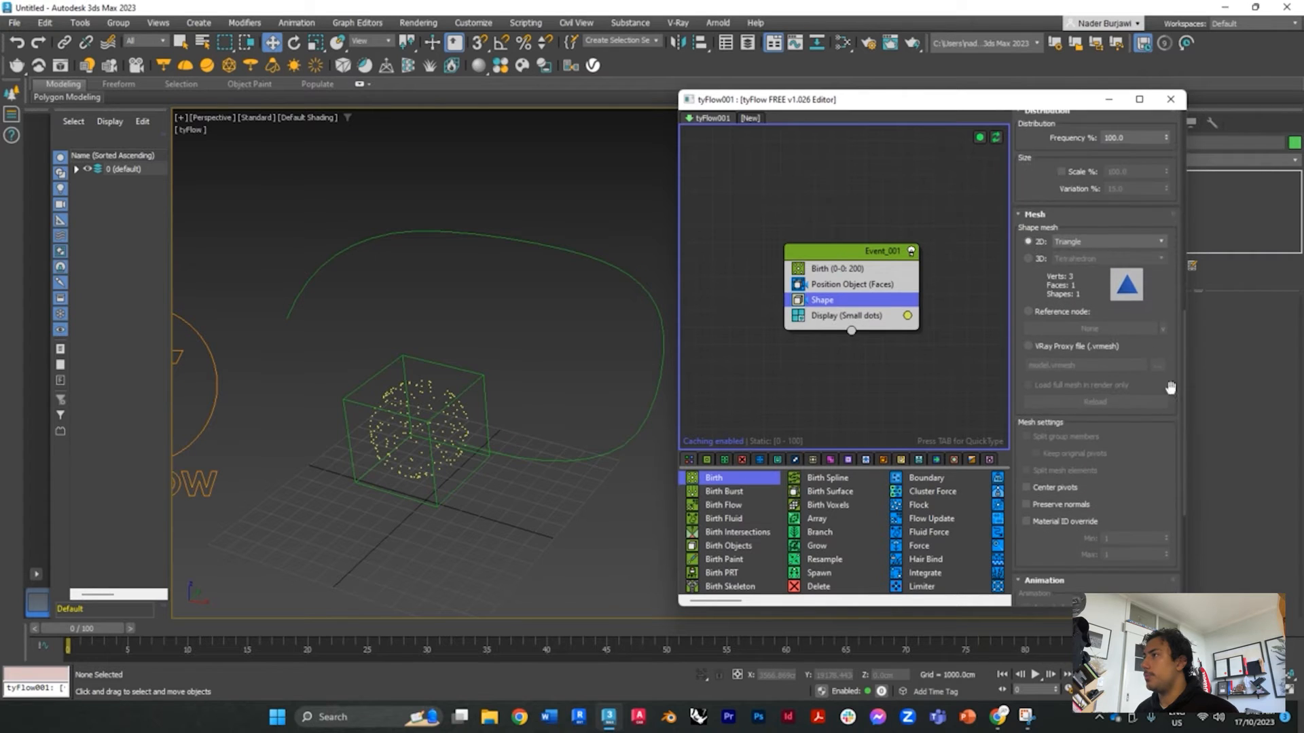
pyautogui.click(1028, 259)
pyautogui.click(1080, 258)
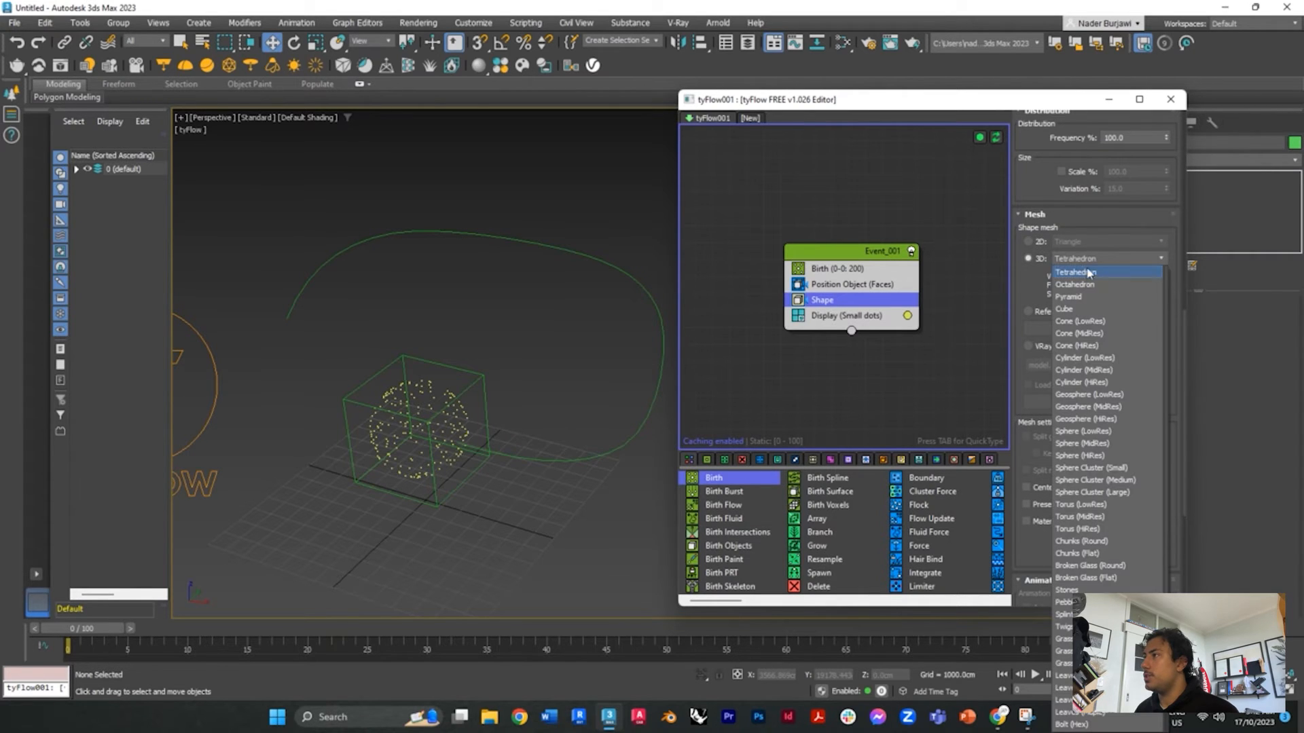
pyautogui.click(1102, 395)
pyautogui.click(1107, 259)
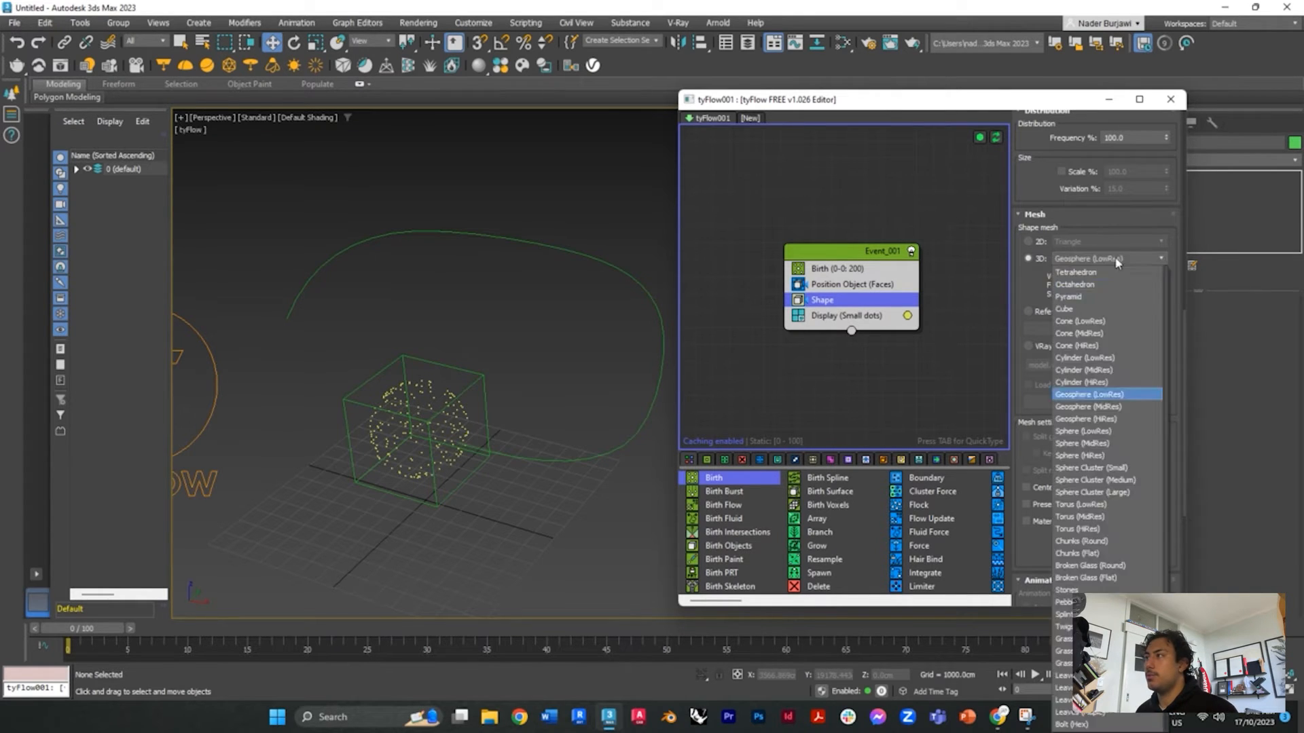
pyautogui.click(1101, 407)
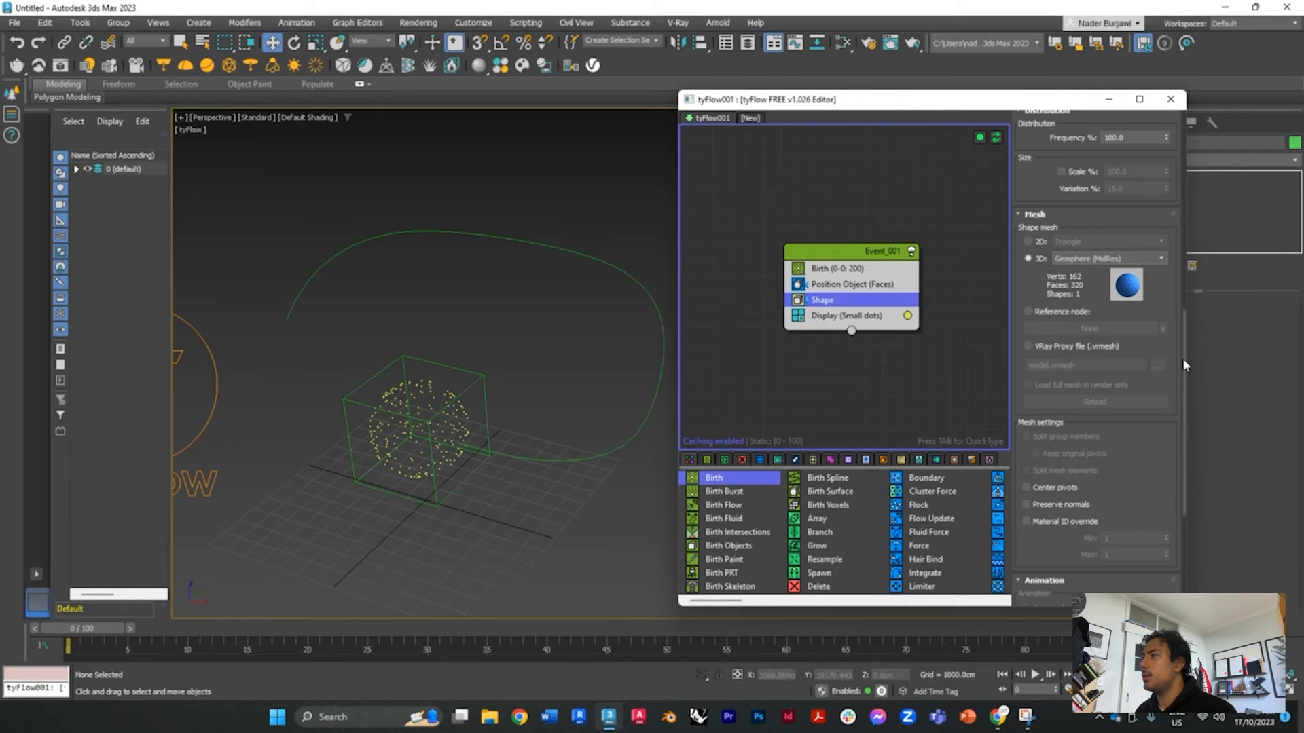
pyautogui.moveTo(1183, 357); pyautogui.dragTo(1182, 171)
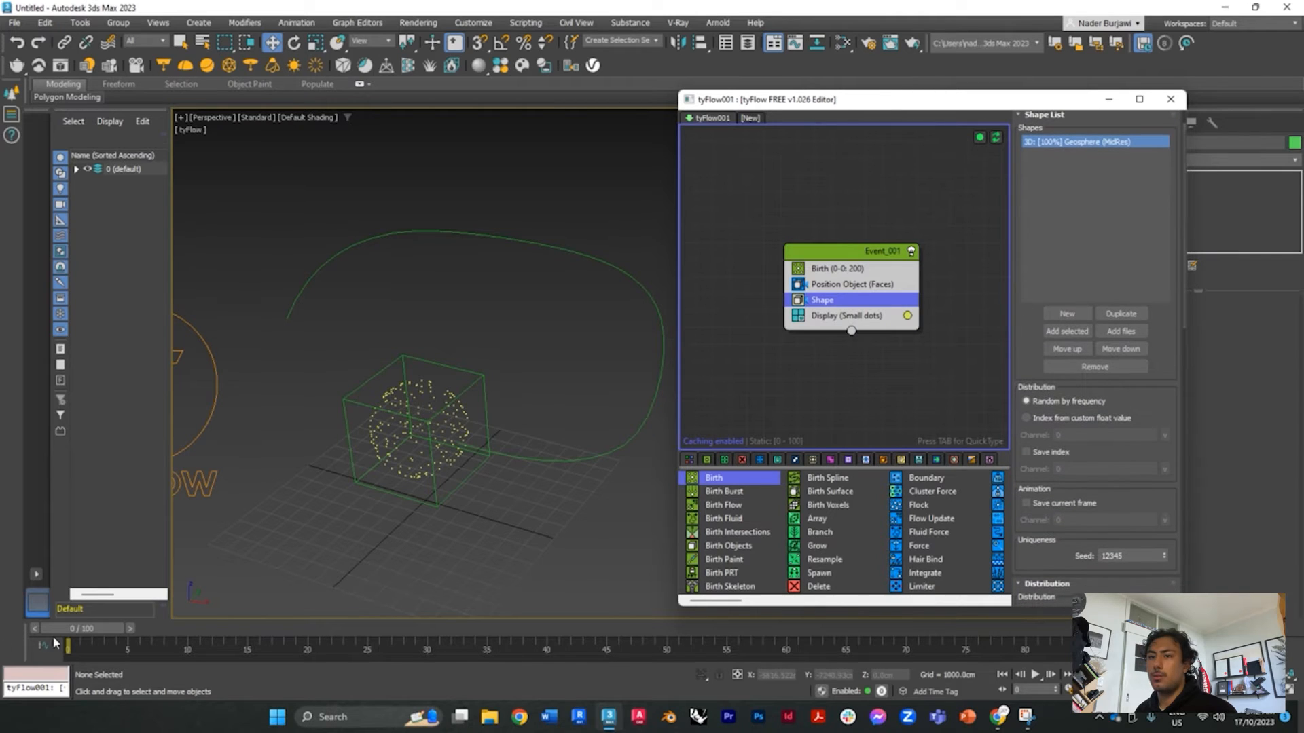
# Enable scaling for the geosphere shape and set its scale to 200%
pyautogui.moveTo(68, 639)
pyautogui.mouseDown()
pyautogui.moveTo(115, 636)
pyautogui.moveTo(66, 636)
pyautogui.mouseUp()
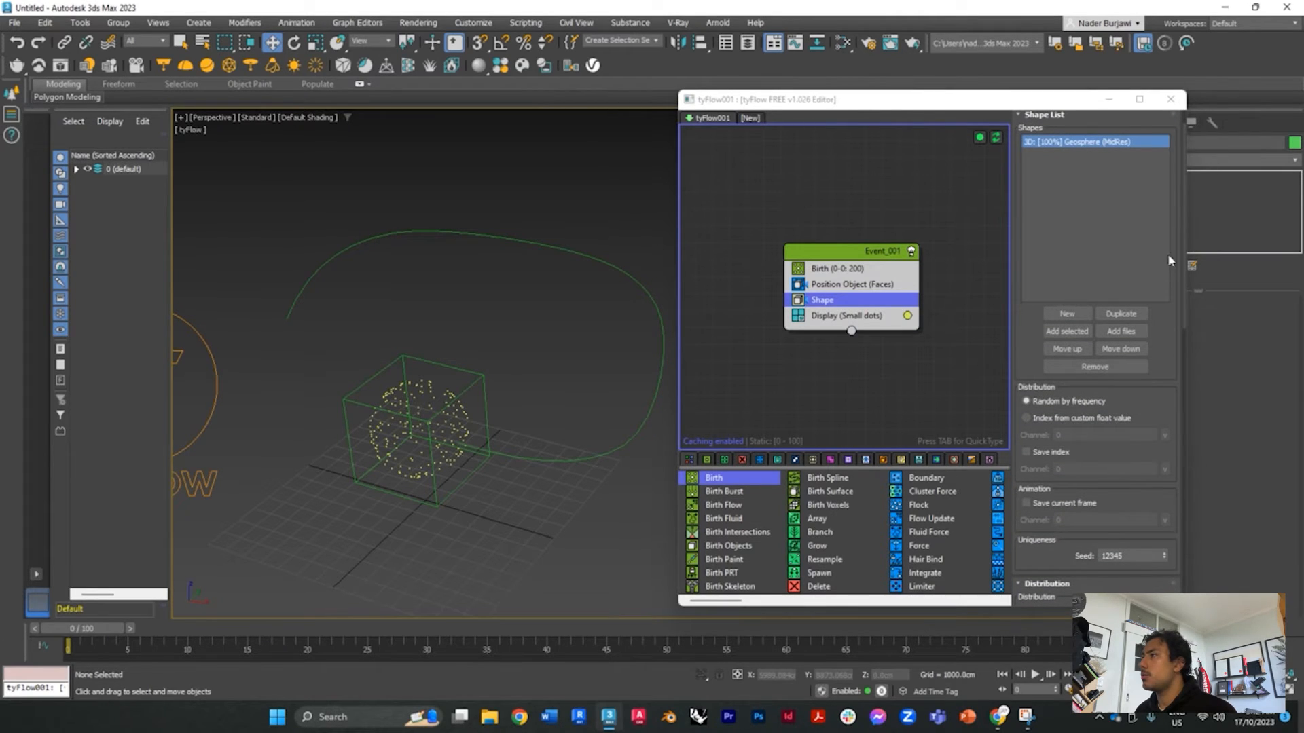
pyautogui.scroll(-5, 1165, 351)
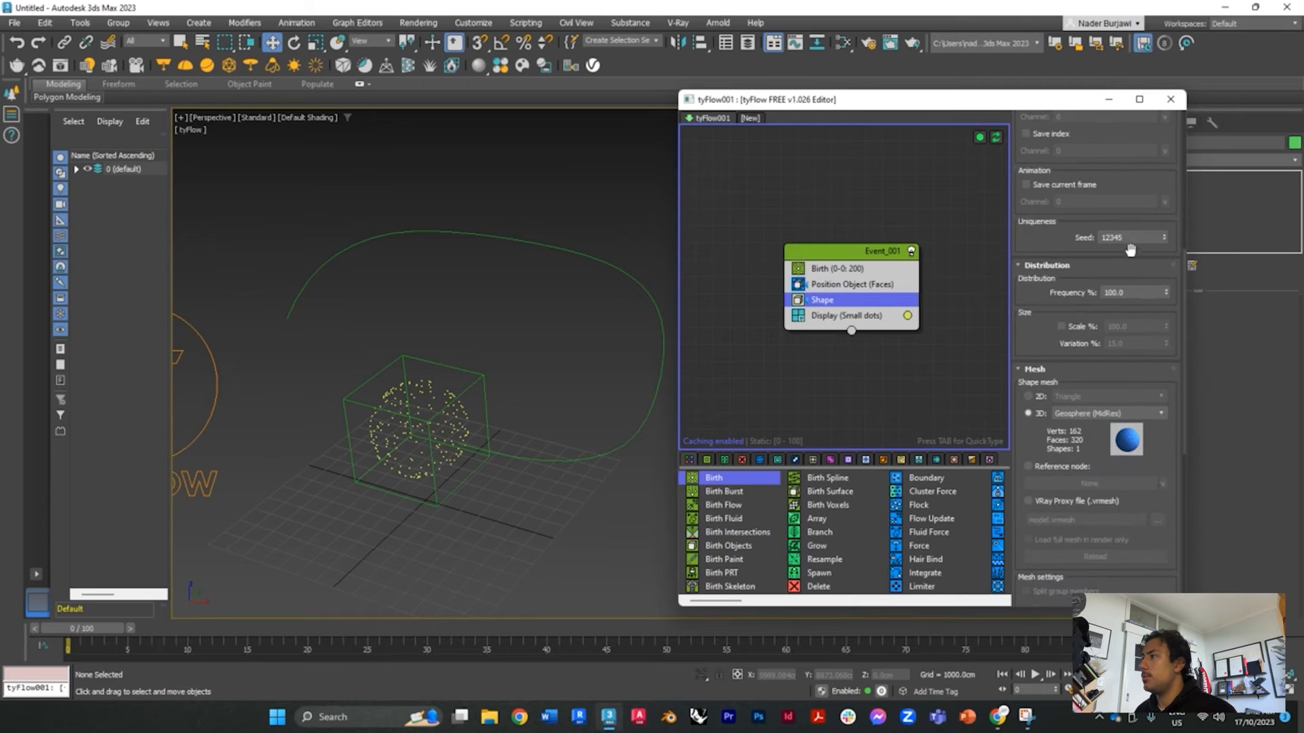
pyautogui.click(1061, 326)
pyautogui.doubleClick(1133, 327)
pyautogui.write('1')
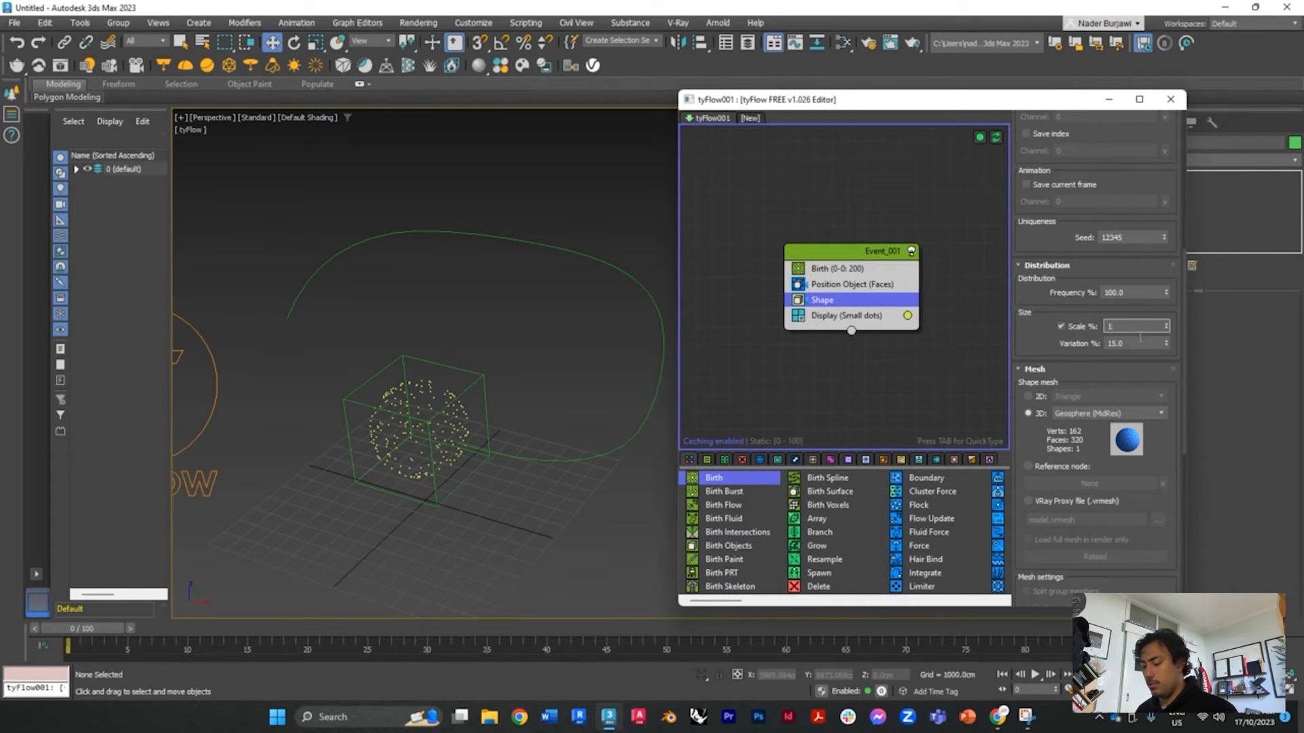
pyautogui.write('00')
pyautogui.press('Return')
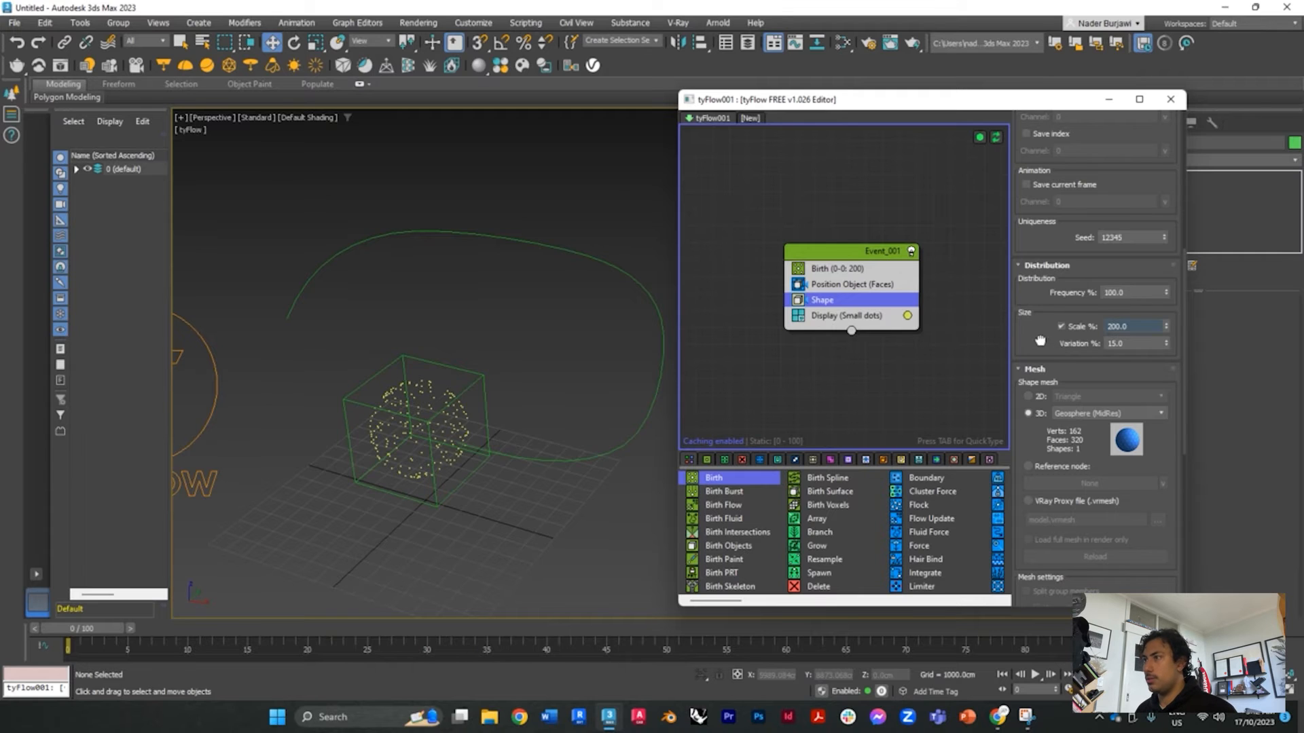
# Set the Display operator's mode to Geometry and check the particles on the timeline
pyautogui.click(881, 377)
pyautogui.click(861, 301)
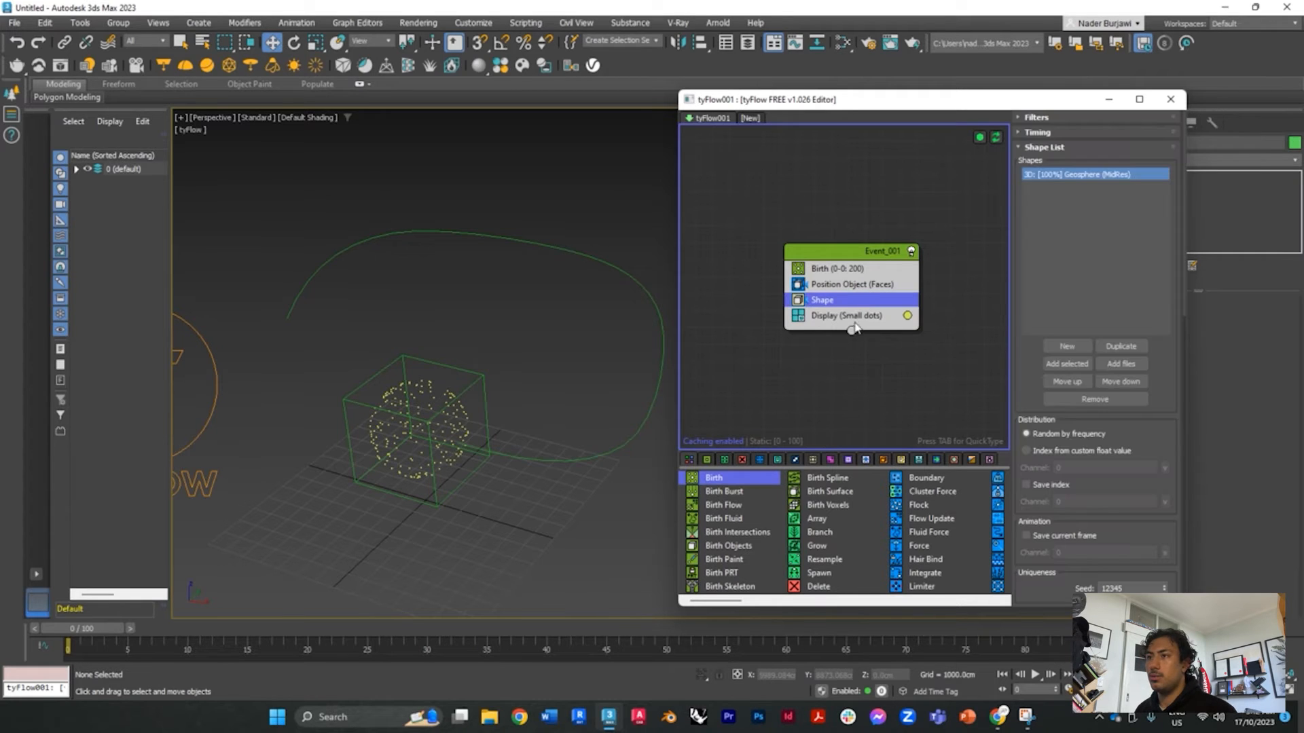
pyautogui.click(854, 322)
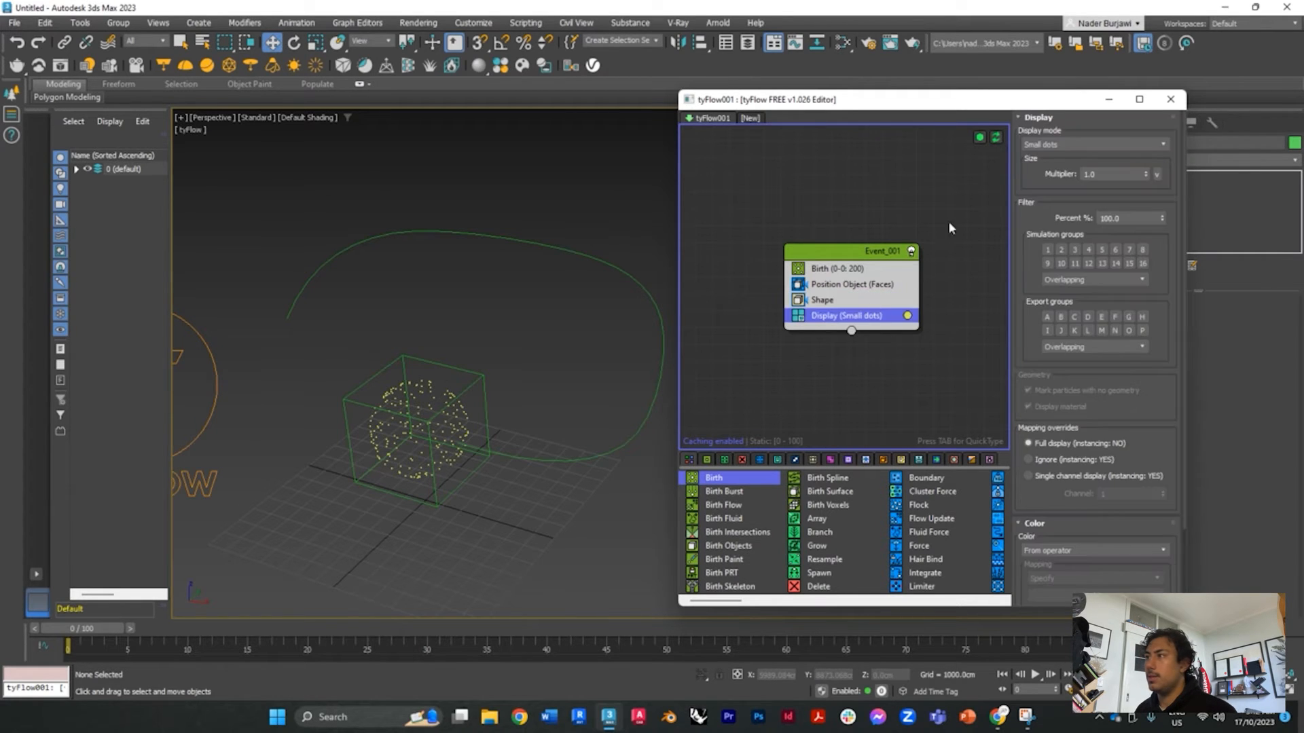
pyautogui.click(1063, 145)
pyautogui.click(1054, 234)
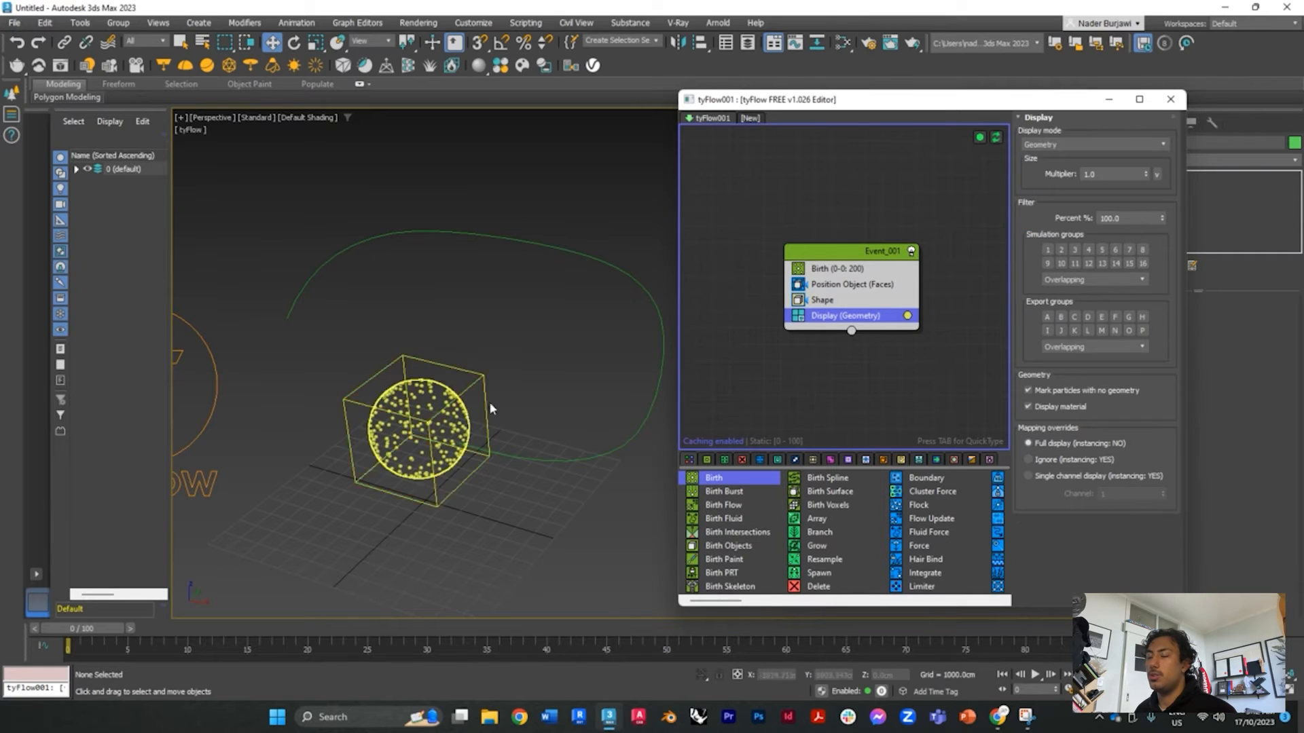
pyautogui.moveTo(109, 628); pyautogui.dragTo(55, 630)
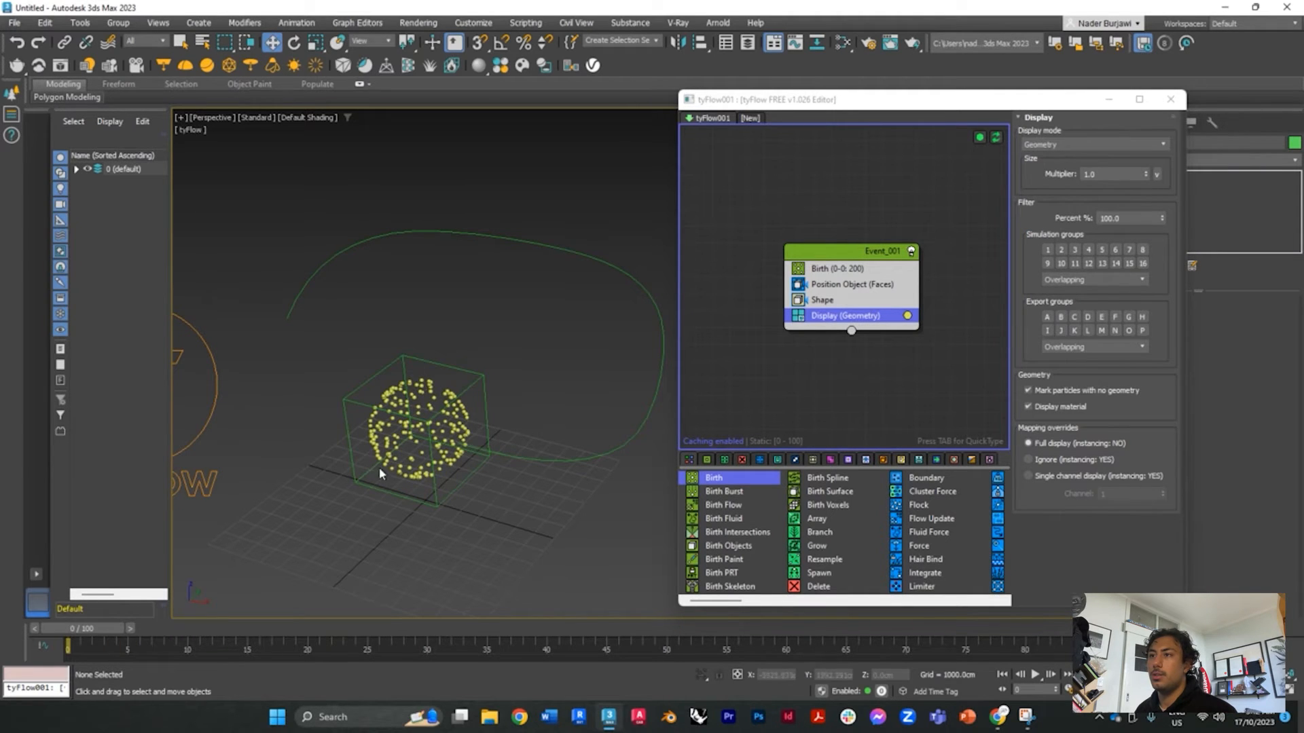
# Insert a Path Follow operator between Shape and Display, and assign the Line001 spline as its path object
pyautogui.click(839, 317)
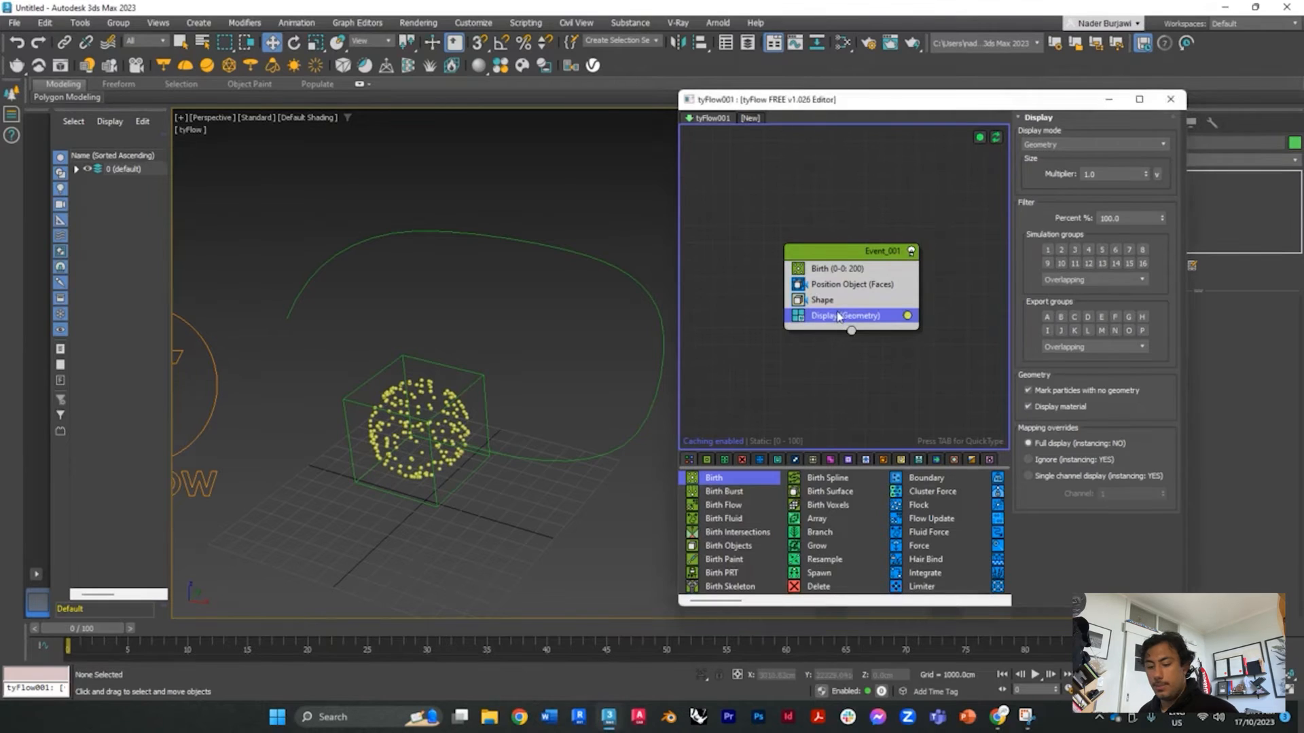
pyautogui.press('Tab')
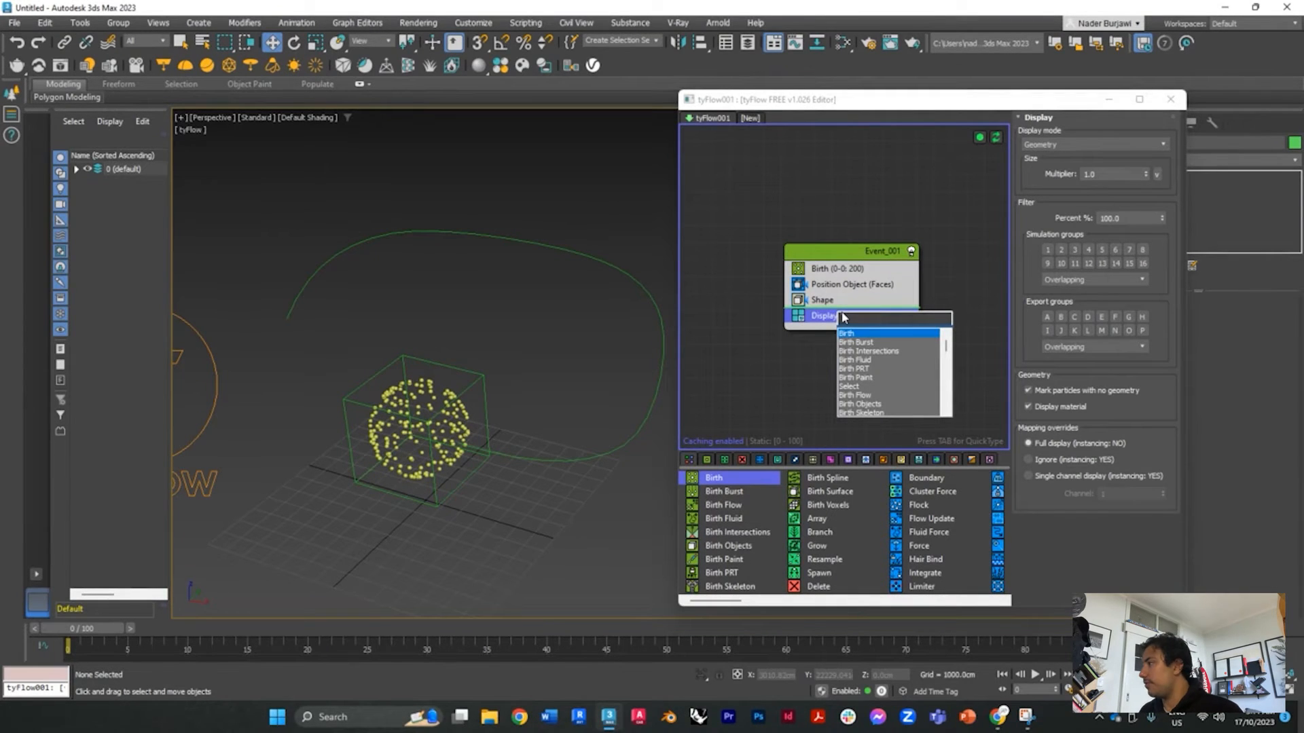
pyautogui.write('p')
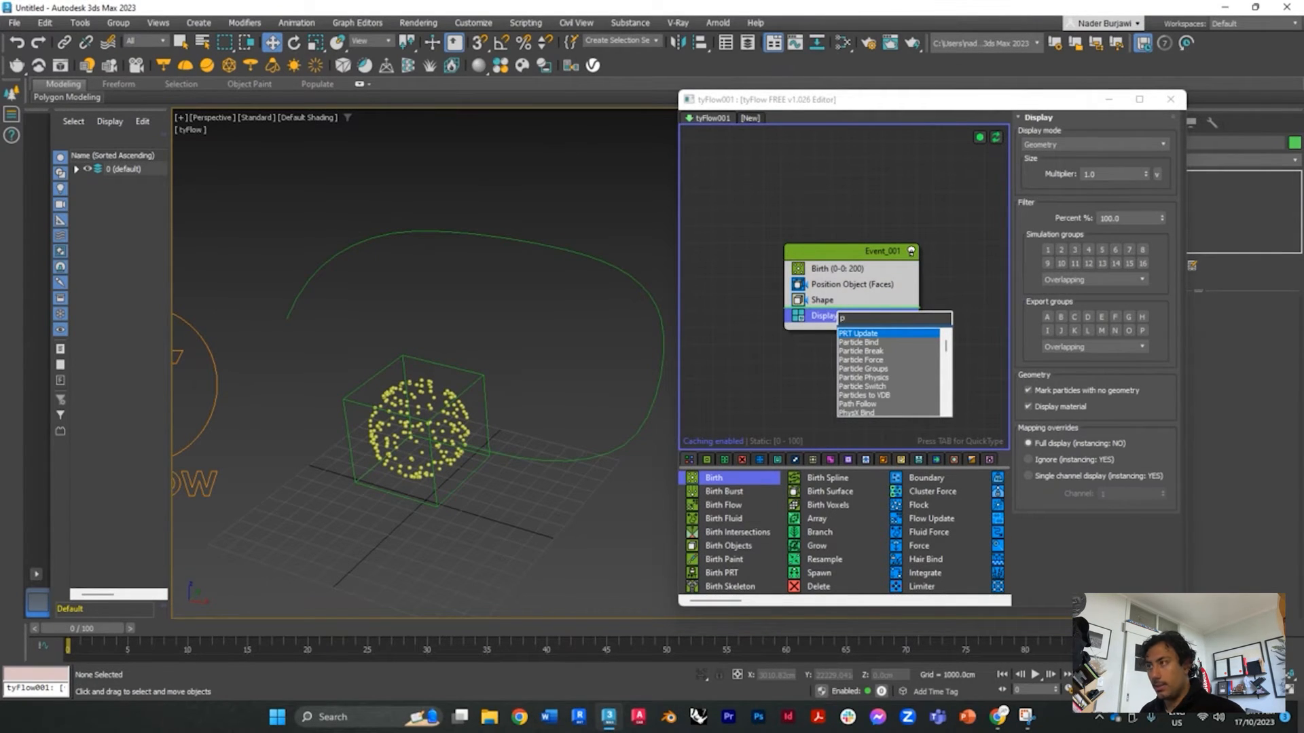
pyautogui.press('BackSpace')
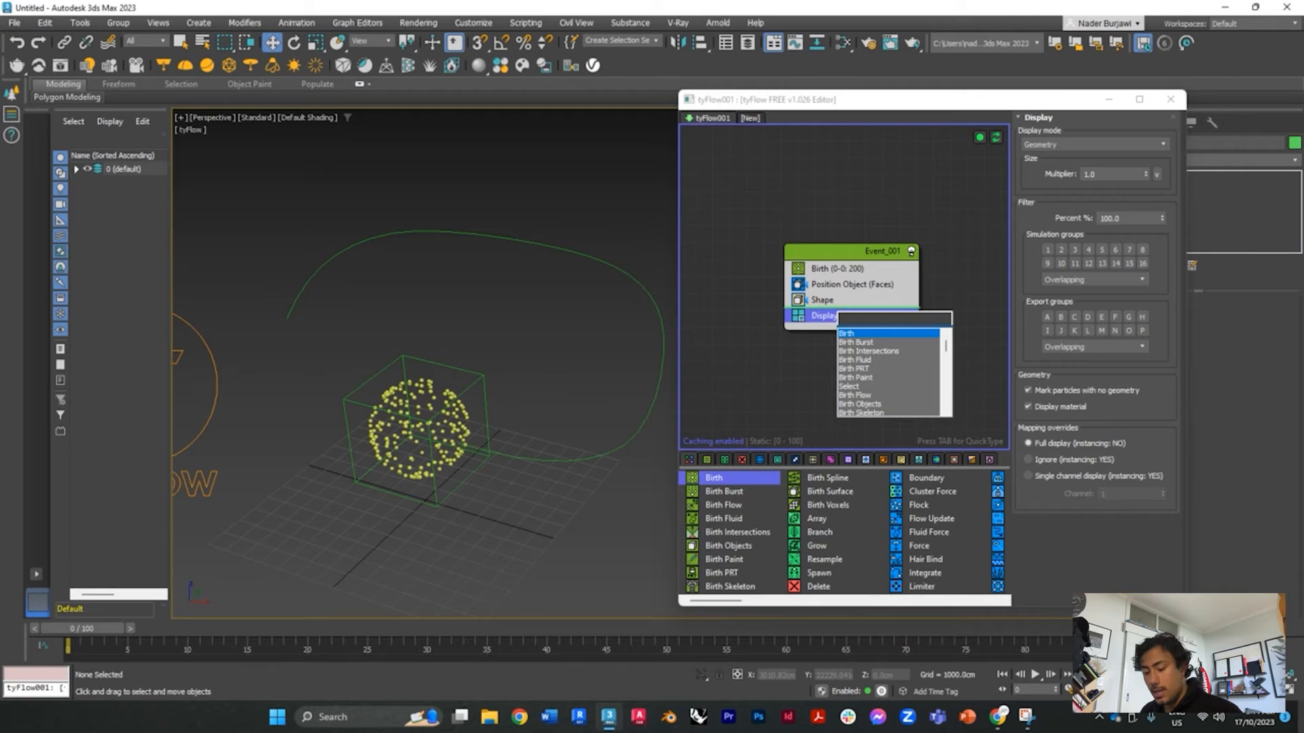
pyautogui.write('path')
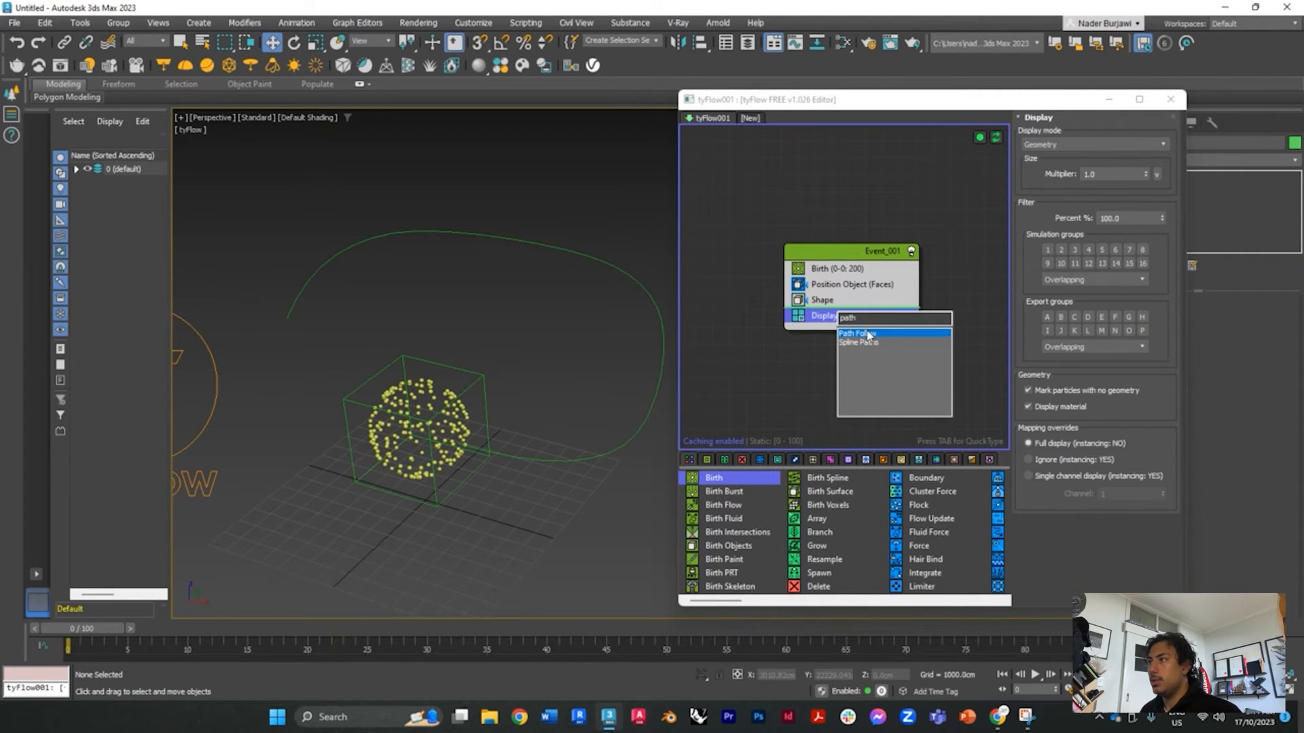
pyautogui.click(869, 334)
pyautogui.click(1068, 326)
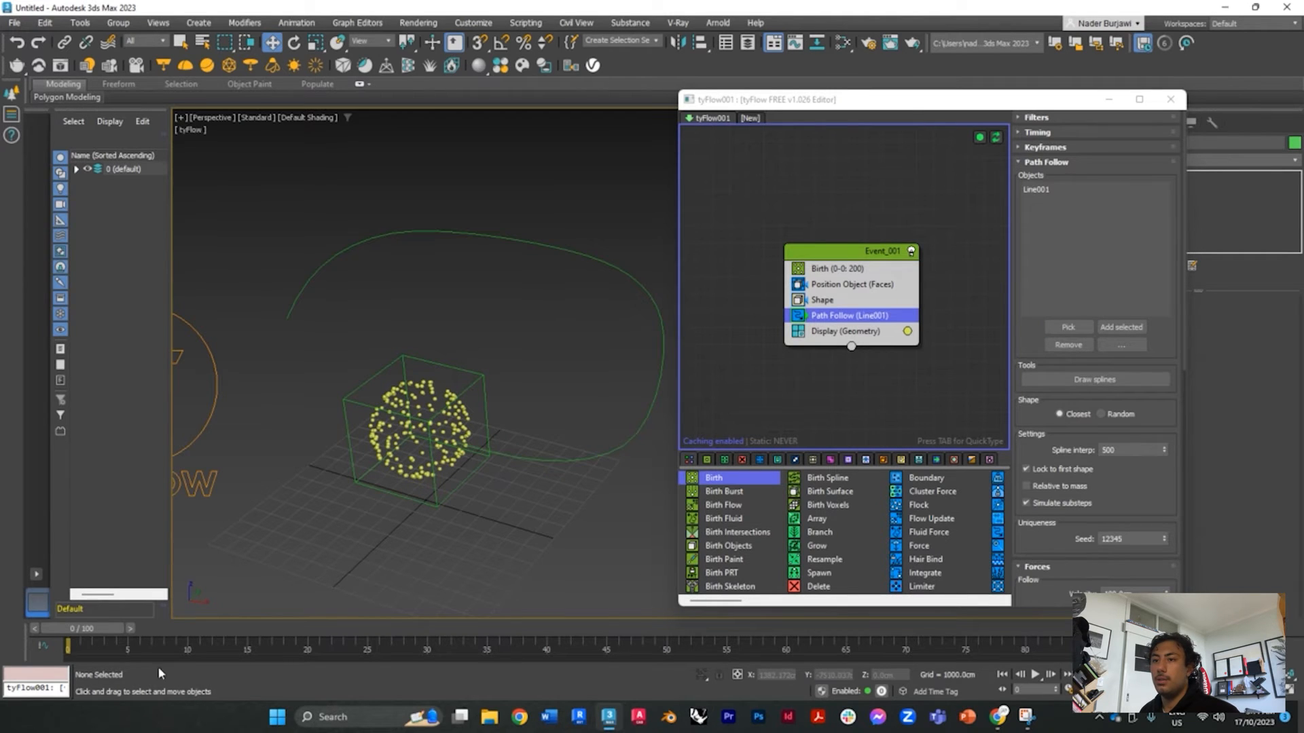
# Scrub through the early frames to check how the particles follow the path, and review the Path Follow settings
pyautogui.moveTo(94, 628); pyautogui.dragTo(231, 627)
pyautogui.scroll(-3, 386, 377)
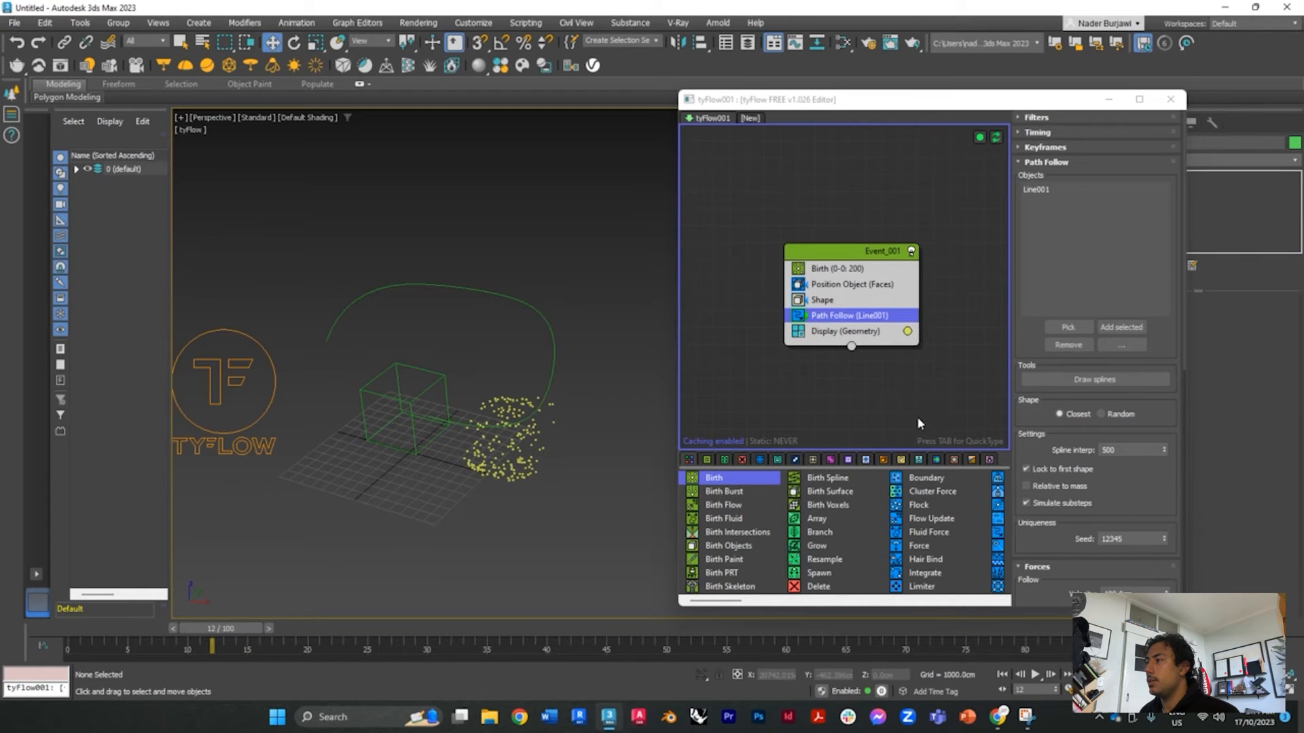
pyautogui.scroll(-1, 1117, 478)
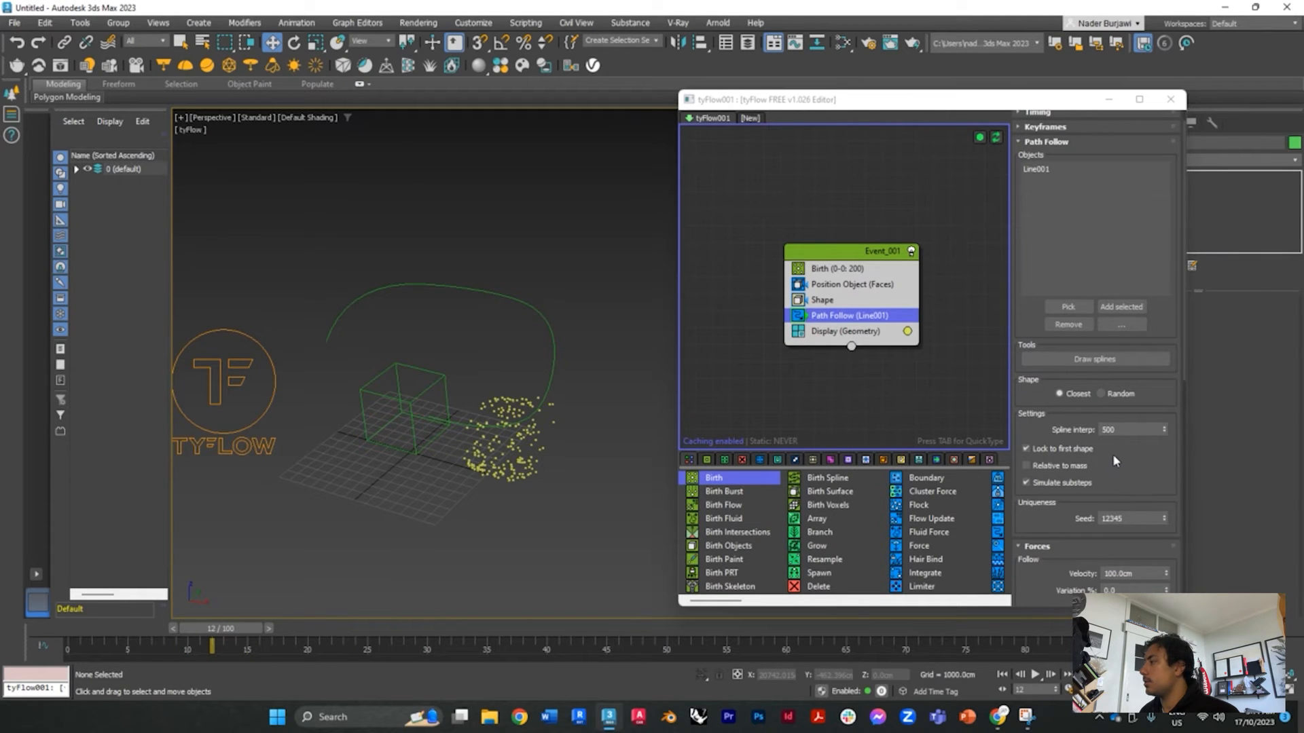
pyautogui.scroll(-1, 1113, 454)
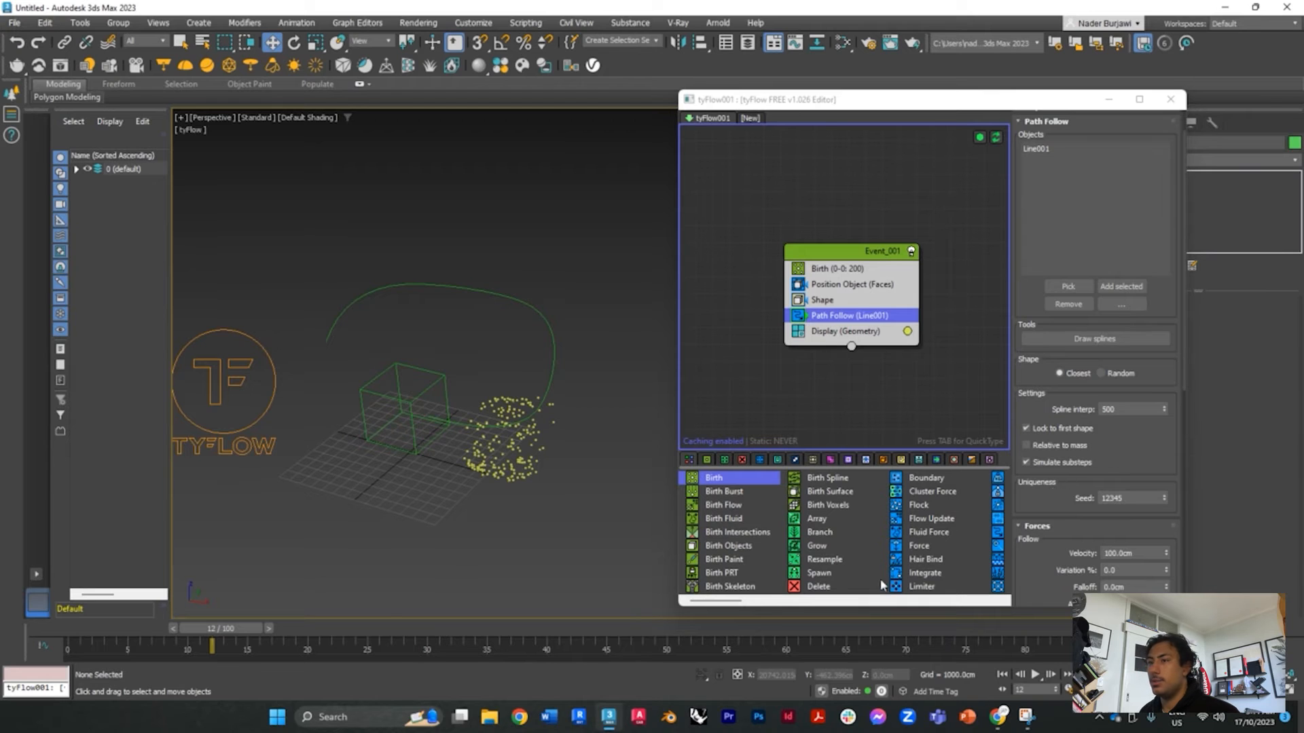
pyautogui.moveTo(208, 625)
pyautogui.mouseDown()
pyautogui.moveTo(306, 628)
pyautogui.moveTo(228, 636)
pyautogui.moveTo(315, 629)
pyautogui.moveTo(140, 632)
pyautogui.moveTo(336, 629)
pyautogui.moveTo(194, 627)
pyautogui.mouseUp()
# Insert a Slow operator between Path Follow and Display in the event
pyautogui.click(834, 321)
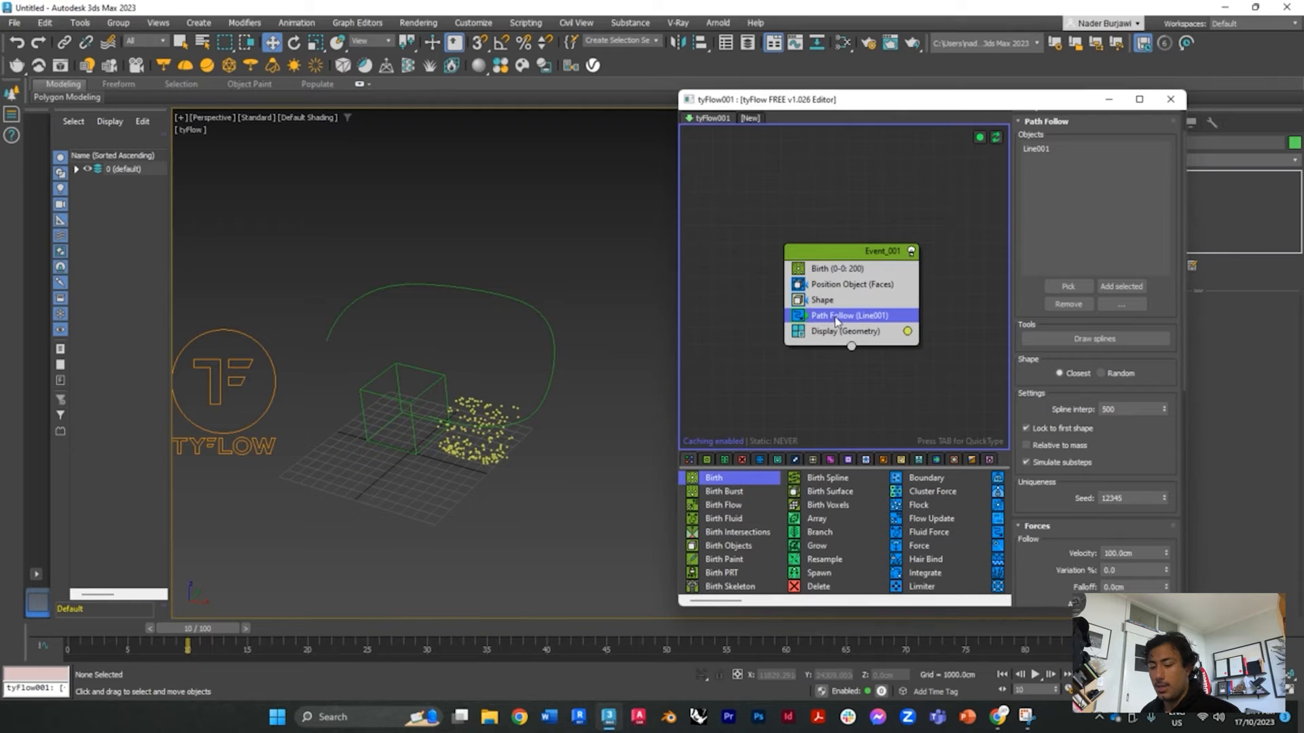
pyautogui.press('Tab')
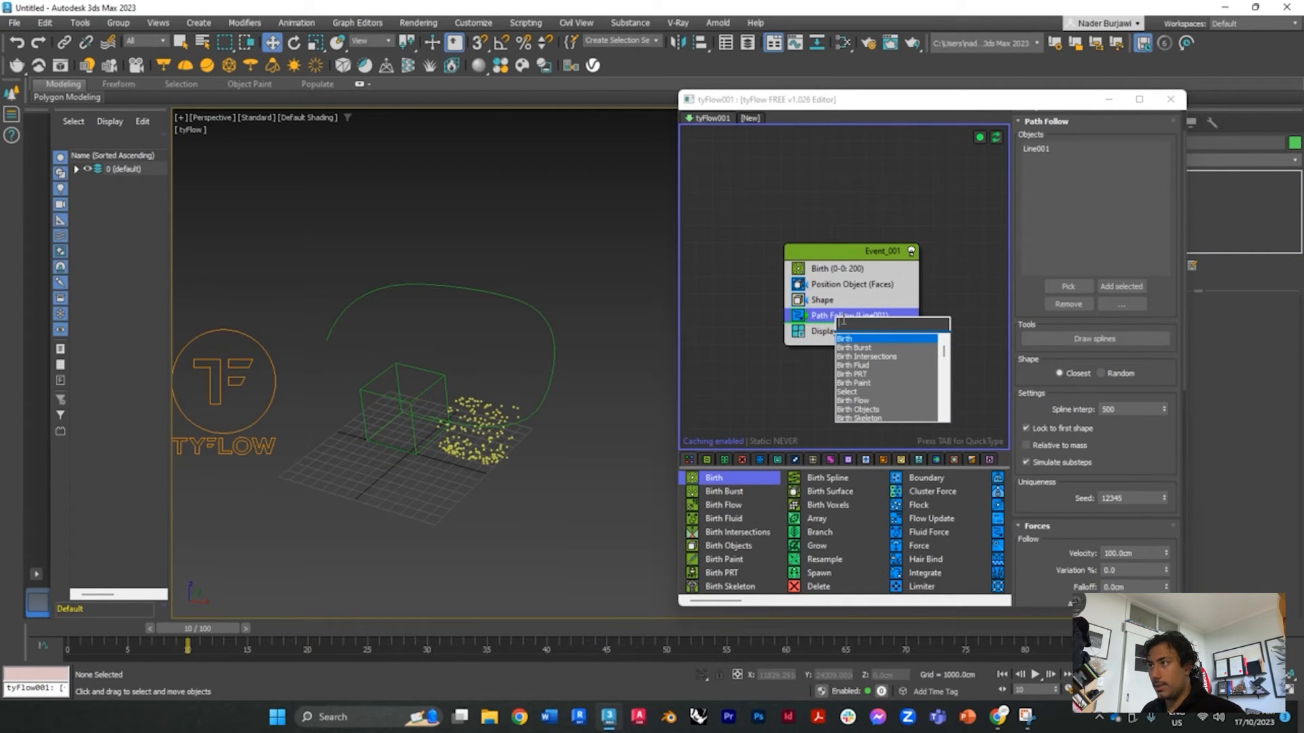
pyautogui.write('slo')
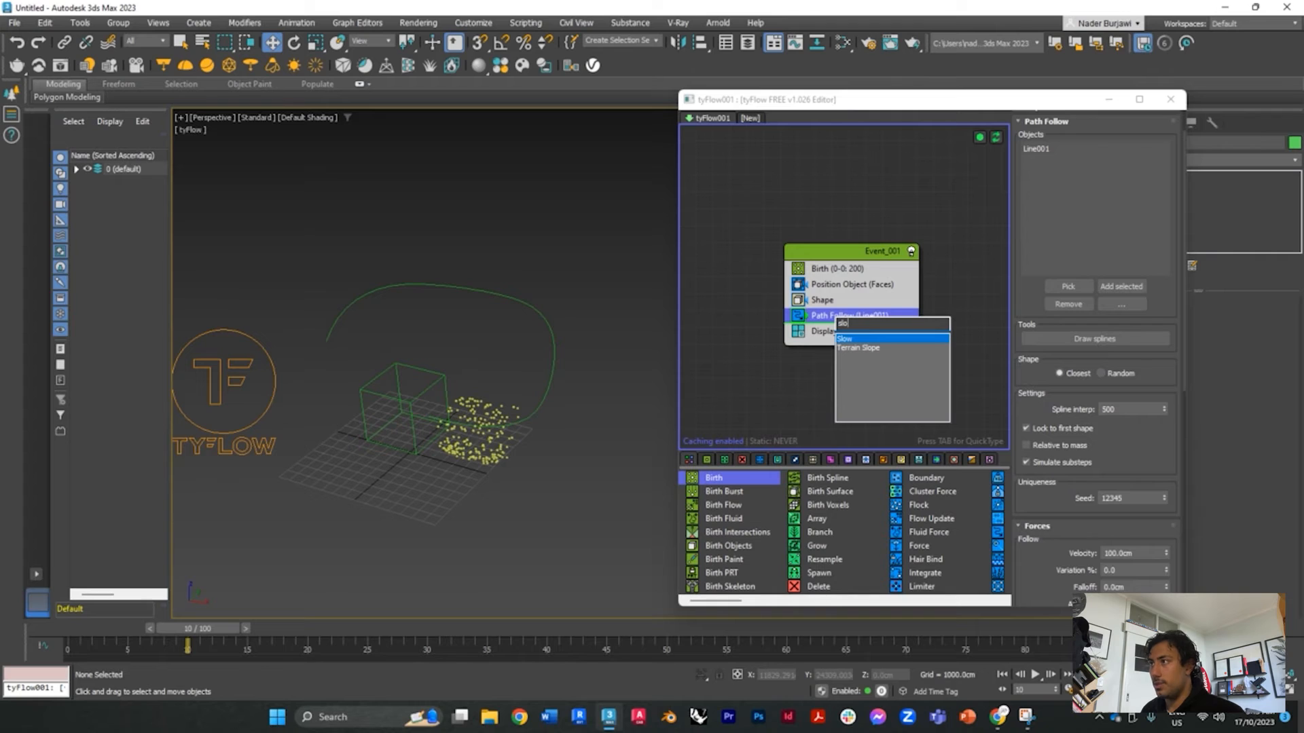
pyautogui.click(845, 341)
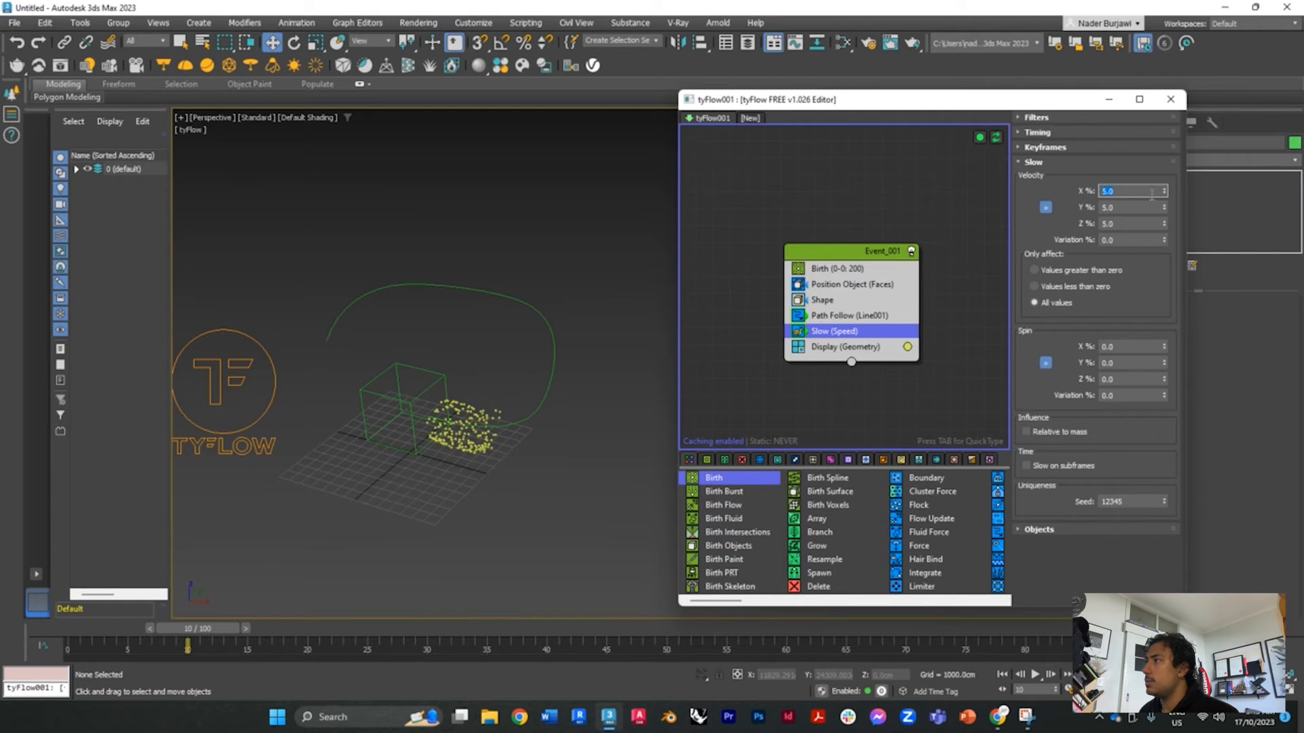
# Raise the Slow operator's X, Y and Z velocity to 10.68% and check the particle motion up to frame 40
pyautogui.moveTo(1166, 192); pyautogui.dragTo(1157, 176)
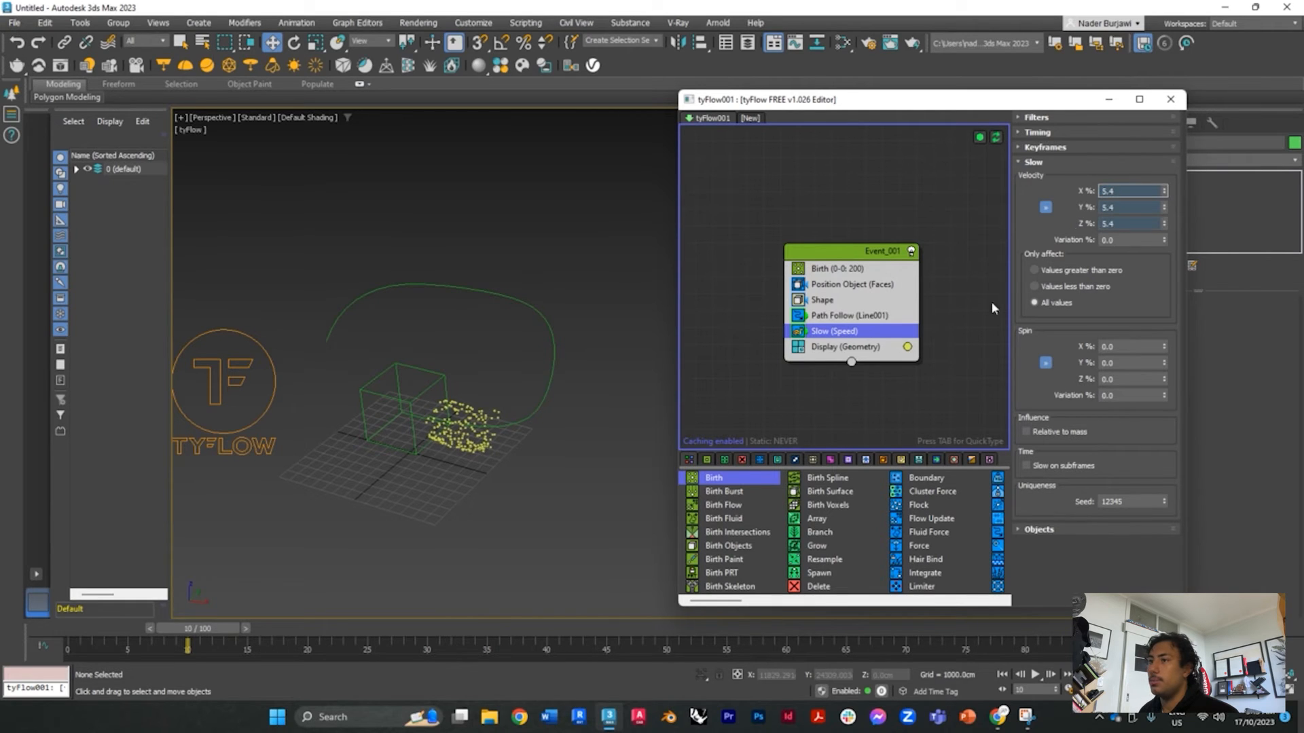
pyautogui.moveTo(194, 633); pyautogui.dragTo(358, 636)
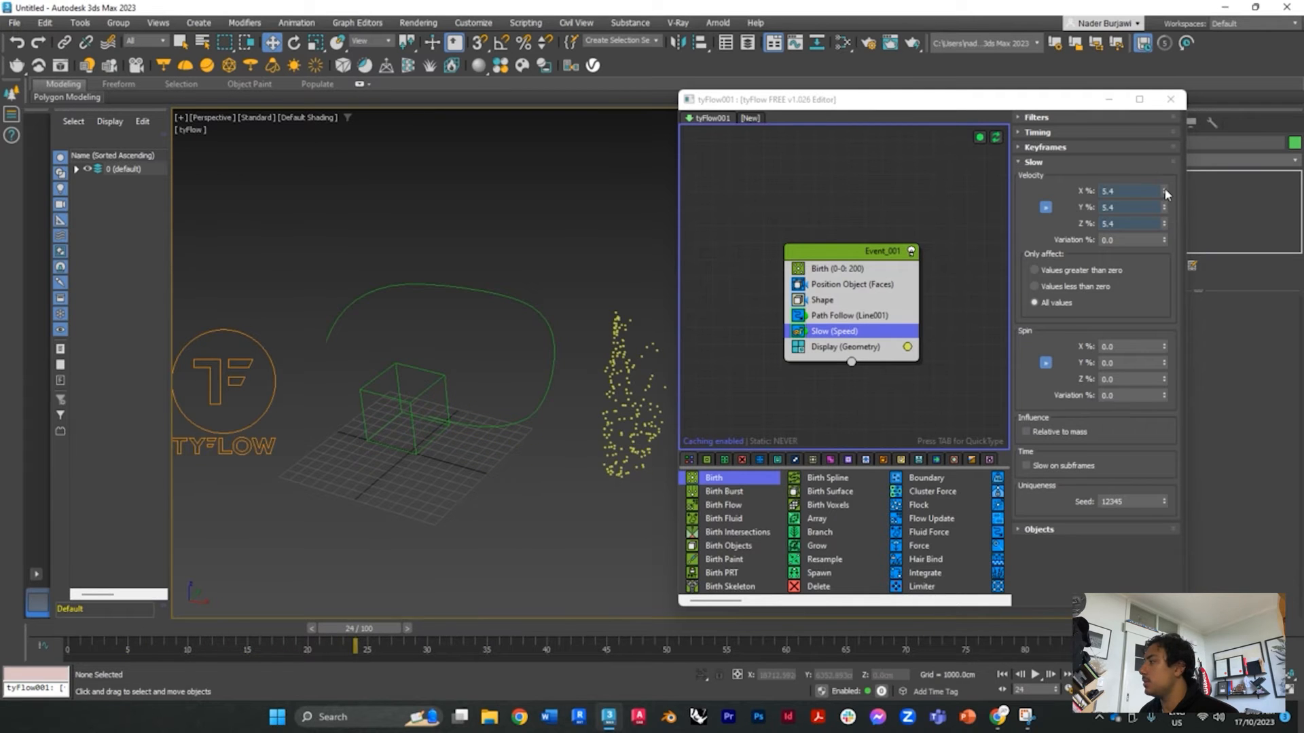
pyautogui.moveTo(1166, 192); pyautogui.dragTo(1136, 17)
pyautogui.moveTo(353, 628); pyautogui.dragTo(546, 549)
# Set Path Follow's attraction velocity to 102.7 cm and its follow velocity to 61.0 cm, checking the motion up to frame 47
pyautogui.click(855, 317)
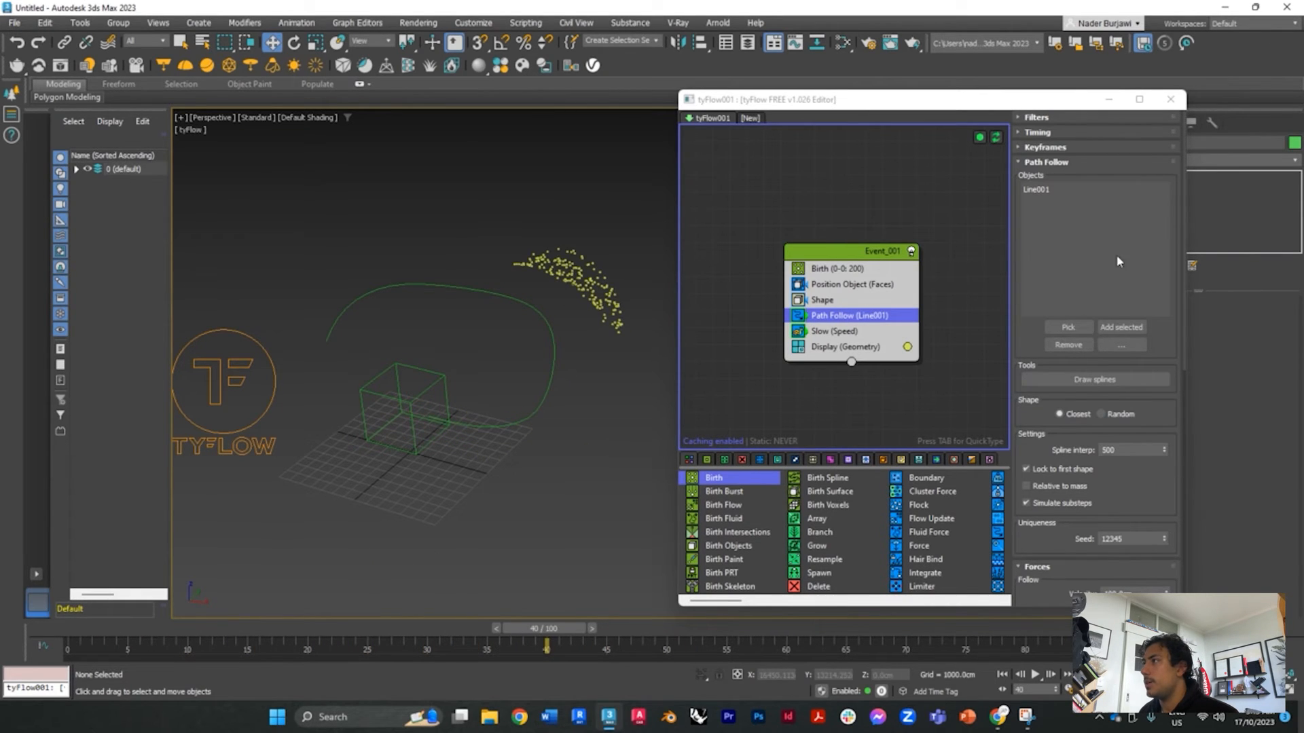
pyautogui.moveTo(1183, 295); pyautogui.dragTo(1163, 371)
pyautogui.scroll(-3, 1165, 405)
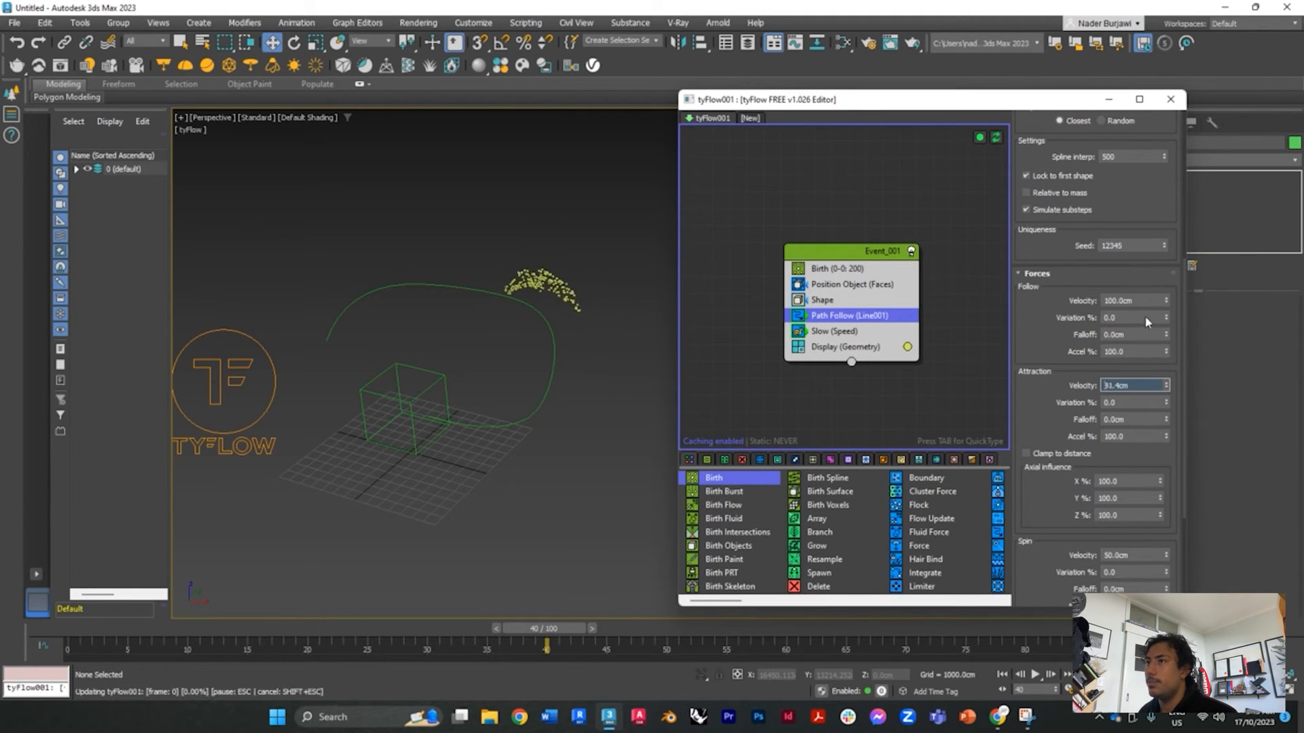
pyautogui.moveTo(1122, 258); pyautogui.dragTo(1107, 222)
pyautogui.moveTo(1138, 262); pyautogui.dragTo(1188, 372)
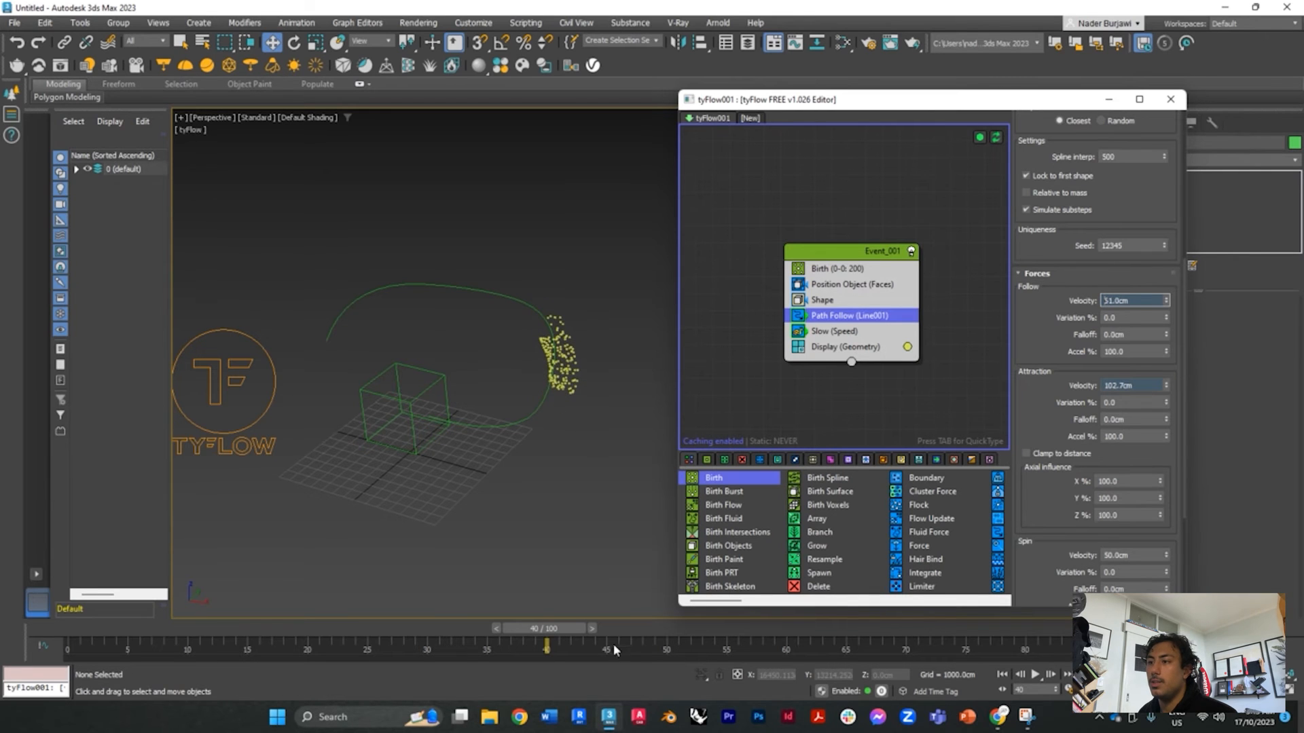
pyautogui.moveTo(540, 630); pyautogui.dragTo(630, 621)
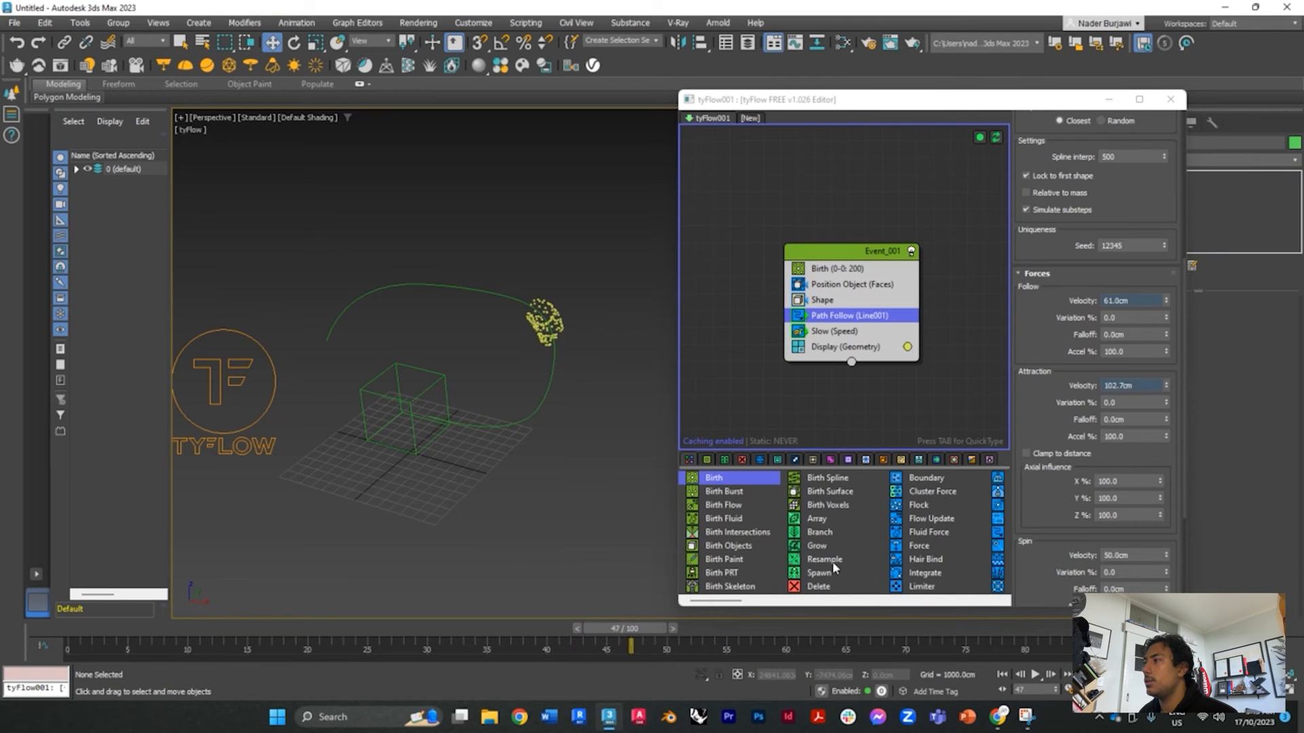
# Set Path Follow's attraction axial influence to X 72%, Y 78.5% and Z 55%, and scrub back to frame 9
pyautogui.scroll(-4, 1070, 417)
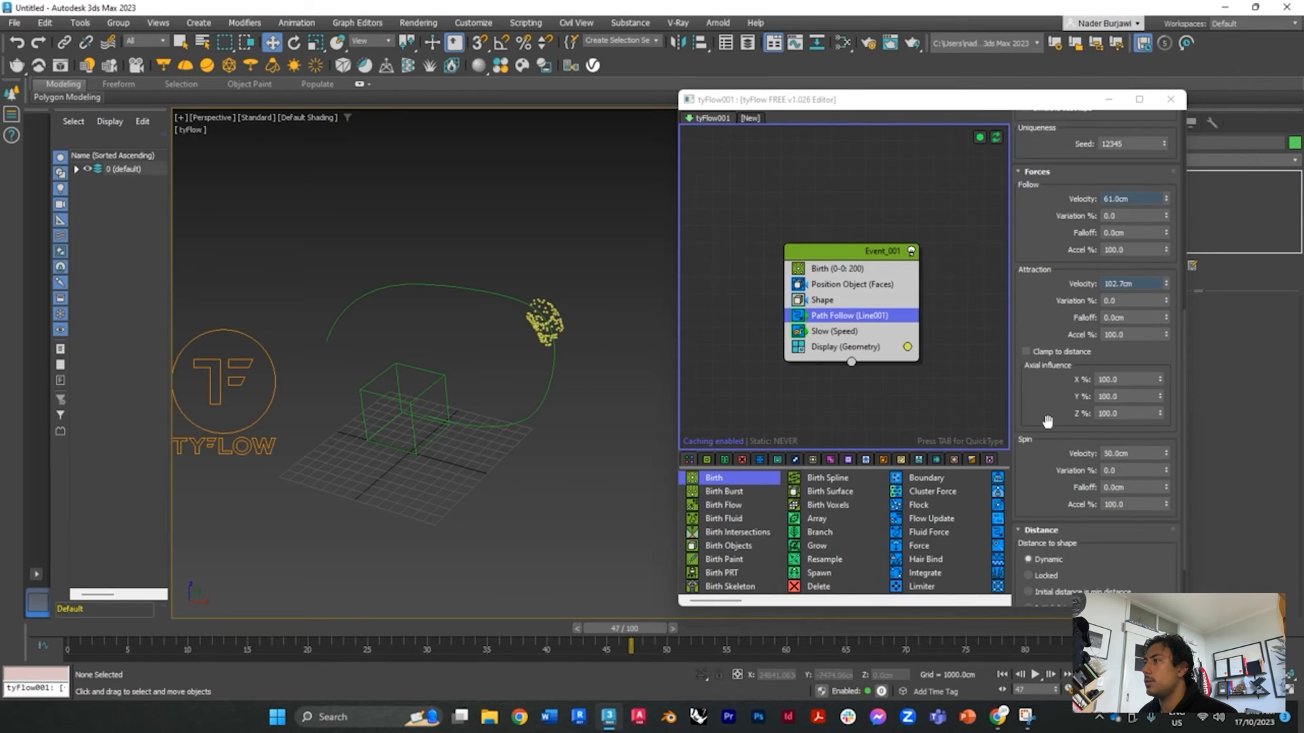
pyautogui.scroll(-1, 1049, 415)
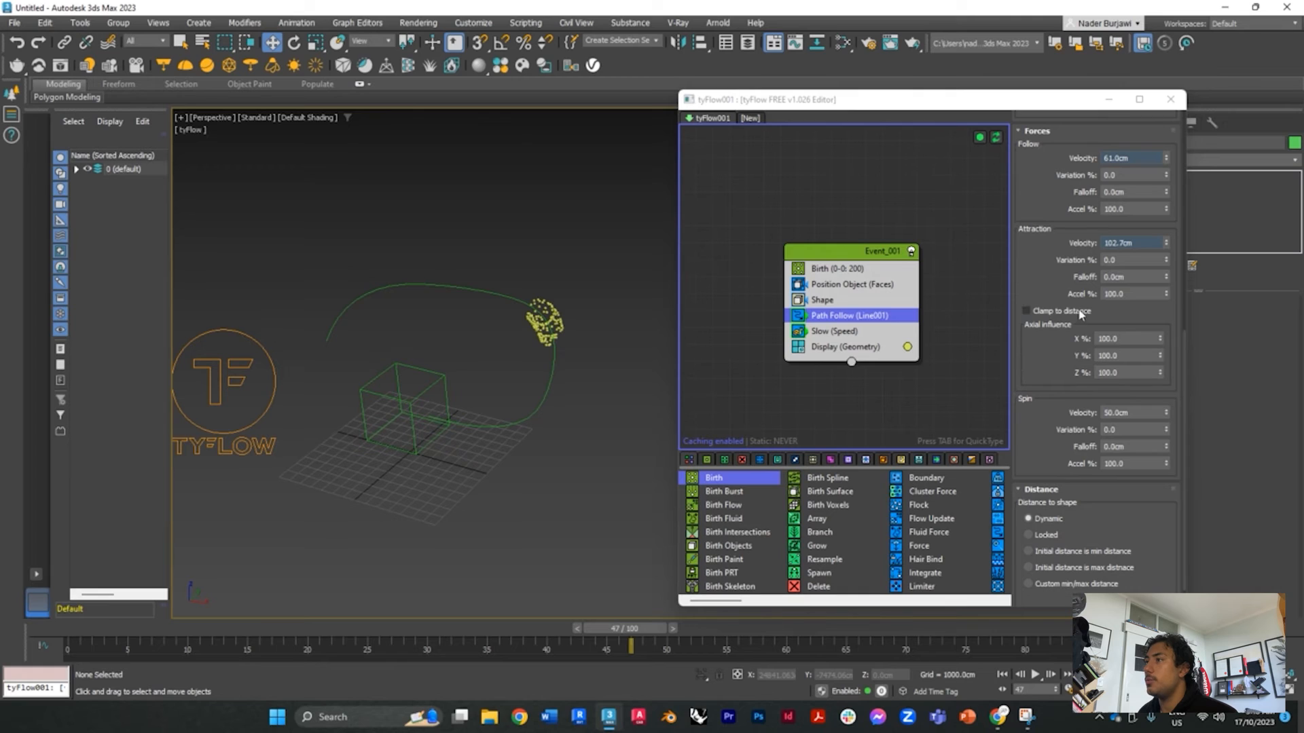
pyautogui.click(1160, 338)
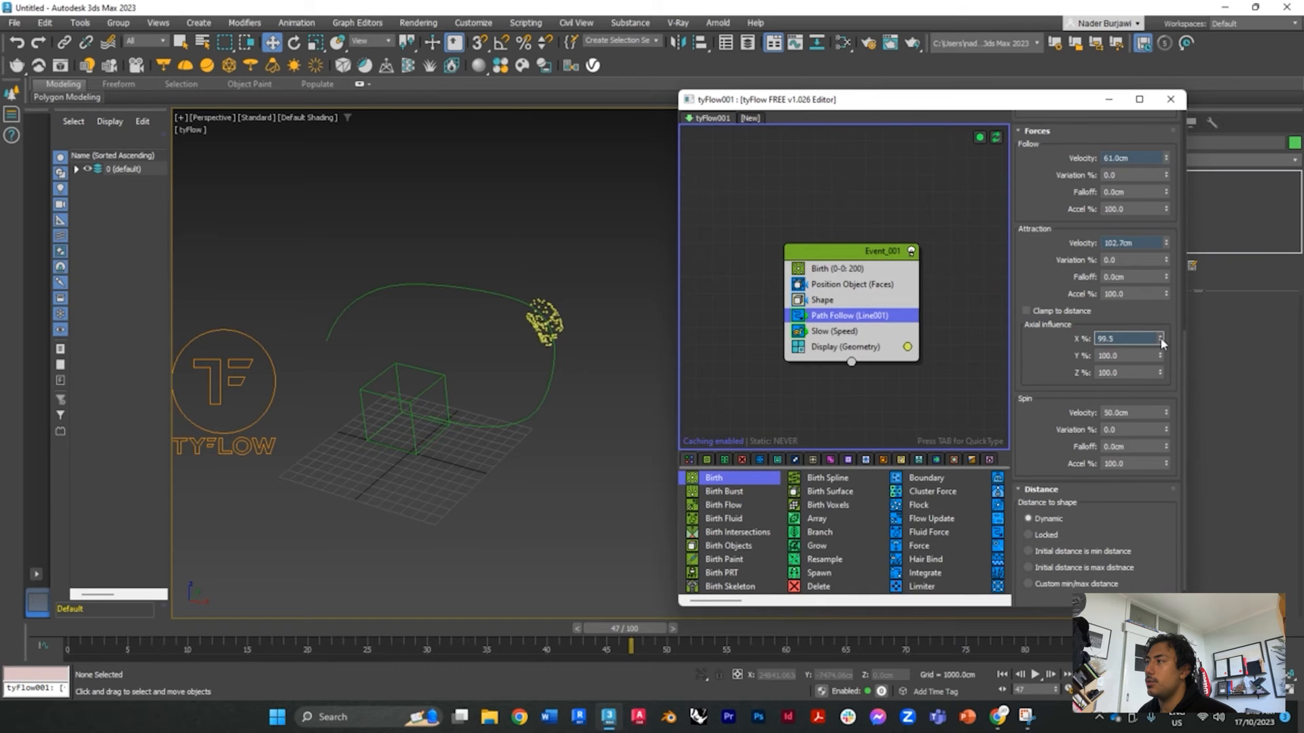
pyautogui.moveTo(623, 641); pyautogui.dragTo(391, 641)
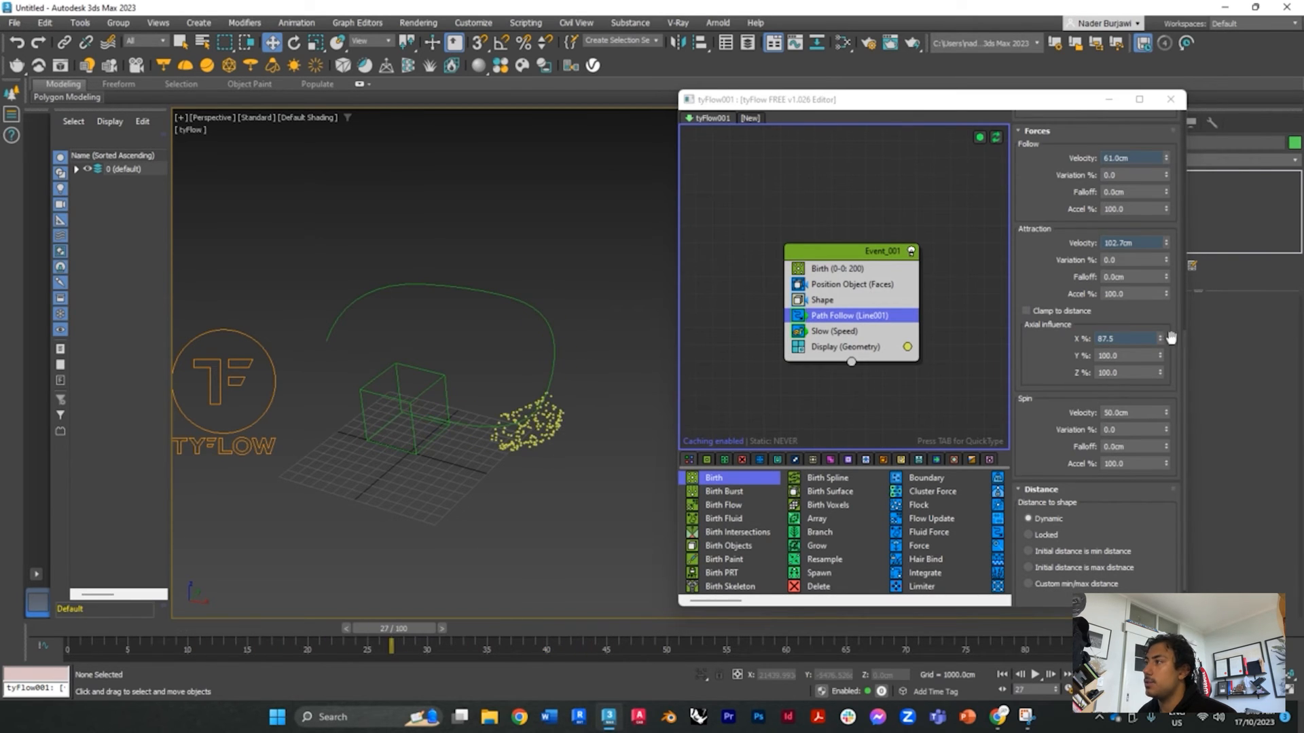
pyautogui.moveTo(1161, 337); pyautogui.dragTo(1199, 419)
pyautogui.moveTo(1161, 356); pyautogui.dragTo(1176, 490)
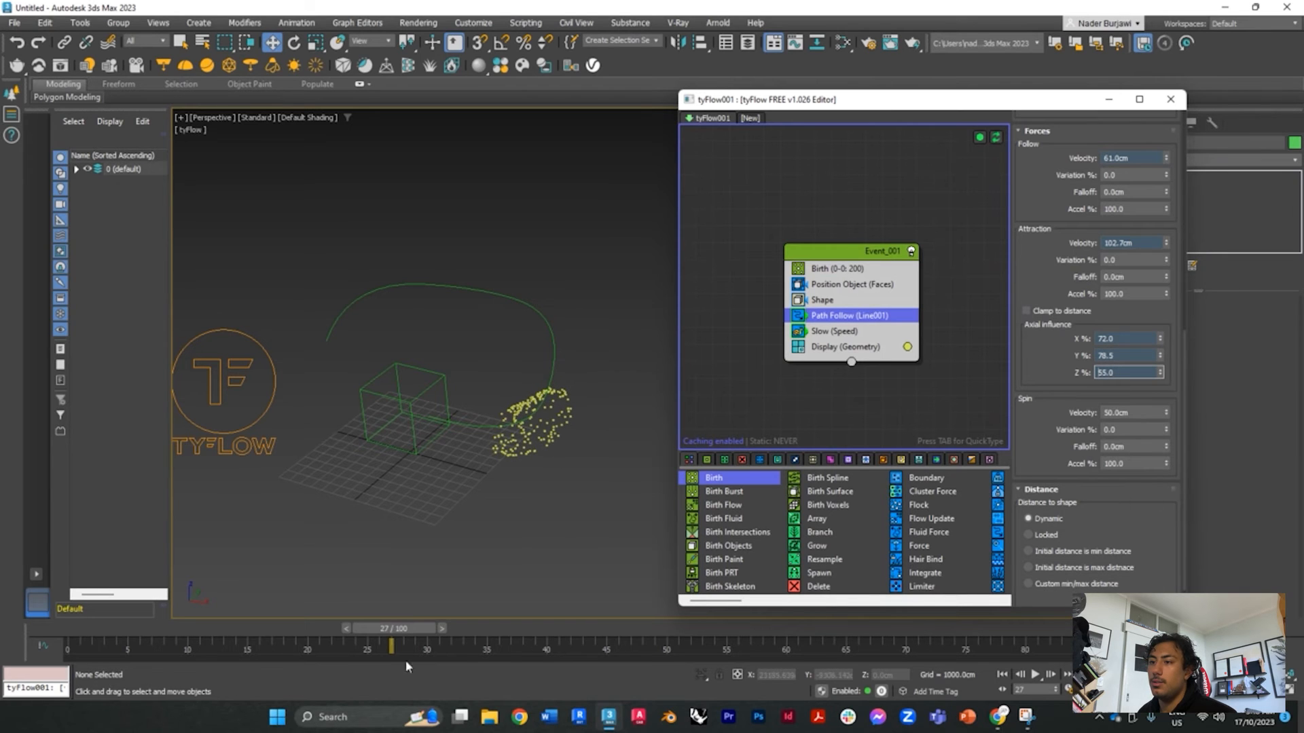
pyautogui.moveTo(397, 631); pyautogui.dragTo(169, 597)
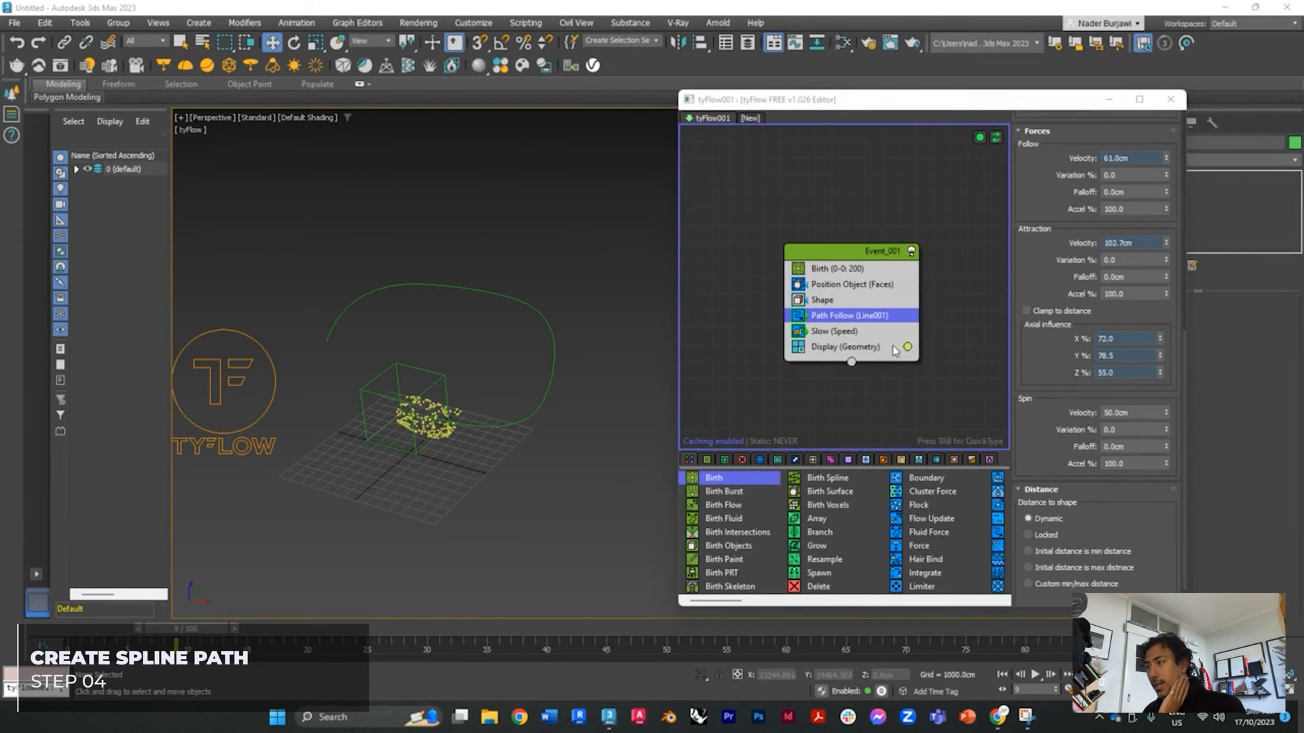
# Insert a Spline Paths operator between Slow and Display in the event
pyautogui.click(857, 331)
pyautogui.moveTo(745, 600); pyautogui.dragTo(912, 600)
pyautogui.moveTo(837, 491)
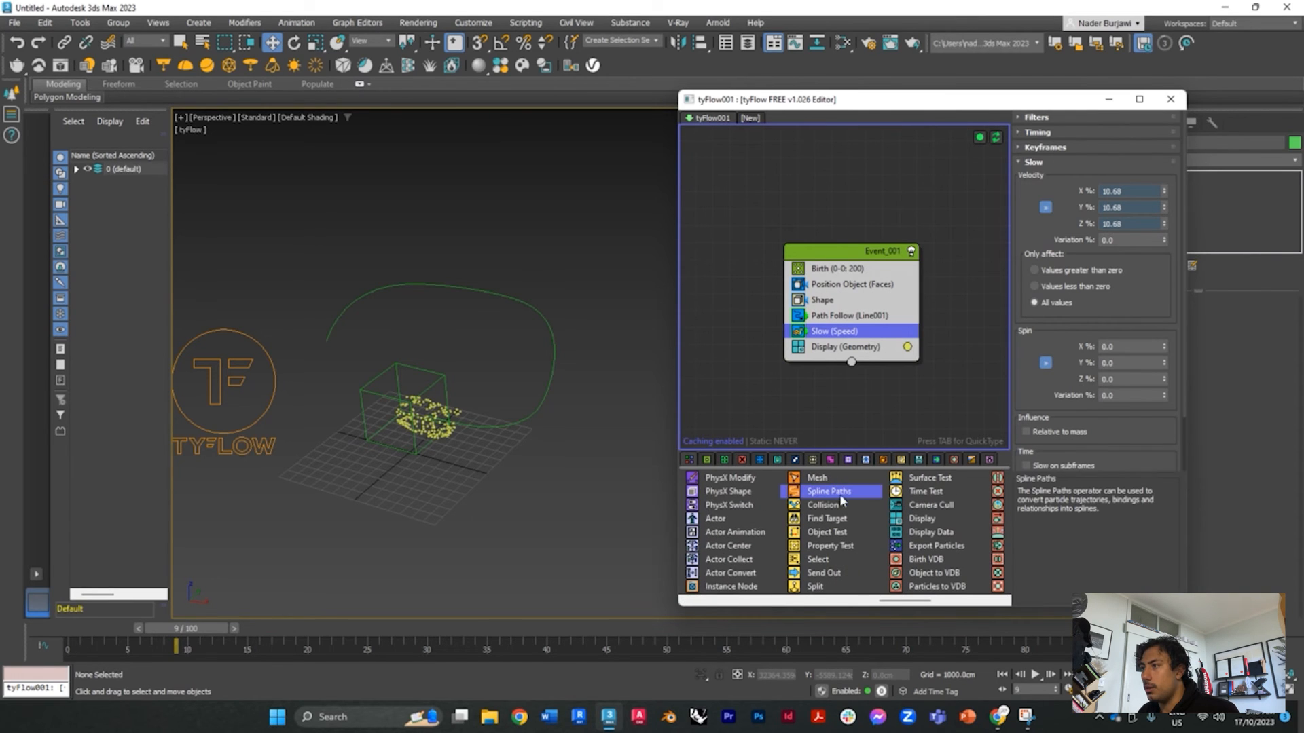
pyautogui.moveTo(837, 499); pyautogui.dragTo(838, 346)
pyautogui.click(838, 346)
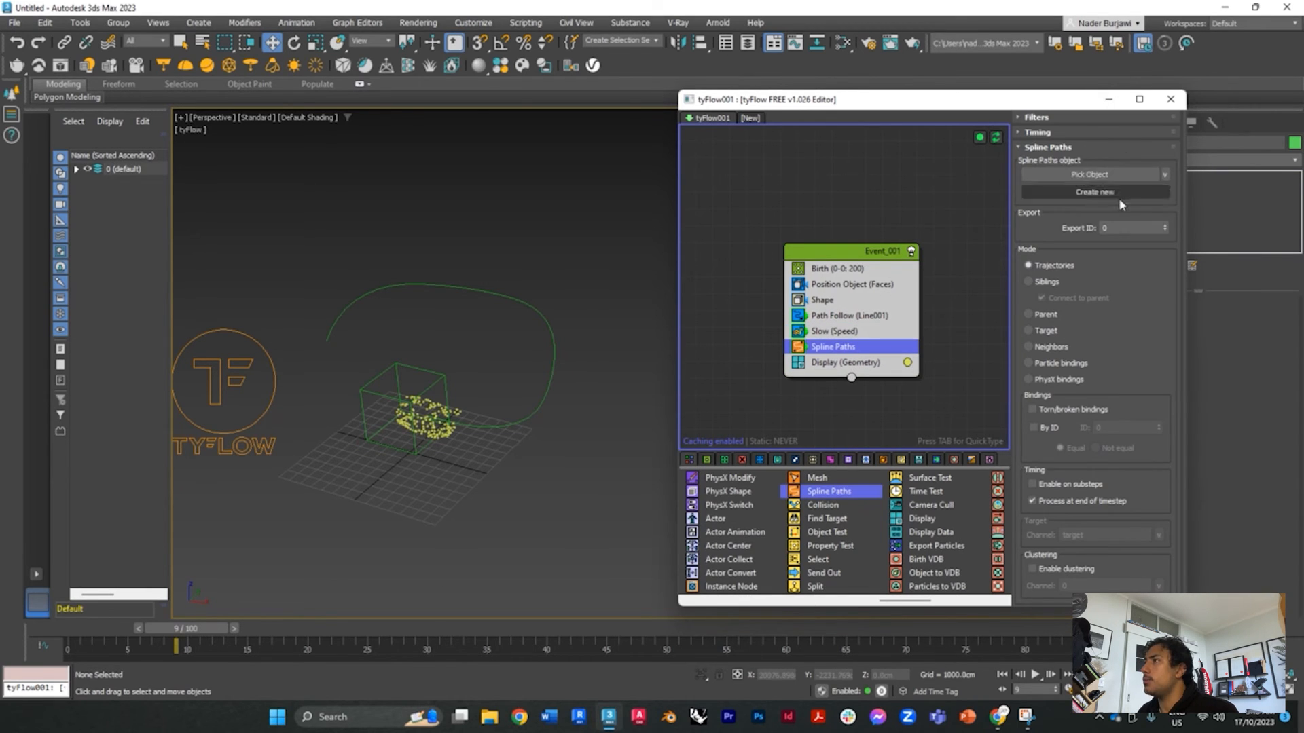
# Create a new spline object for the Spline Paths operator and scrub to frame 91 to generate the particle trajectories
pyautogui.click(1094, 196)
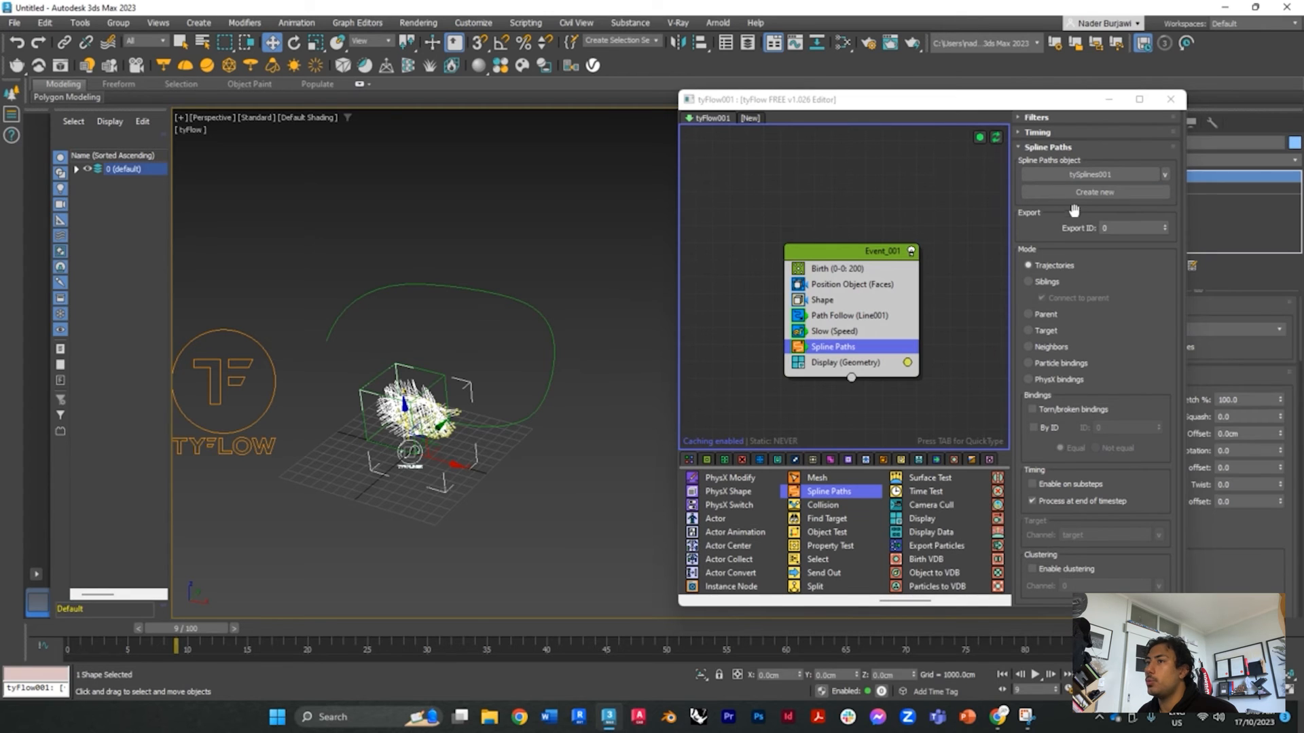
pyautogui.moveTo(179, 643); pyautogui.dragTo(1154, 662)
pyautogui.press('w')
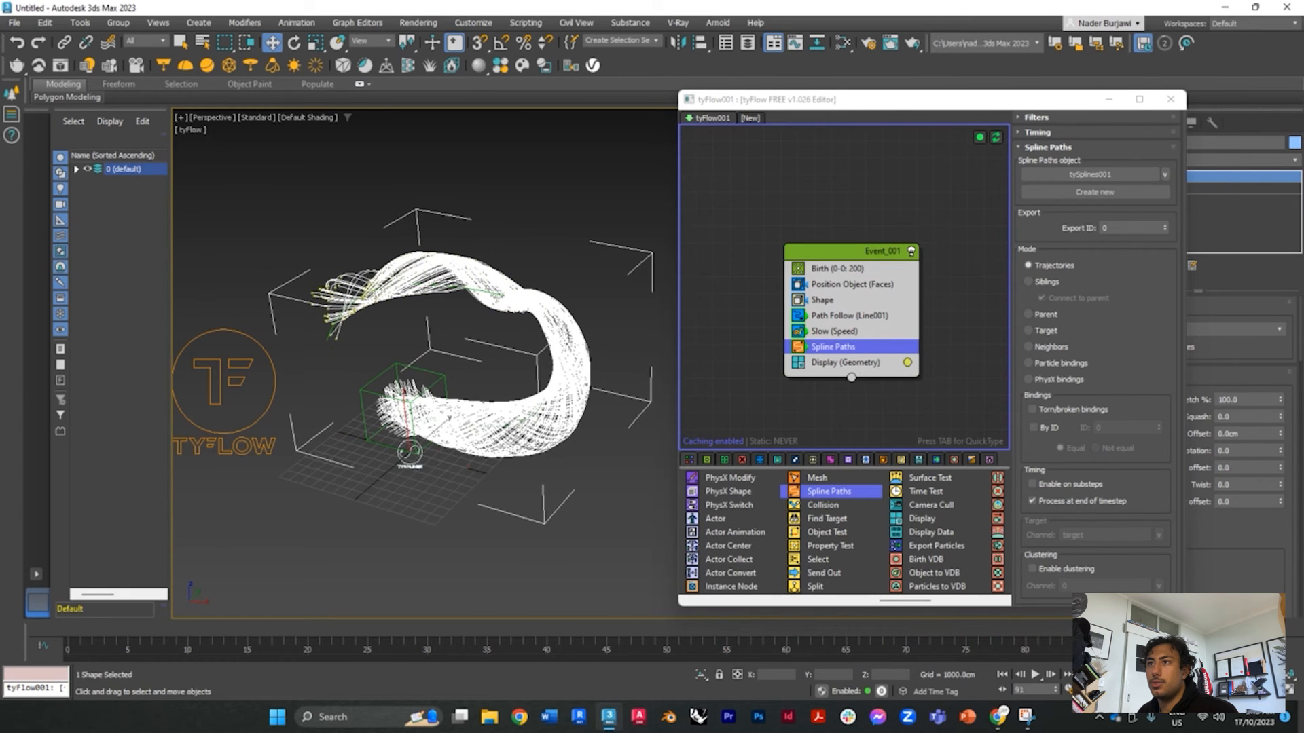
pyautogui.moveTo(470, 395); pyautogui.dragTo(493, 431, button='middle')
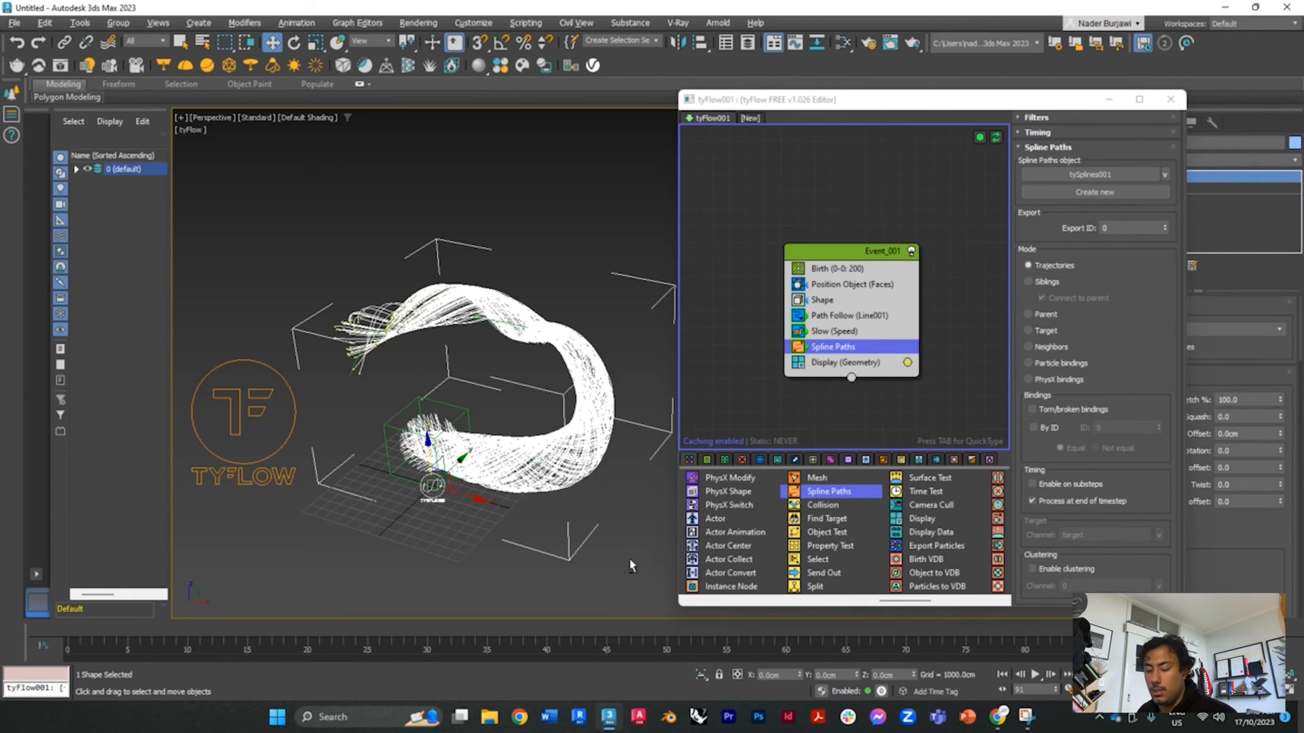
pyautogui.keyDown('alt'); pyautogui.moveTo(632, 566); pyautogui.dragTo(550, 447, button='middle'); pyautogui.keyUp('alt')
# Close the tyFlow editor and move vertex 4 of the Line001 path to about Y 10300 cm, Z 13390 cm
pyautogui.click(552, 398)
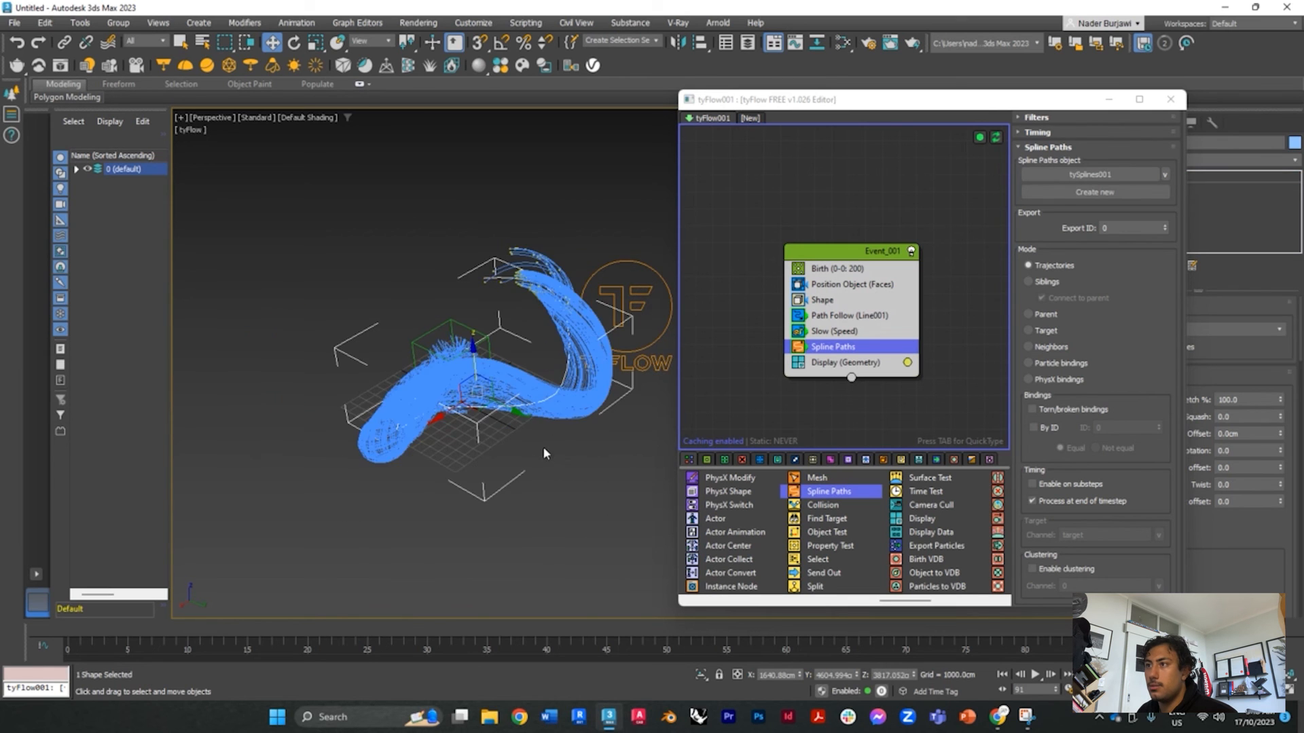
pyautogui.scroll(-2, 561, 454)
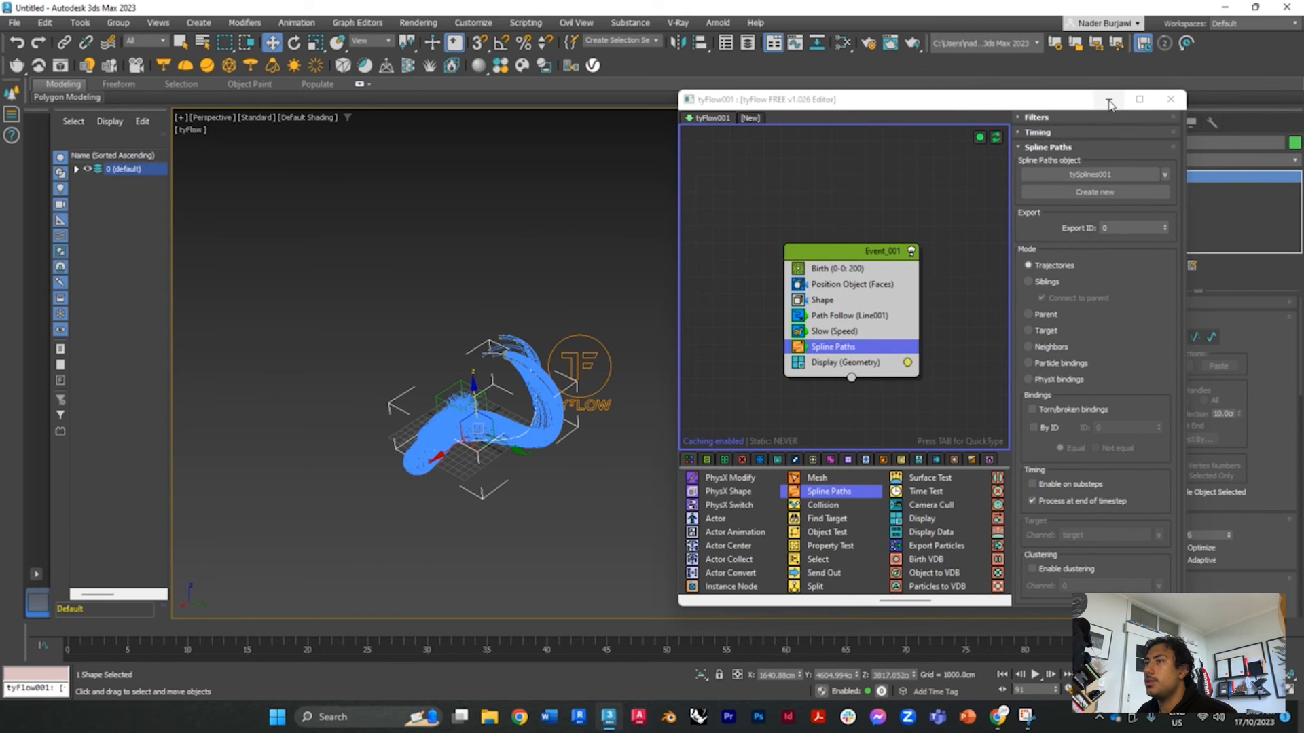
pyautogui.click(1169, 100)
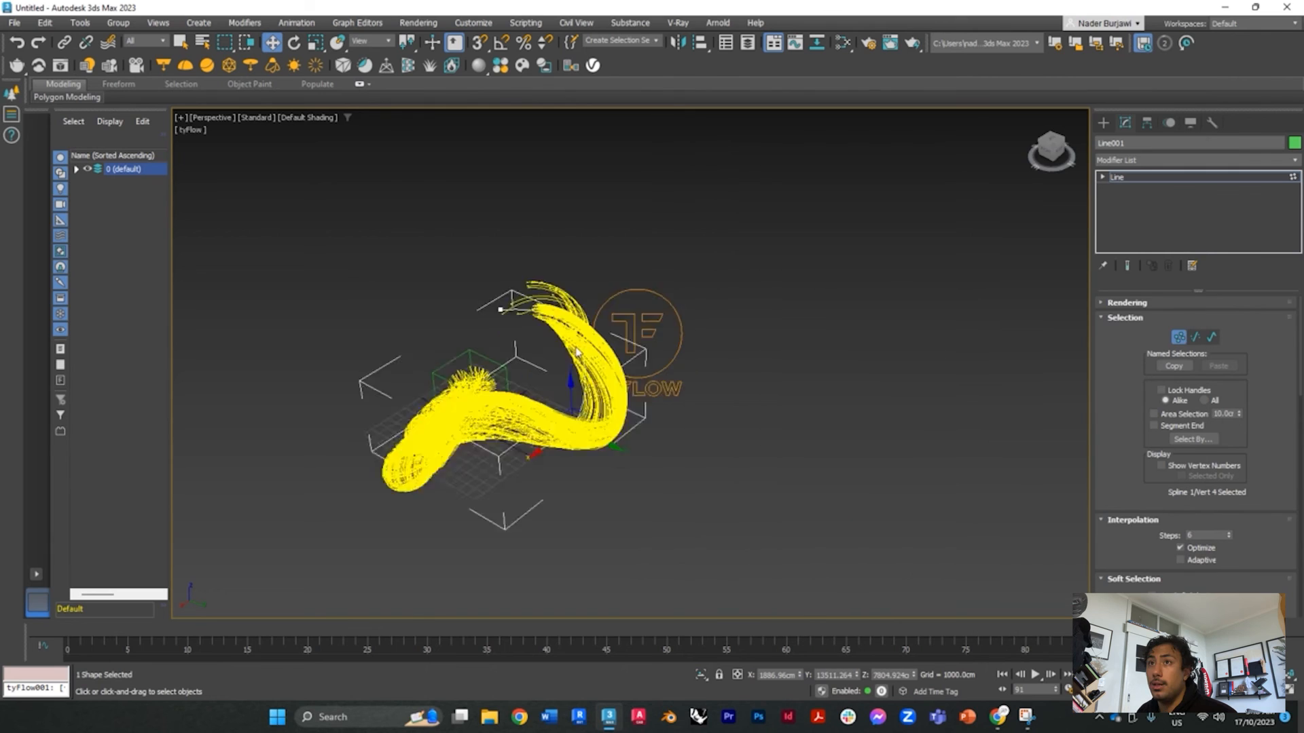
pyautogui.scroll(-3, 584, 427)
pyautogui.keyDown('alt'); pyautogui.moveTo(583, 424); pyautogui.dragTo(635, 406, button='middle'); pyautogui.keyUp('alt')
pyautogui.scroll(4, 481, 353)
pyautogui.scroll(-2, 641, 281)
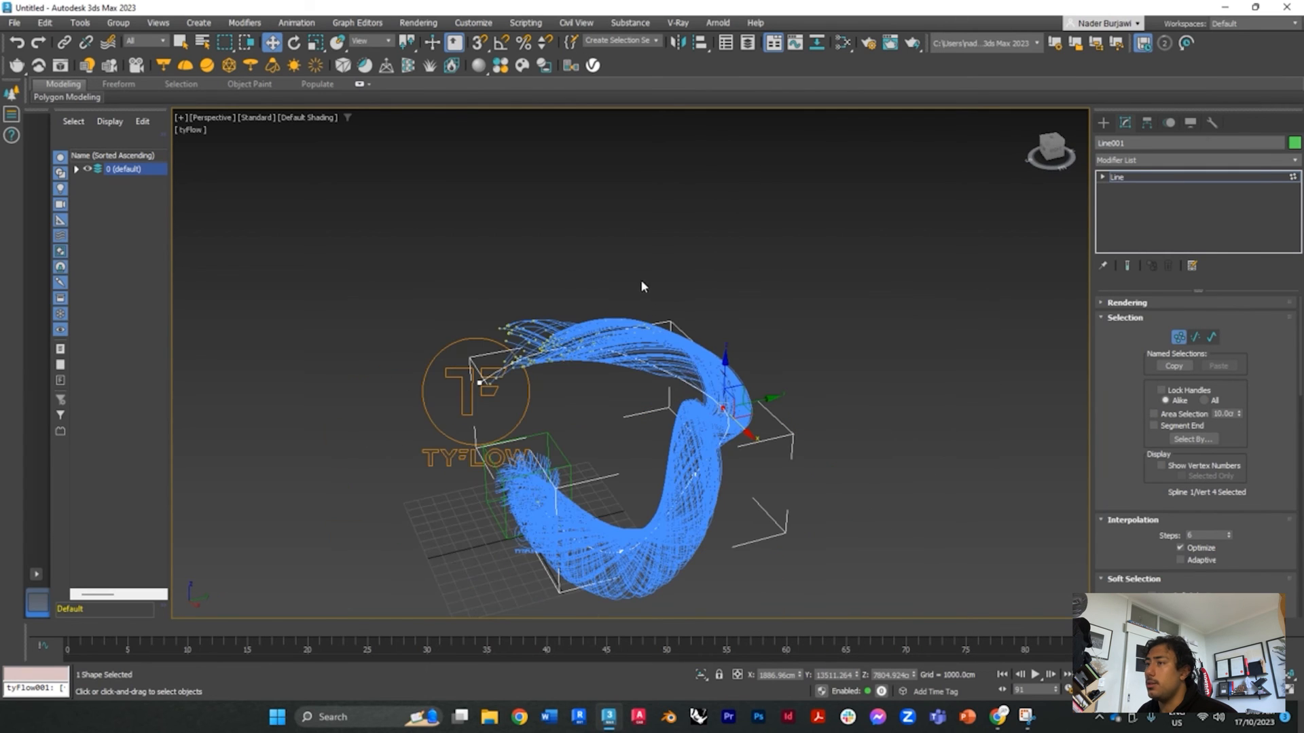
pyautogui.moveTo(724, 357); pyautogui.dragTo(728, 281)
pyautogui.moveTo(777, 333); pyautogui.dragTo(727, 400)
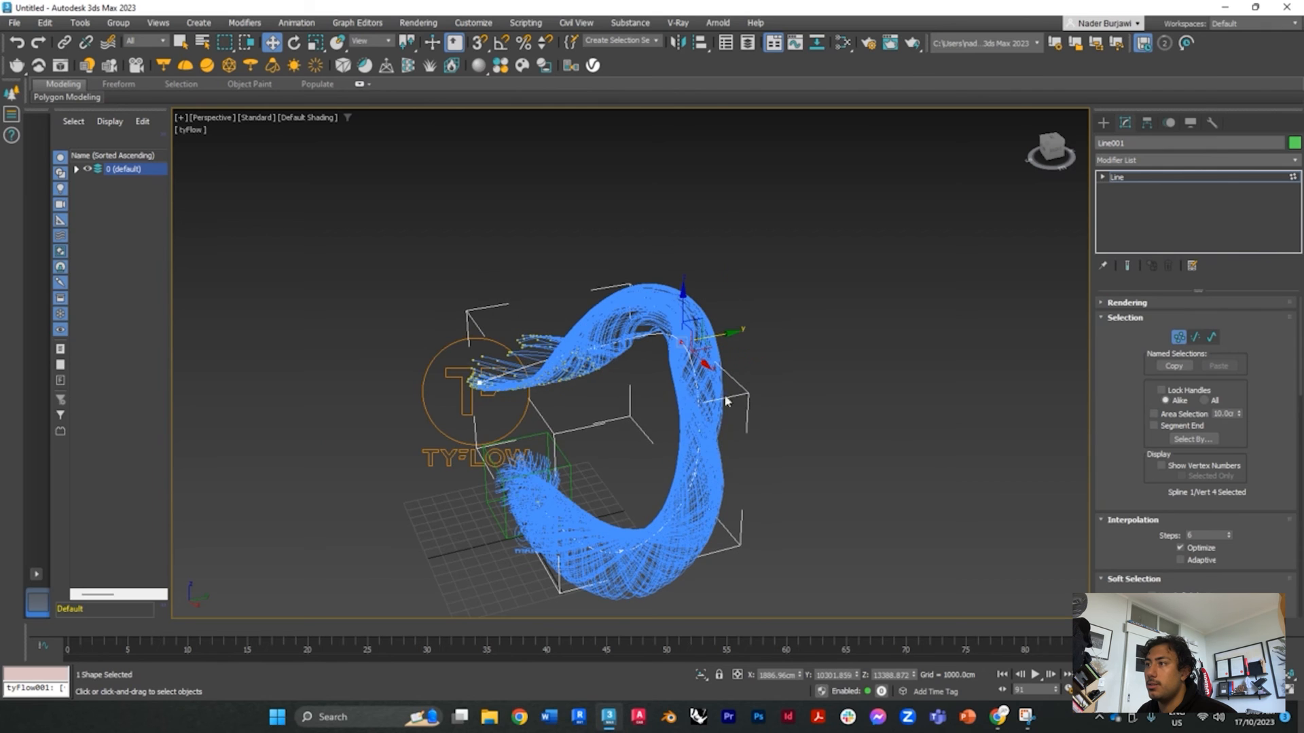
# Move vertex 3 of the Line001 path outward along the Y axis and clear the vertex selection
pyautogui.click(694, 475)
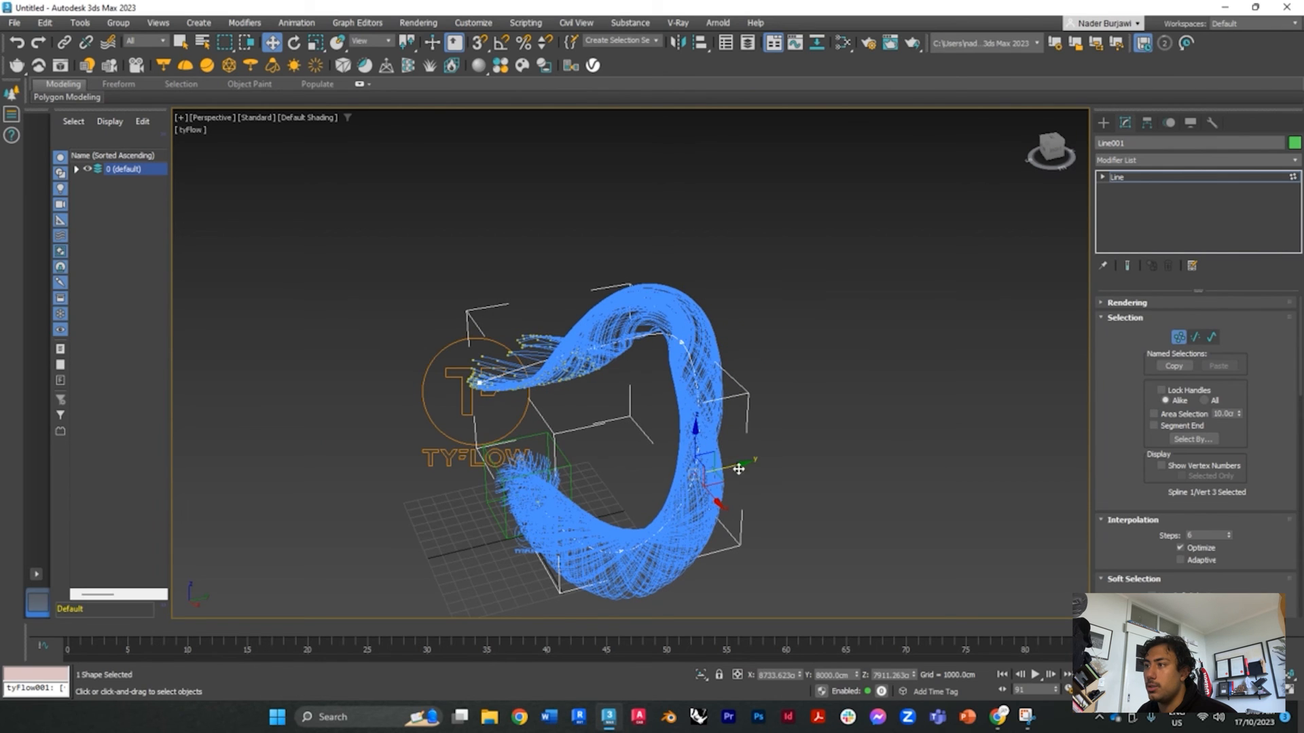
pyautogui.moveTo(739, 469); pyautogui.dragTo(762, 471)
pyautogui.click(920, 494)
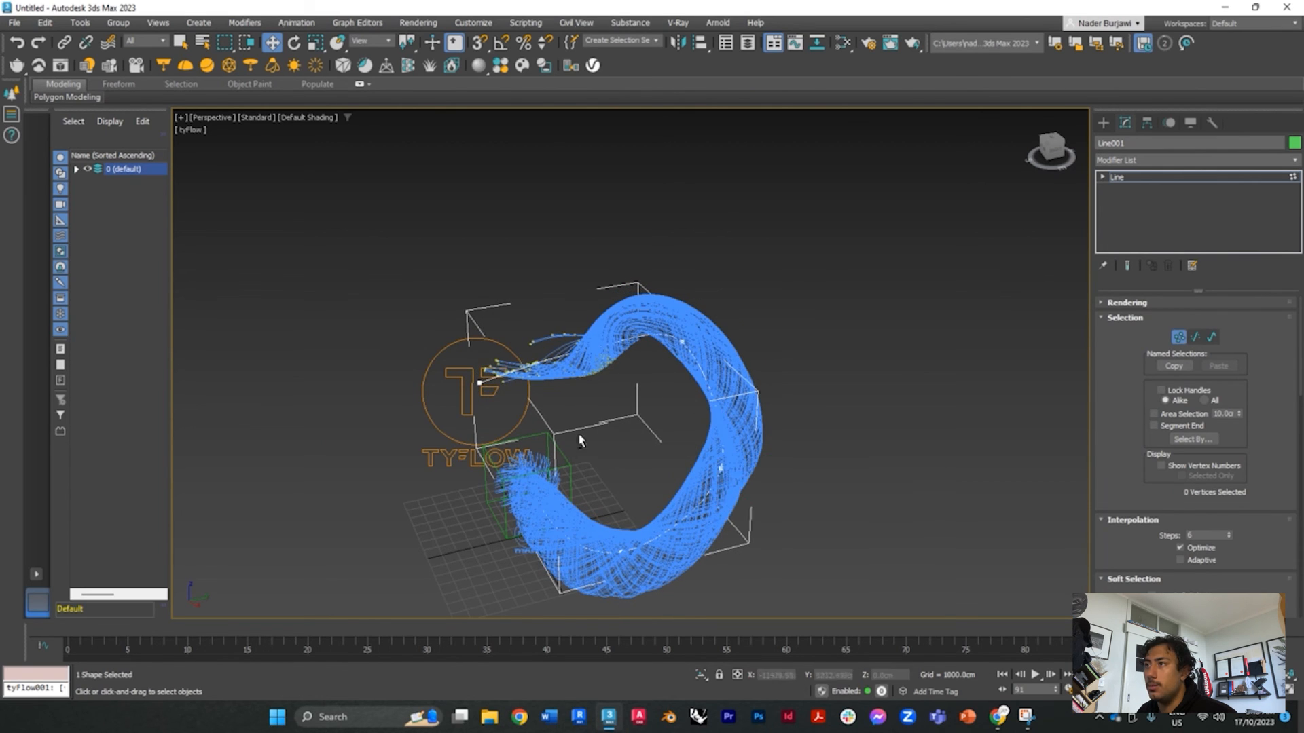
# Raise vertex 5 of the path to about Z 13360 cm and shift end vertex 6 to about X -2390 cm
pyautogui.keyDown('alt'); pyautogui.moveTo(580, 440); pyautogui.dragTo(619, 350, button='middle'); pyautogui.keyUp('alt')
pyautogui.click(507, 384)
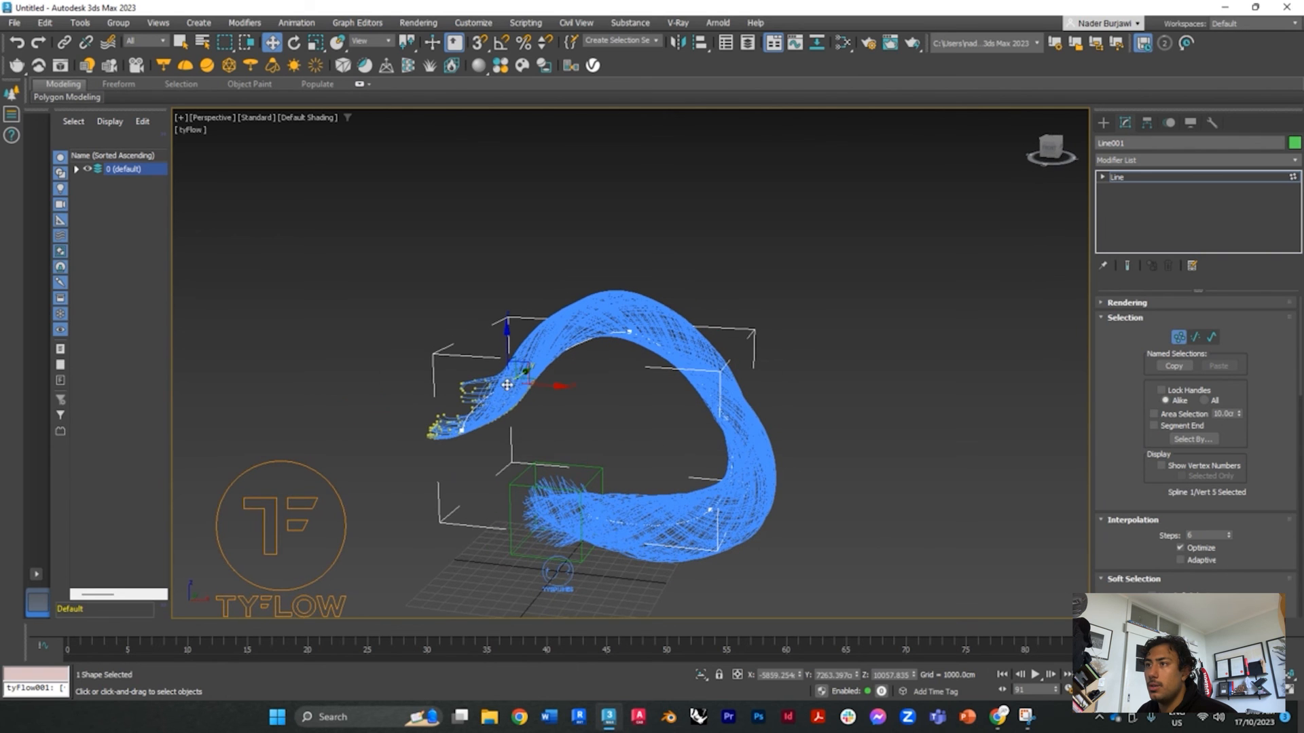
pyautogui.moveTo(506, 341); pyautogui.dragTo(488, 292)
pyautogui.click(461, 428)
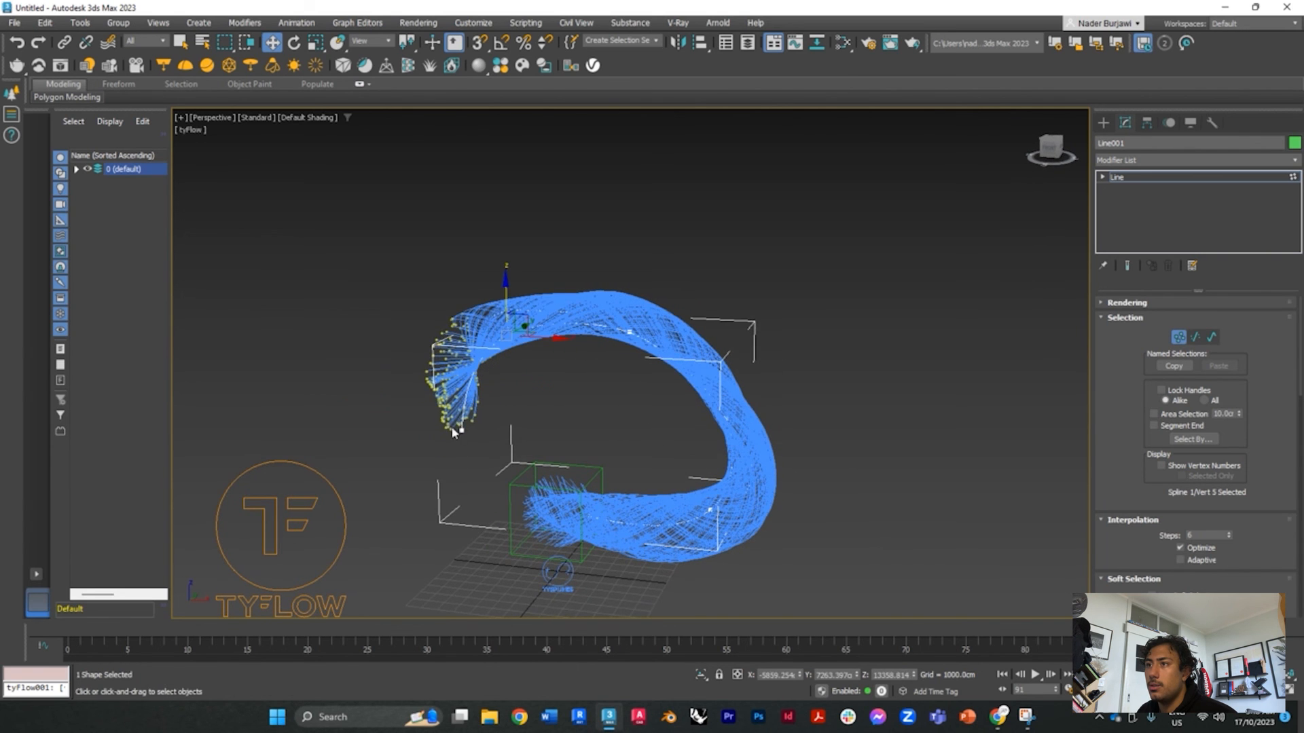
pyautogui.moveTo(511, 436)
pyautogui.mouseDown()
pyautogui.moveTo(611, 440)
pyautogui.moveTo(629, 407)
pyautogui.moveTo(658, 405)
pyautogui.moveTo(518, 414)
pyautogui.mouseUp()
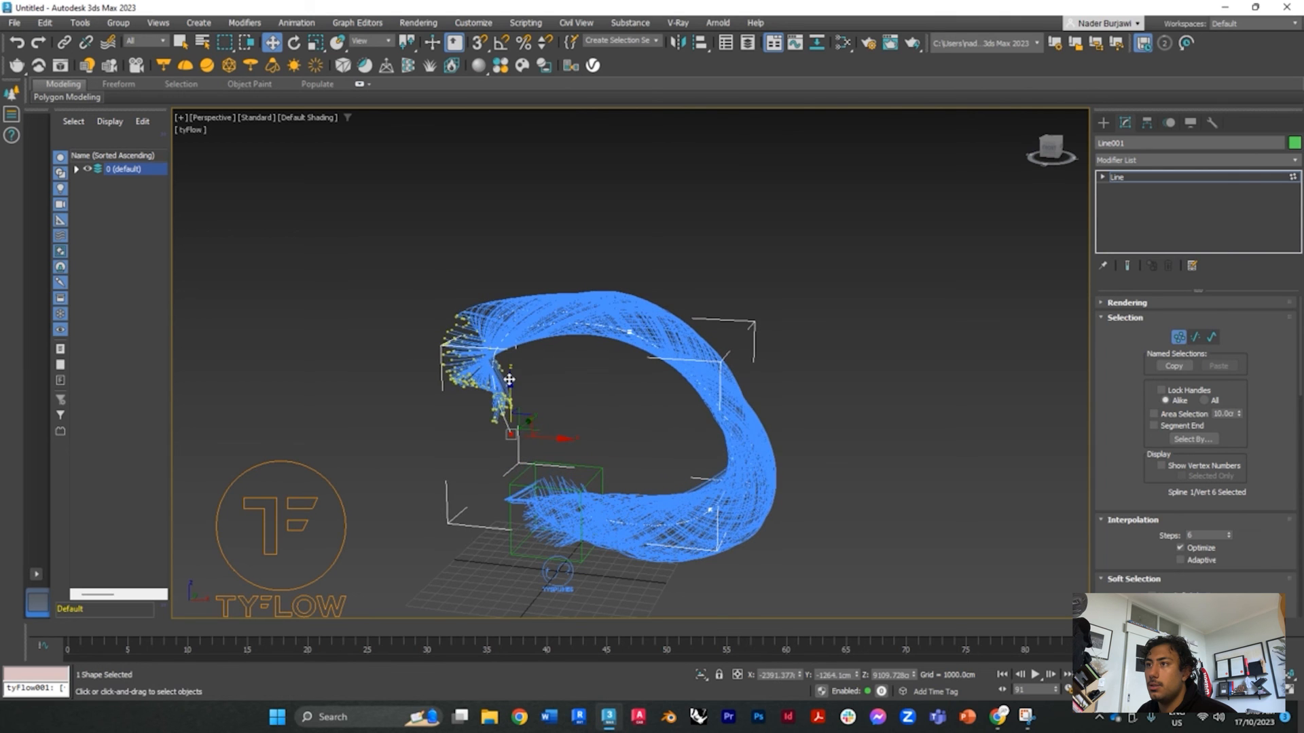
# Scrub back to frame 13 and pull vertex 2 of the path outward along the X axis
pyautogui.scroll(-4, 658, 393)
pyautogui.keyDown('alt'); pyautogui.moveTo(657, 394); pyautogui.dragTo(557, 434, button='middle'); pyautogui.keyUp('alt')
pyautogui.click(557, 434)
pyautogui.moveTo(516, 628); pyautogui.dragTo(224, 612)
pyautogui.scroll(6, 564, 514)
pyautogui.scroll(-4, 598, 433)
pyautogui.click(610, 437)
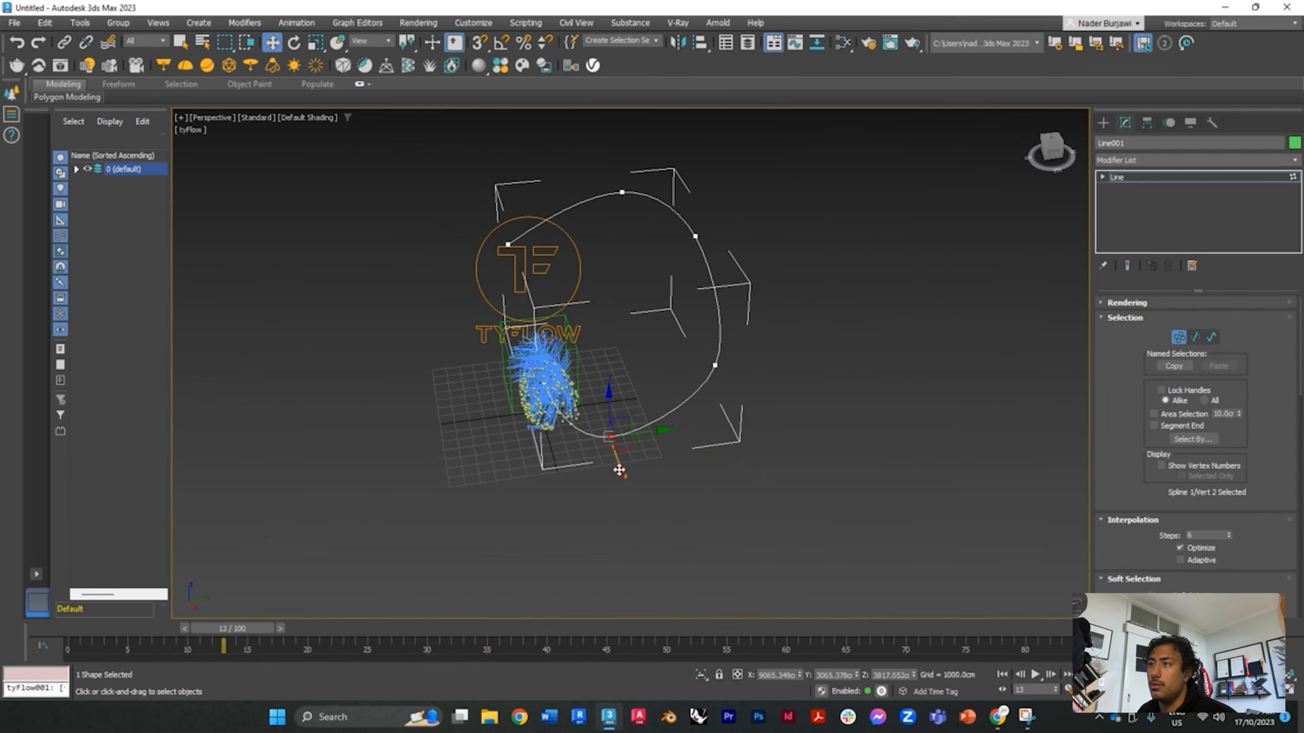
pyautogui.moveTo(618, 470); pyautogui.dragTo(660, 584)
# Move vertex 3 farther out along the Y axis and vertex 4 to about Y 11520 cm, Z 15980 cm
pyautogui.click(715, 365)
pyautogui.moveTo(755, 360); pyautogui.dragTo(821, 353)
pyautogui.click(695, 237)
pyautogui.moveTo(731, 233); pyautogui.dragTo(717, 162)
# Scrub to frame 99 to regenerate the particle trajectories along the reshaped path
pyautogui.moveTo(254, 630); pyautogui.dragTo(1249, 628)
pyautogui.keyDown('alt'); pyautogui.moveTo(963, 427); pyautogui.dragTo(869, 441, button='middle'); pyautogui.keyUp('alt')
pyautogui.moveTo(1242, 628); pyautogui.dragTo(1134, 567)
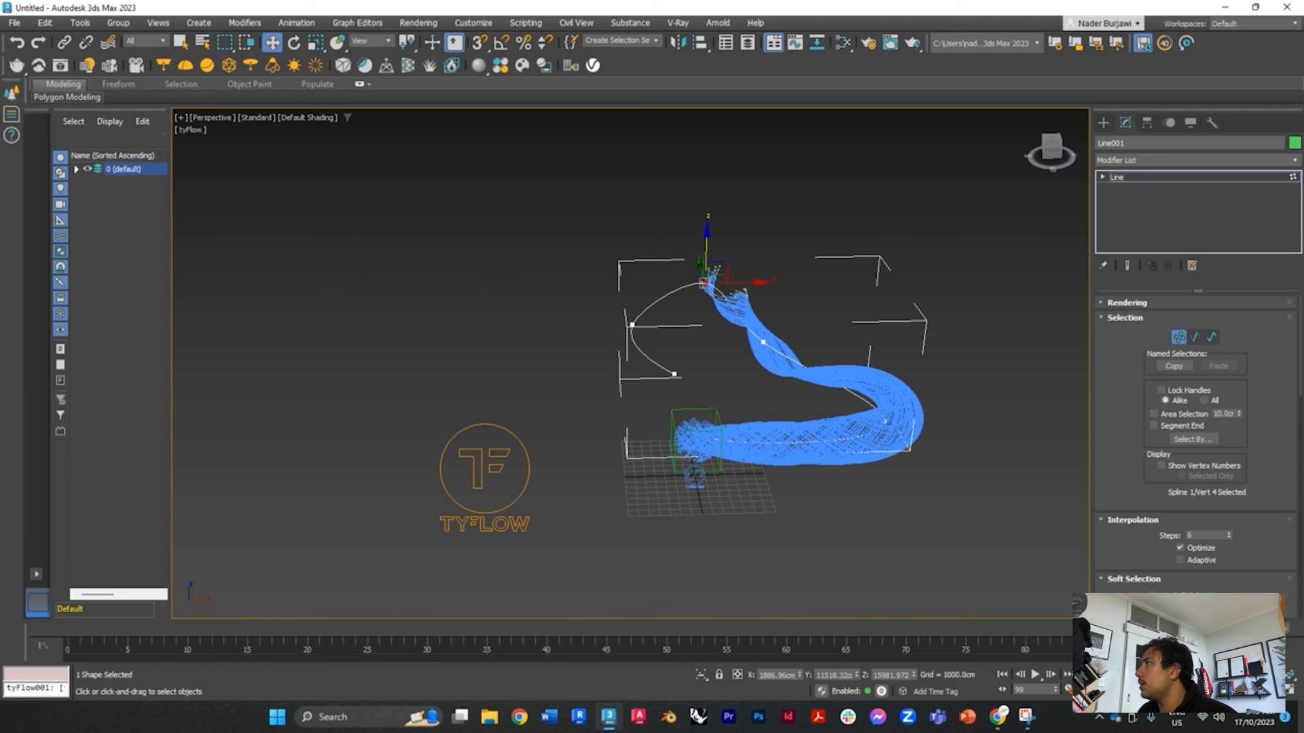
# Reopen the tyFlow editor and set Path Follow's attraction axial influence Z to 27.25%
pyautogui.moveTo(1303, 173); pyautogui.dragTo(300, 95)
pyautogui.click(184, 331)
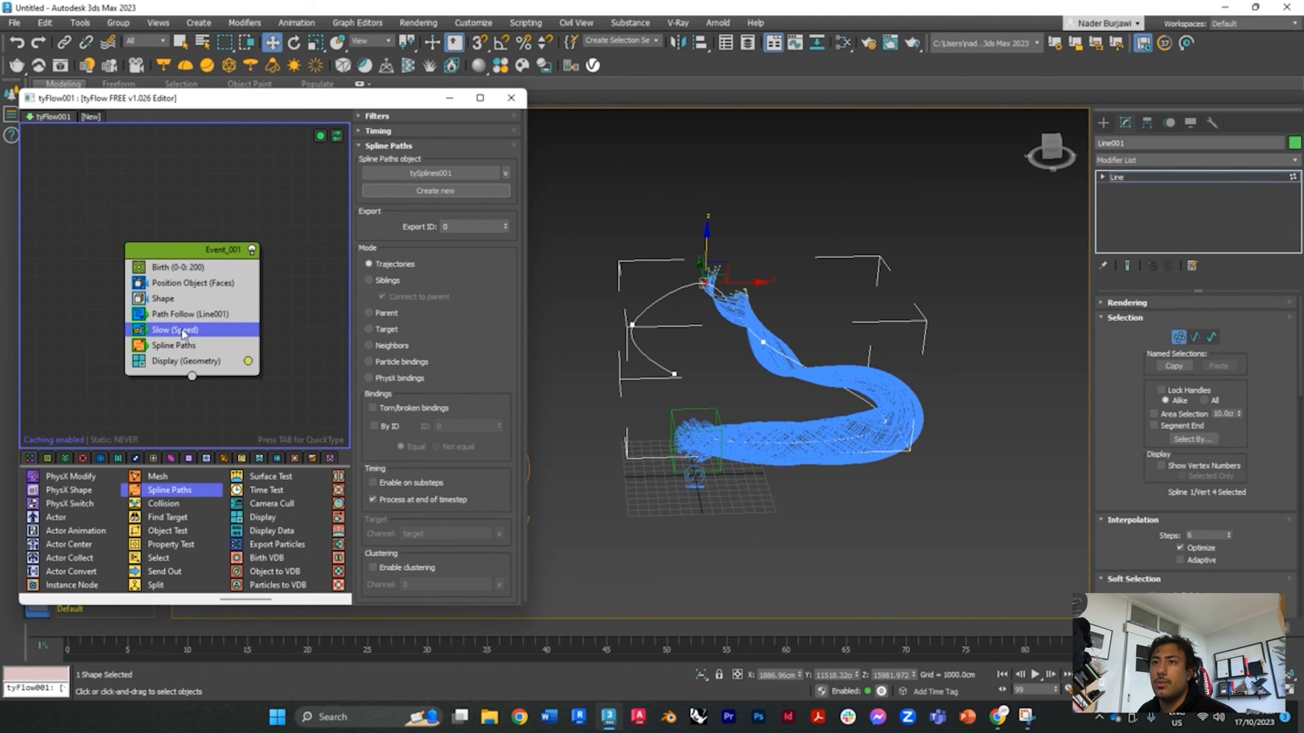
pyautogui.click(185, 314)
pyautogui.moveTo(526, 324); pyautogui.dragTo(501, 533)
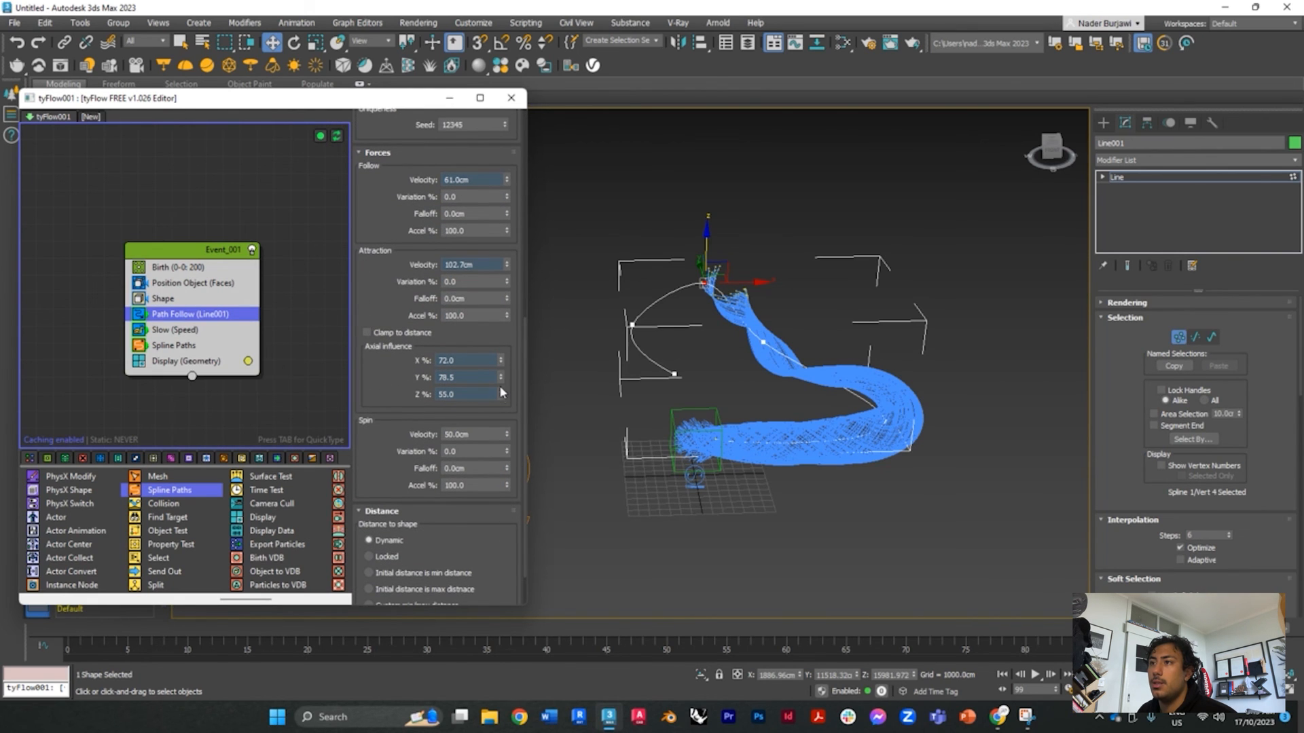
pyautogui.moveTo(501, 392)
pyautogui.mouseDown()
pyautogui.moveTo(488, 238)
pyautogui.moveTo(518, 400)
pyautogui.mouseUp()
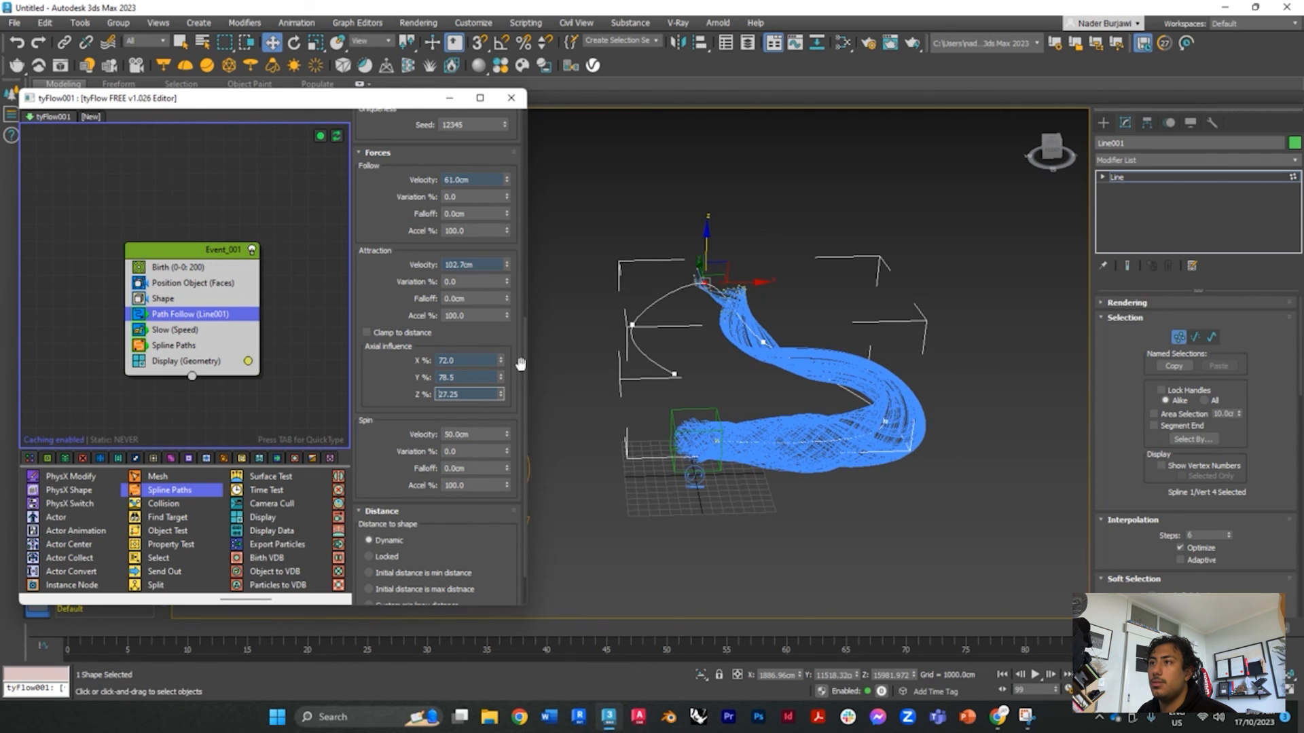
# Set Path Follow's attraction velocity to 79.4 cm
pyautogui.scroll(3, 520, 365)
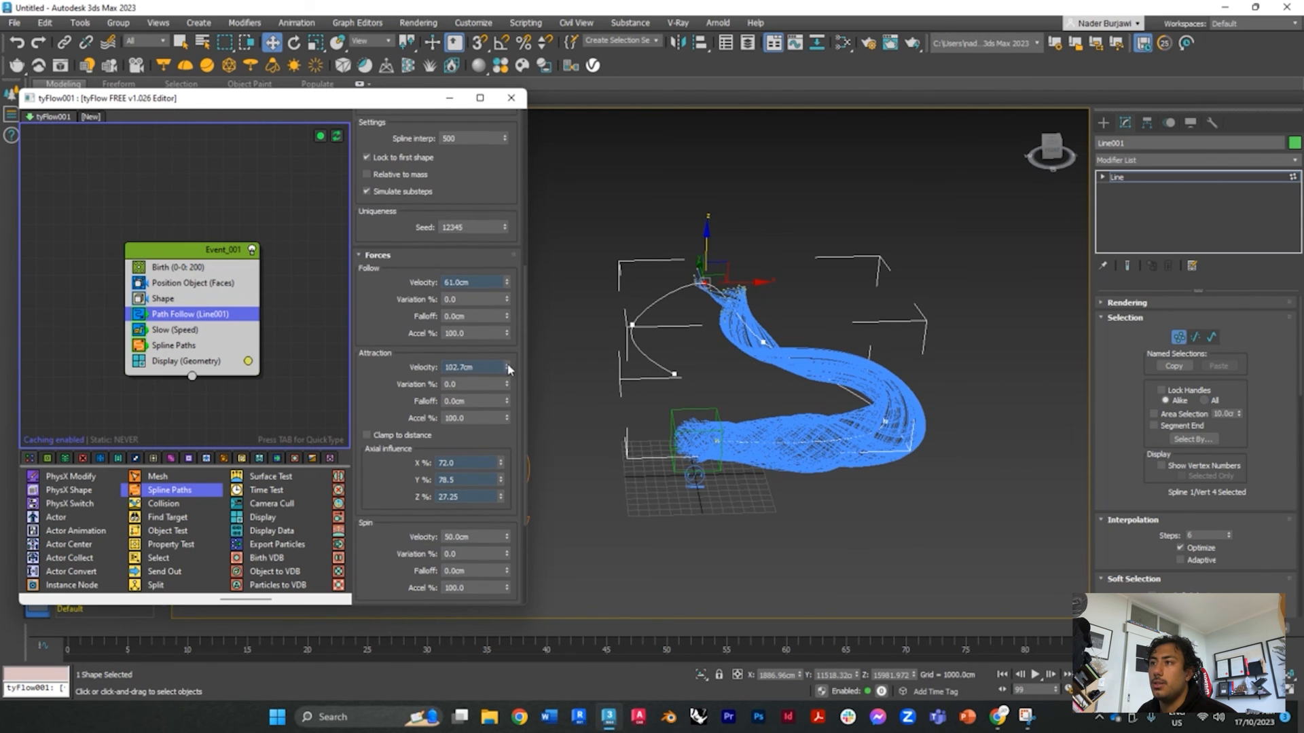
pyautogui.moveTo(509, 369)
pyautogui.mouseDown()
pyautogui.moveTo(504, 333)
pyautogui.moveTo(505, 393)
pyautogui.mouseUp()
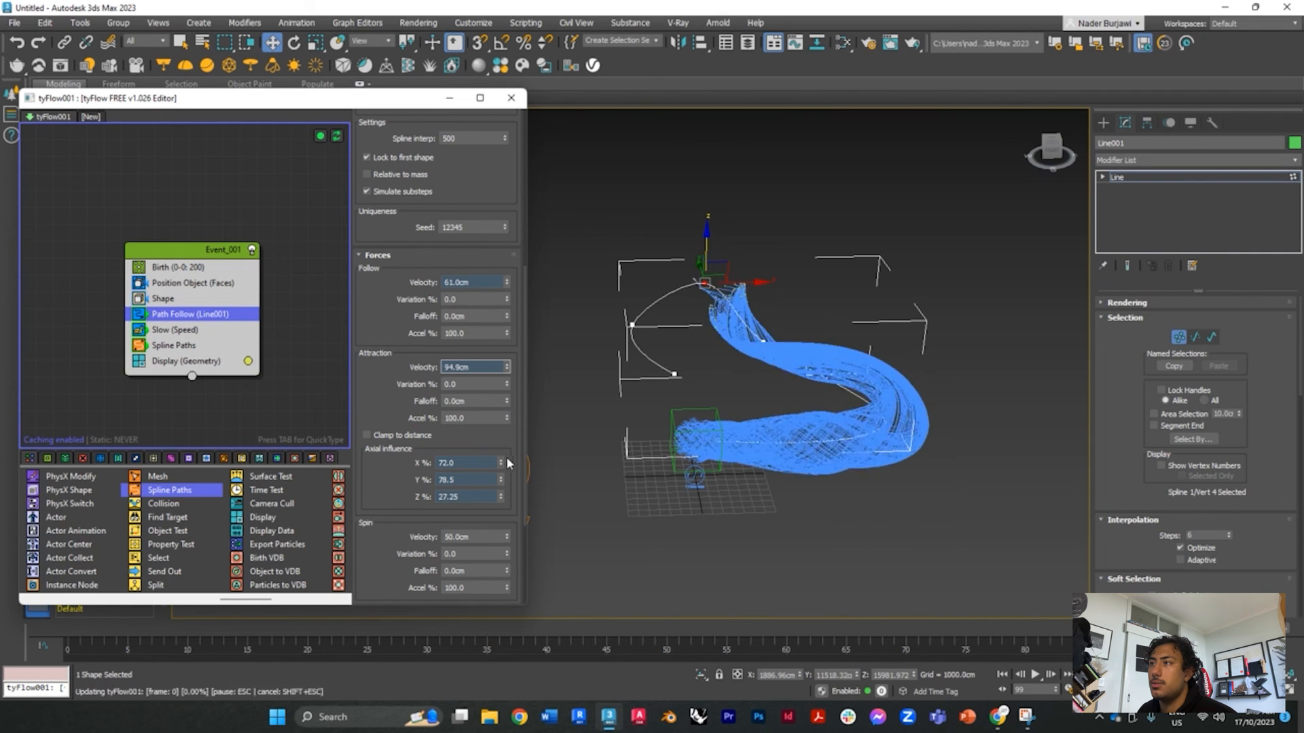
pyautogui.moveTo(506, 459); pyautogui.dragTo(513, 492)
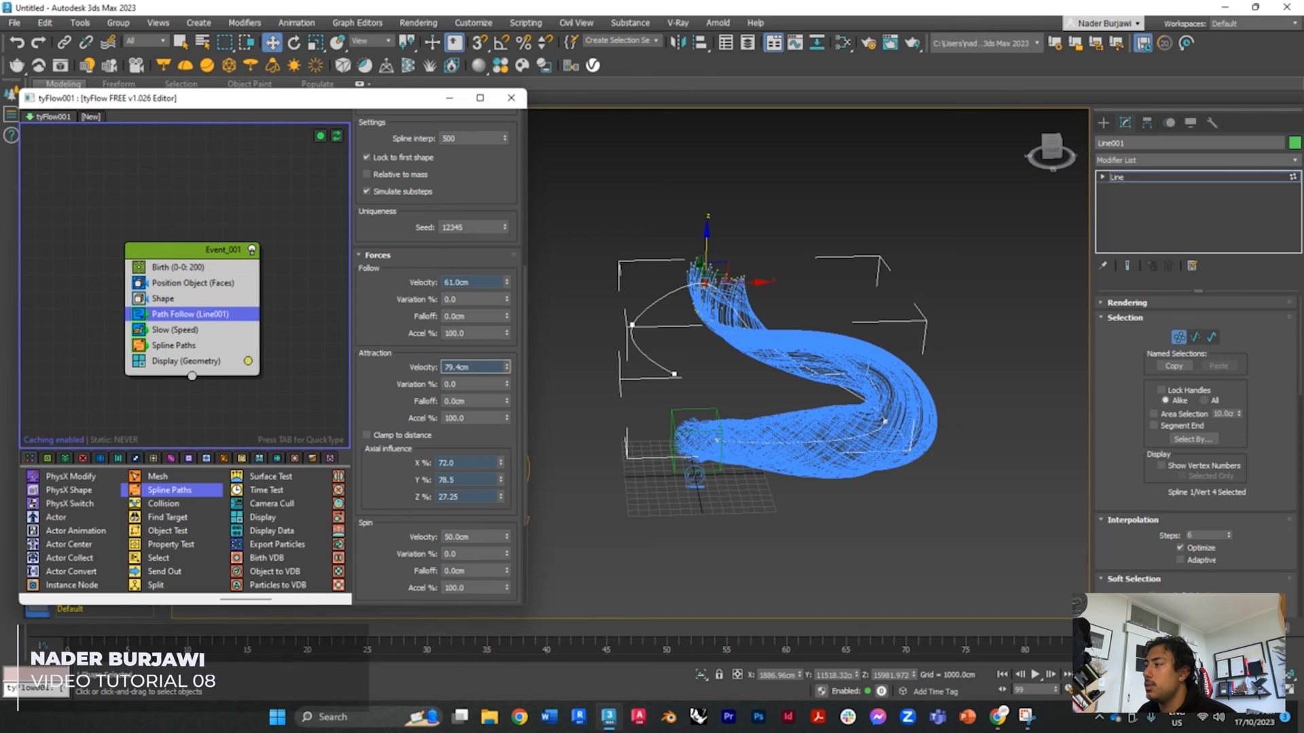
# Scrub the timeline back toward the start and forward again to review how the spline trajectories grow
pyautogui.moveTo(1256, 628); pyautogui.dragTo(898, 624)
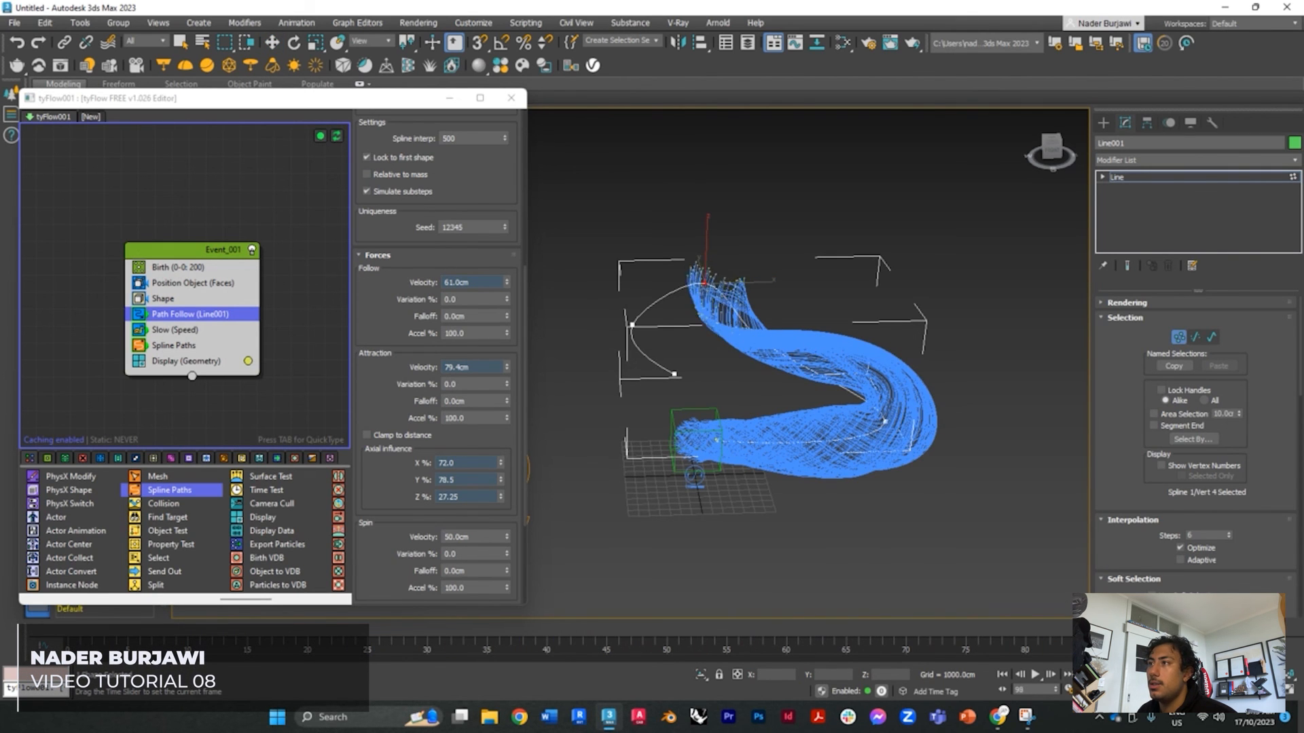
pyautogui.moveTo(842, 619); pyautogui.dragTo(398, 599)
pyautogui.moveTo(163, 628); pyautogui.dragTo(967, 614)
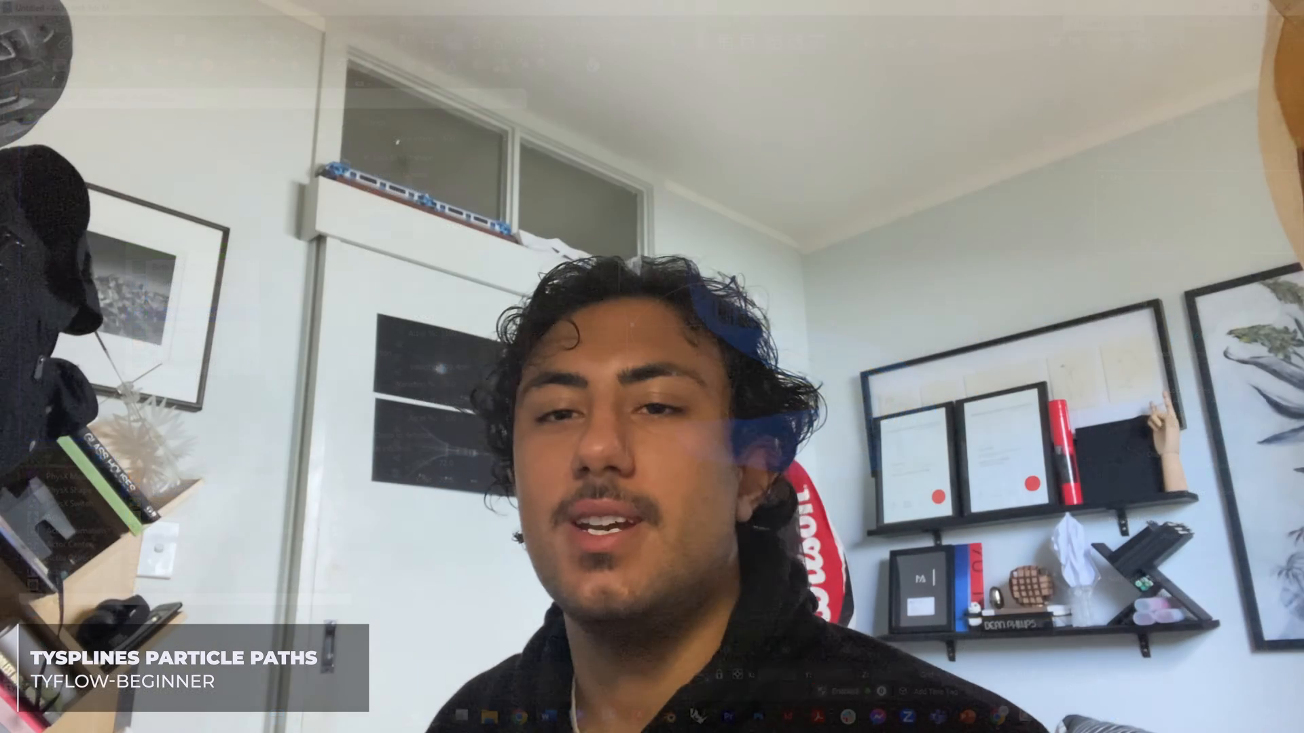